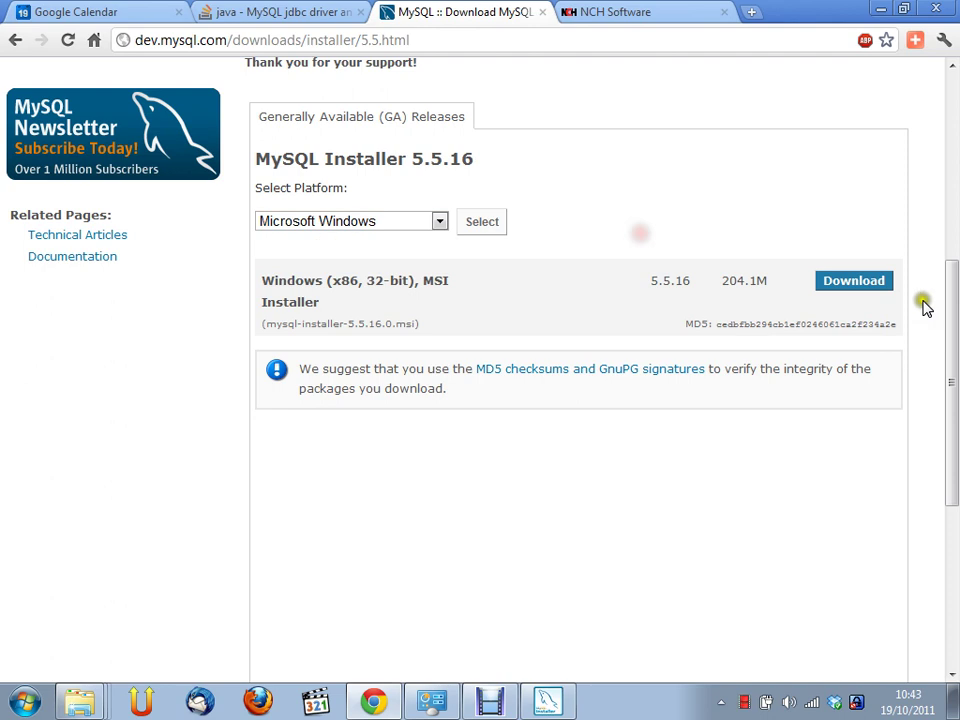
Request the mysql-installer-5.5.16.0.msi Windows download and skip login to reach the mirror list
click(870, 284)
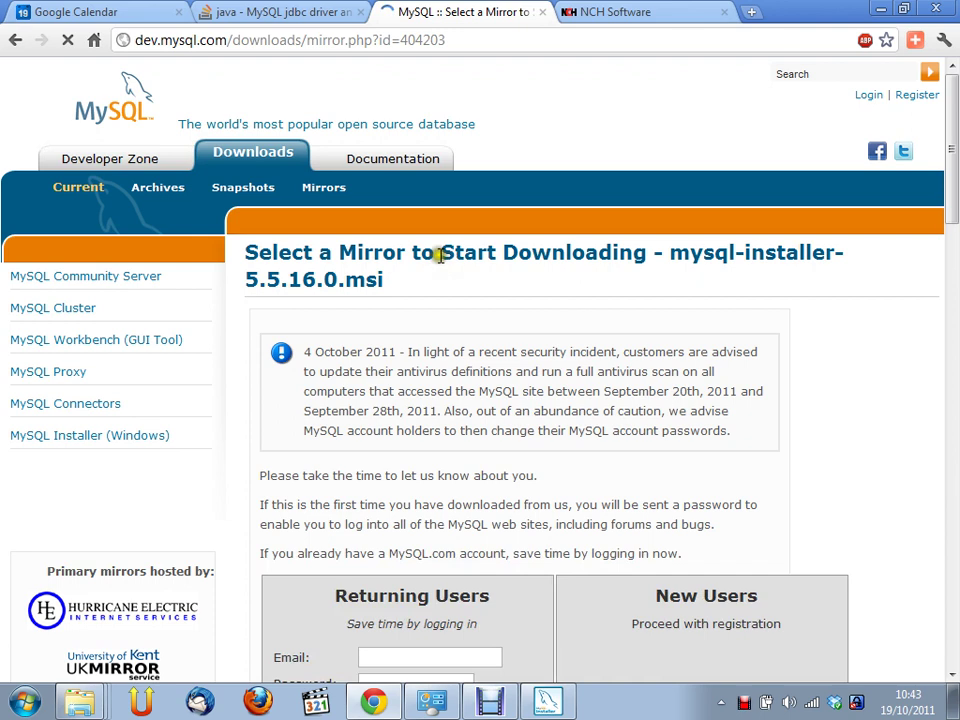
scroll(438, 256, down, 5)
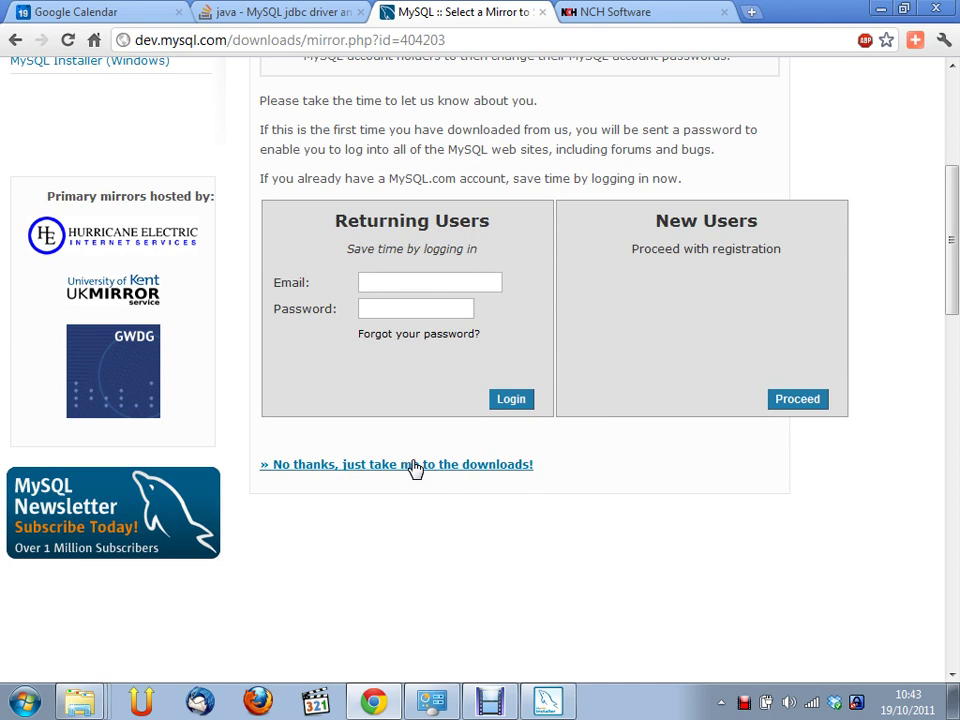
click(466, 478)
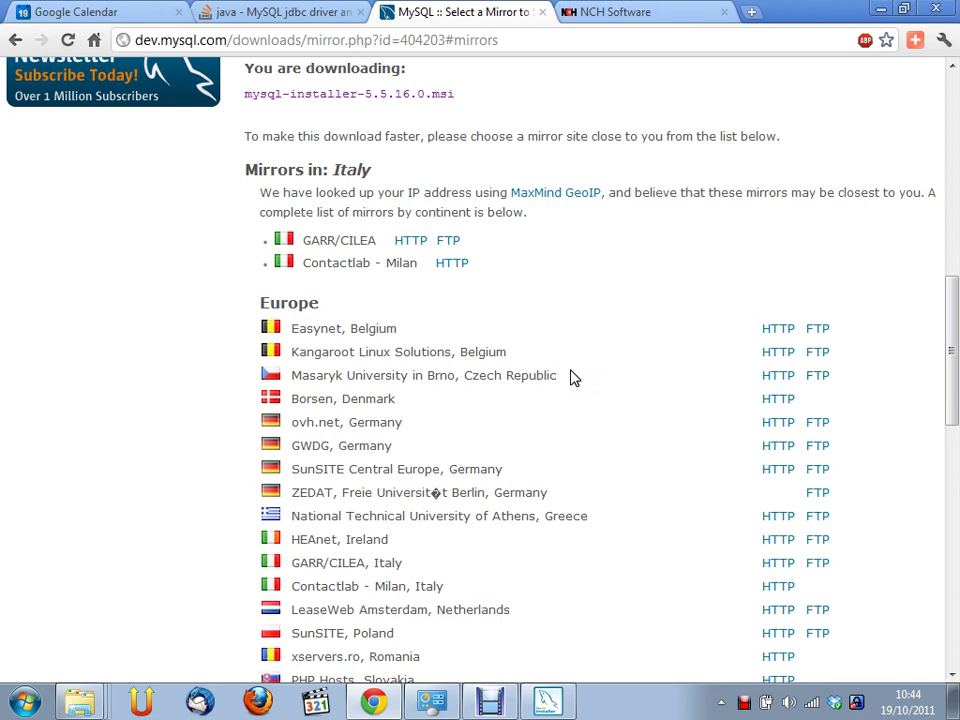
click(583, 375)
click(679, 495)
click(674, 483)
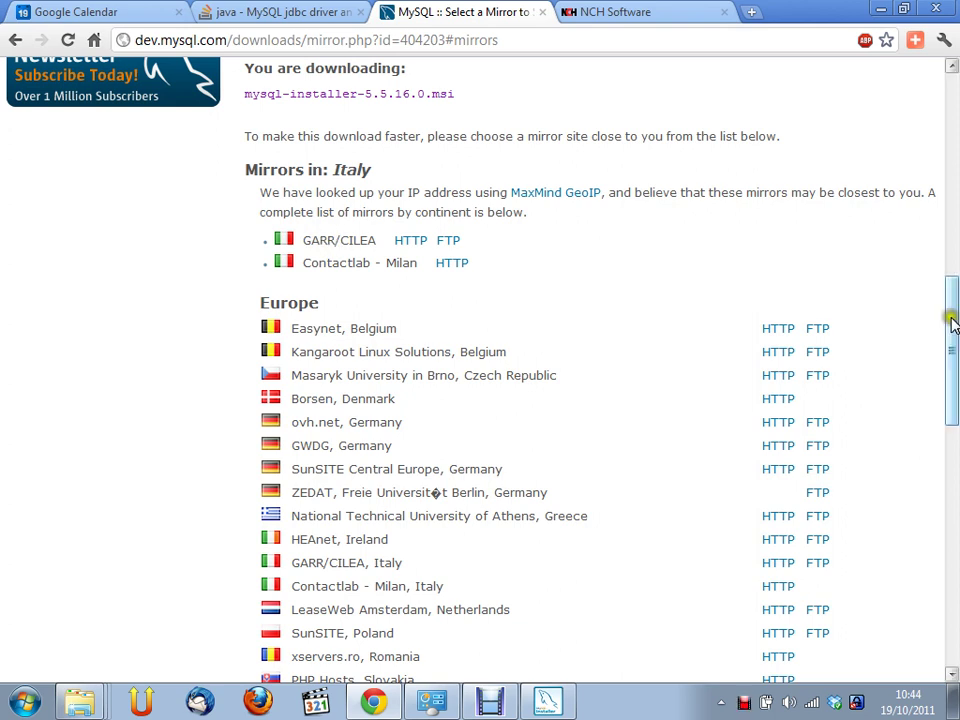
drag(953, 325, 953, 326)
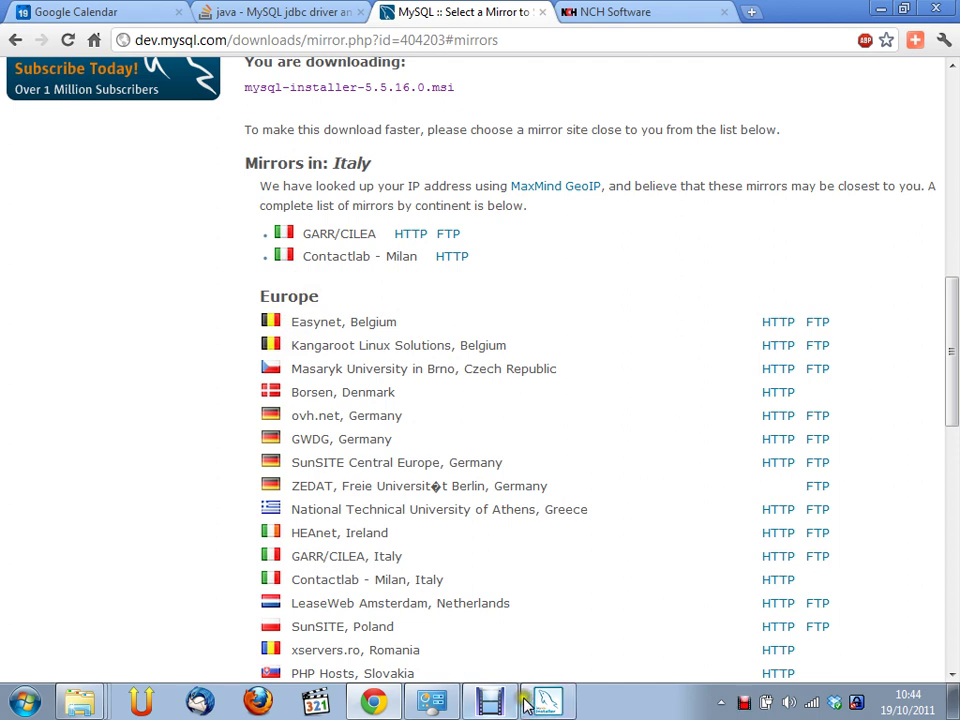
Launch mysql-installer-5.5.15.0.msi from the Downloads\dev folder and allow it past the security warning
click(87, 708)
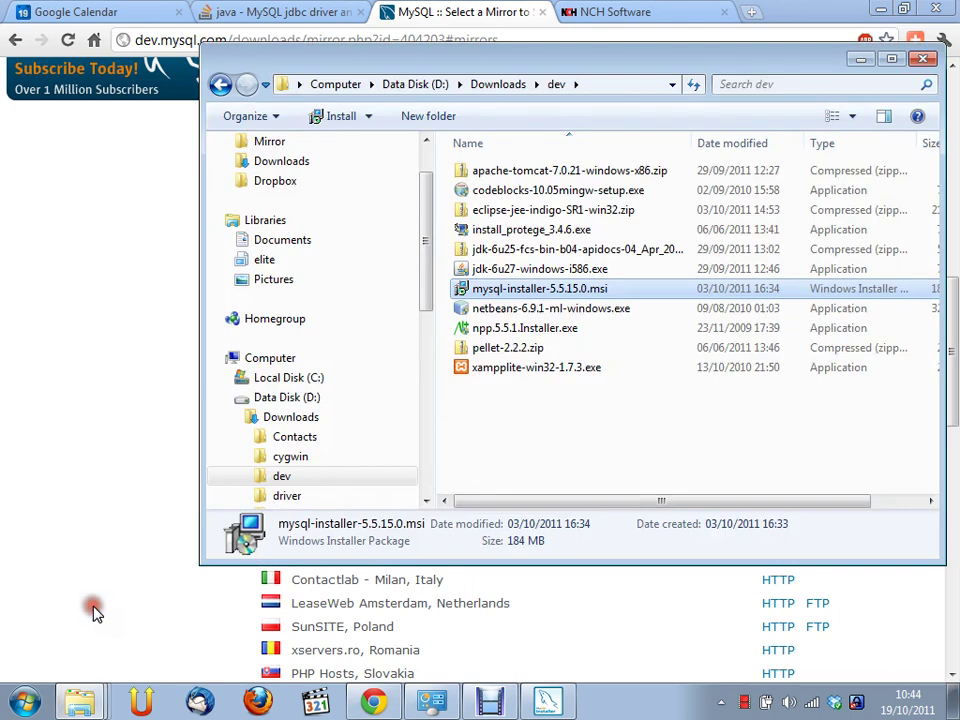
double_click(591, 289)
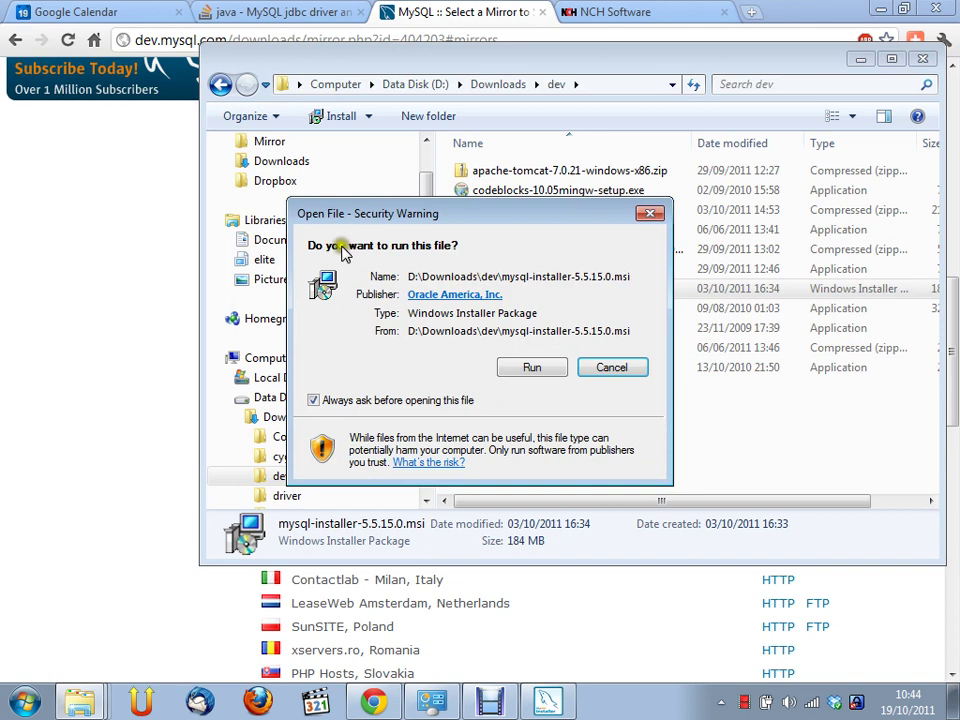
click(533, 368)
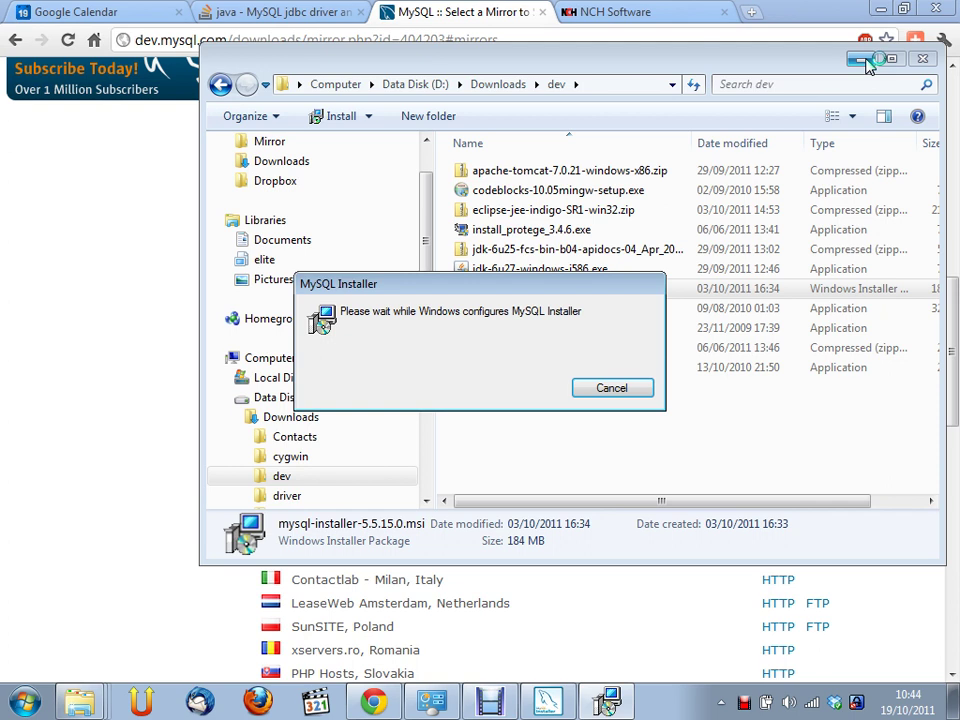
Minimise the Explorer window while MySQL Installer prepares its Welcome screen
click(866, 61)
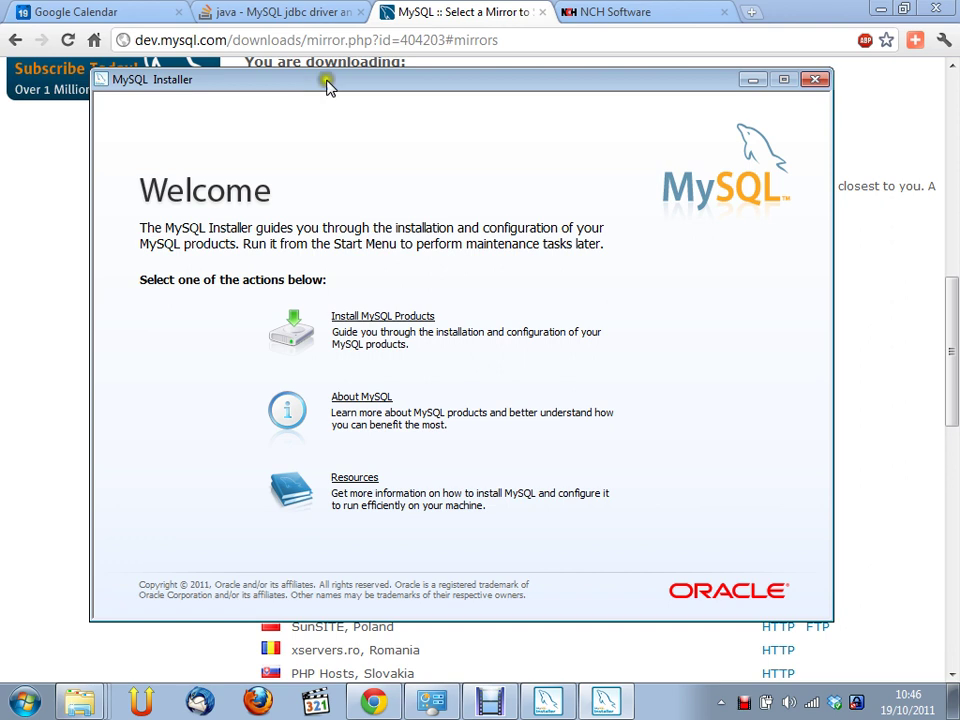
Reposition the installer window and choose Install MySQL Products
drag(342, 86, 364, 88)
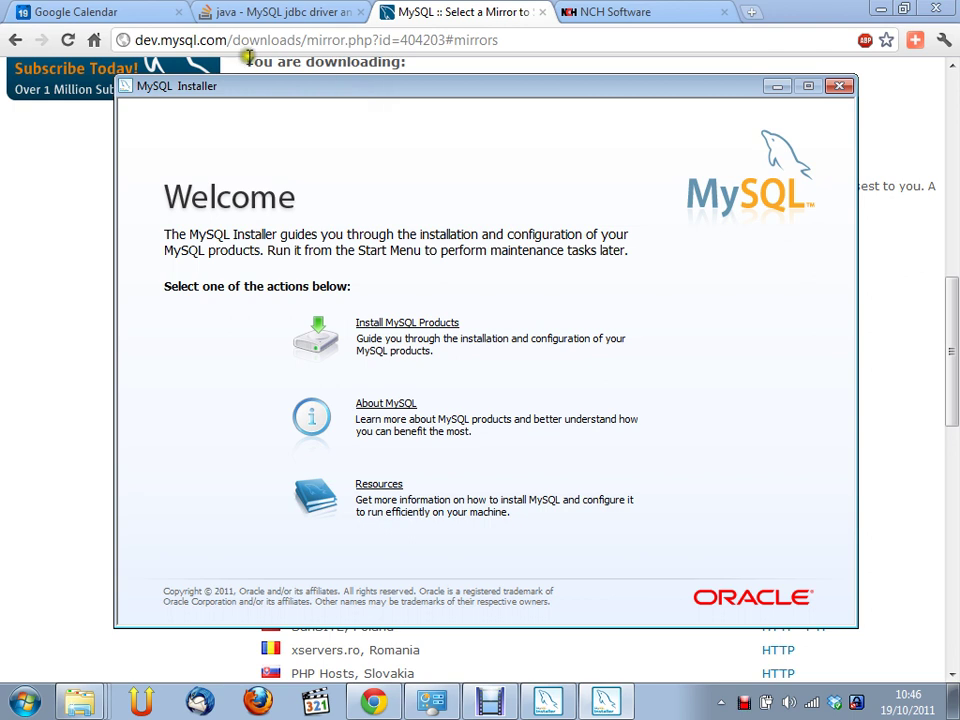
drag(276, 88, 266, 71)
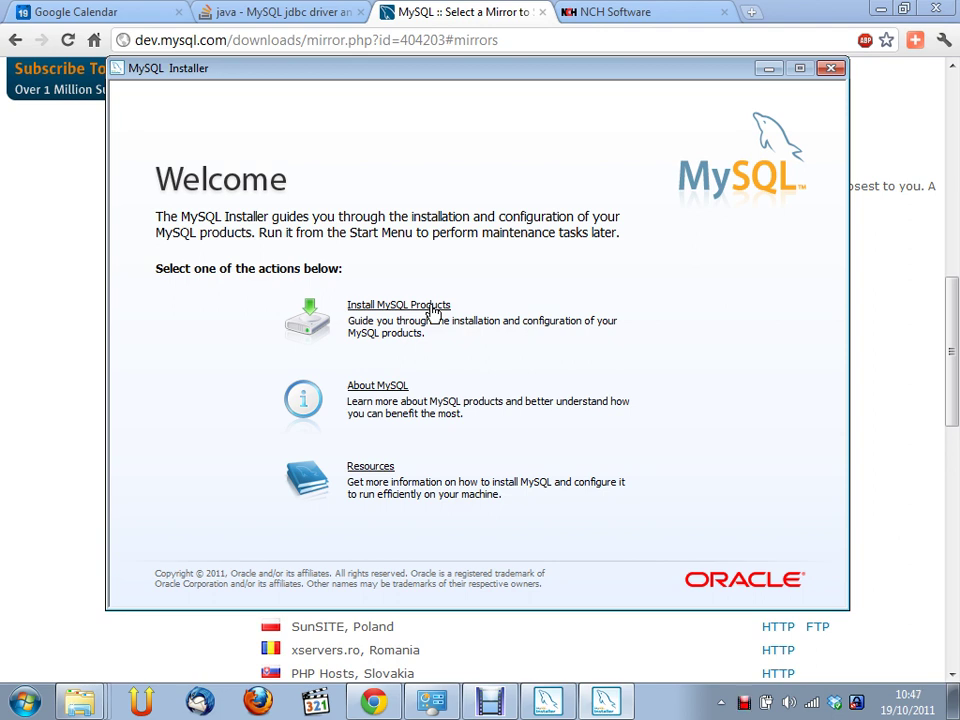
click(432, 312)
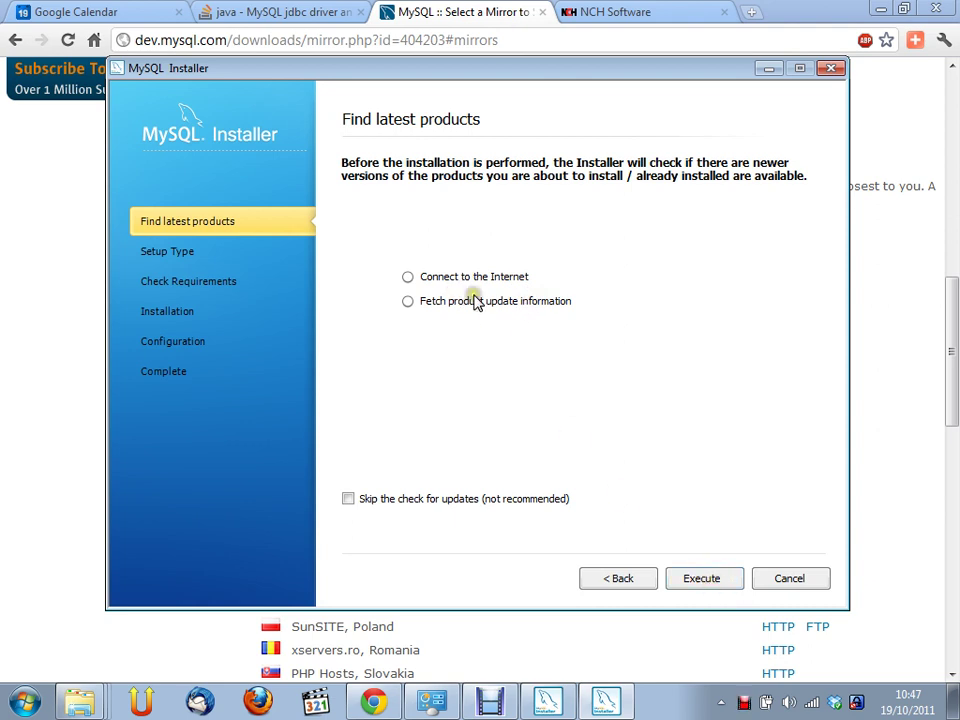
Run the check for newer product versions, then continue to setup type selection
click(720, 582)
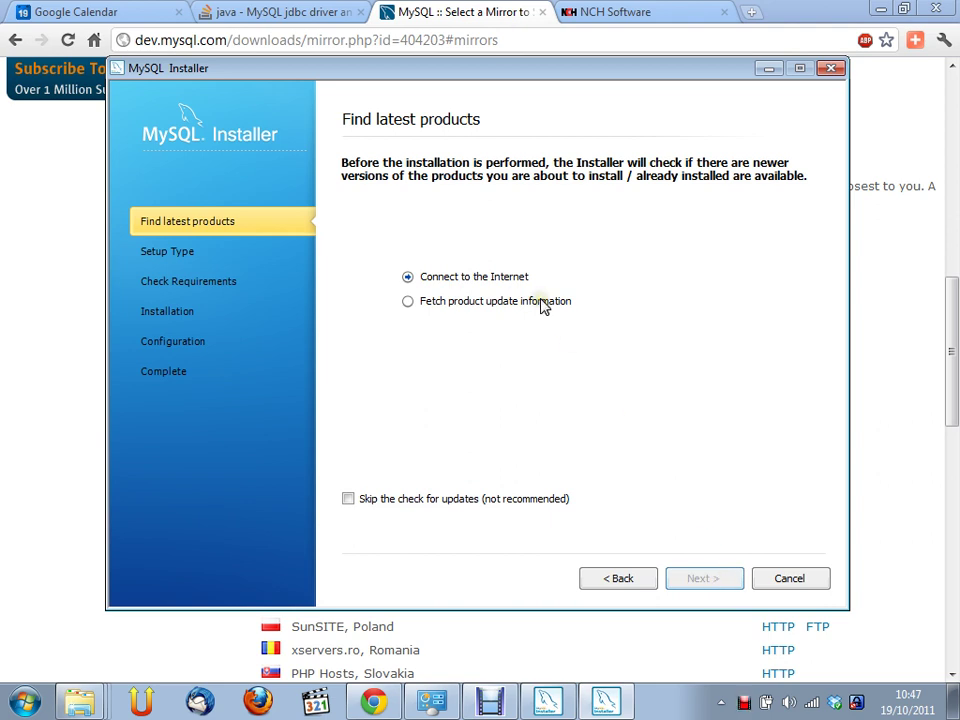
click(176, 252)
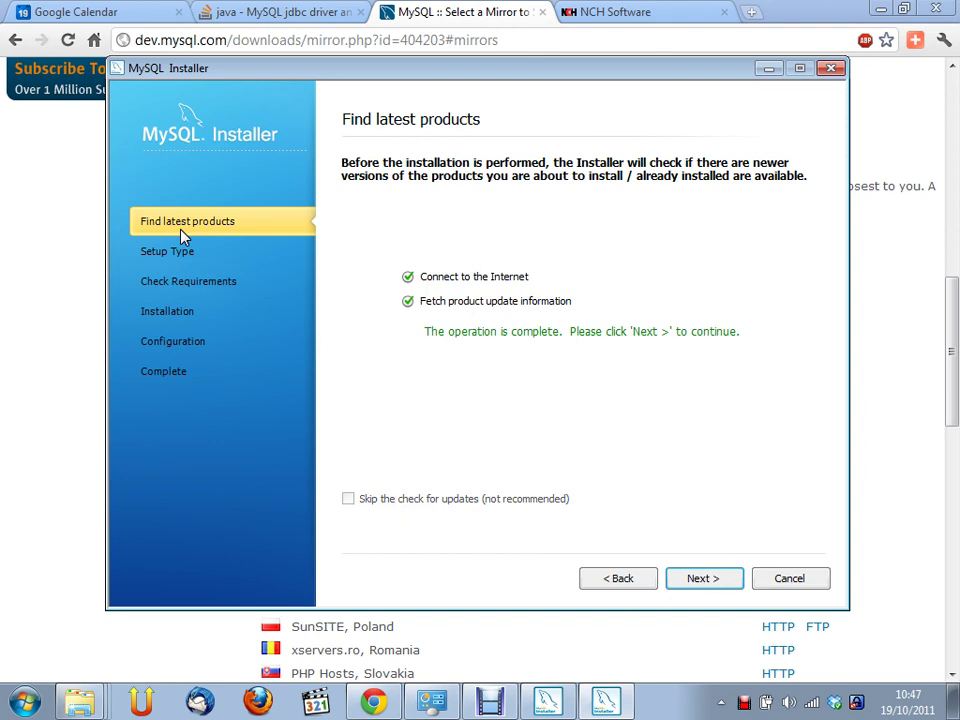
click(729, 579)
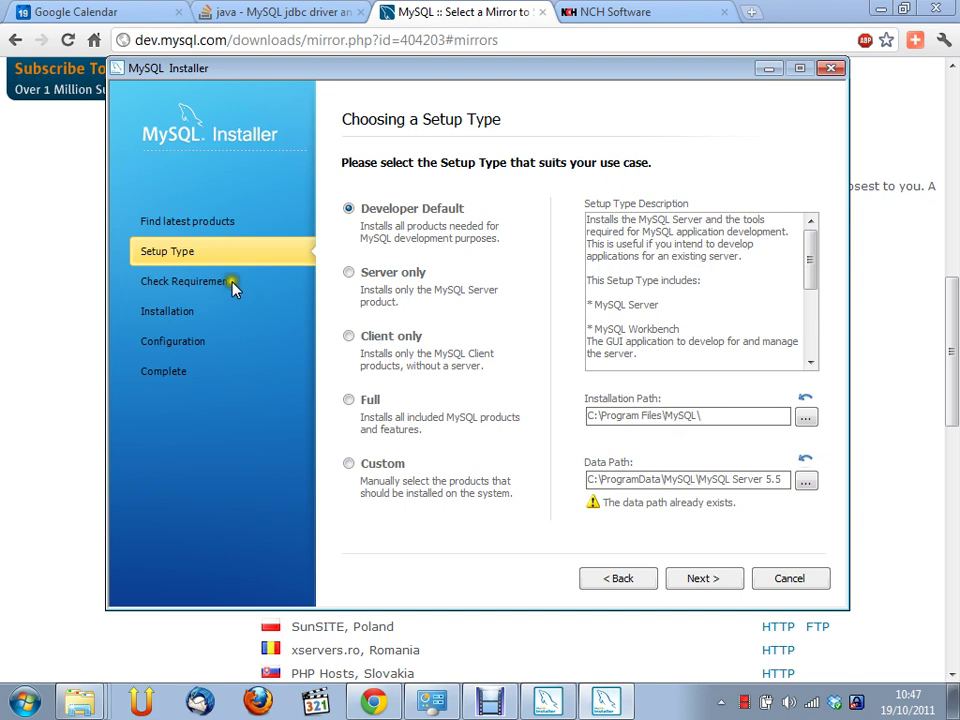
Review the products included in Developer Default, such as MySQL Server and MySQL Workbench
click(349, 273)
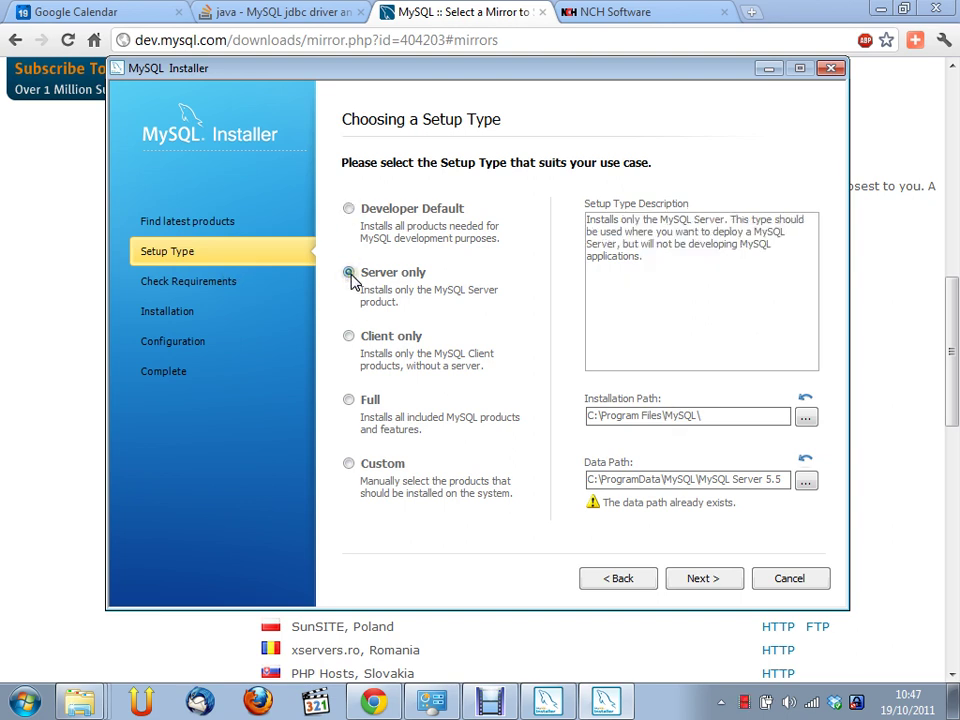
click(351, 211)
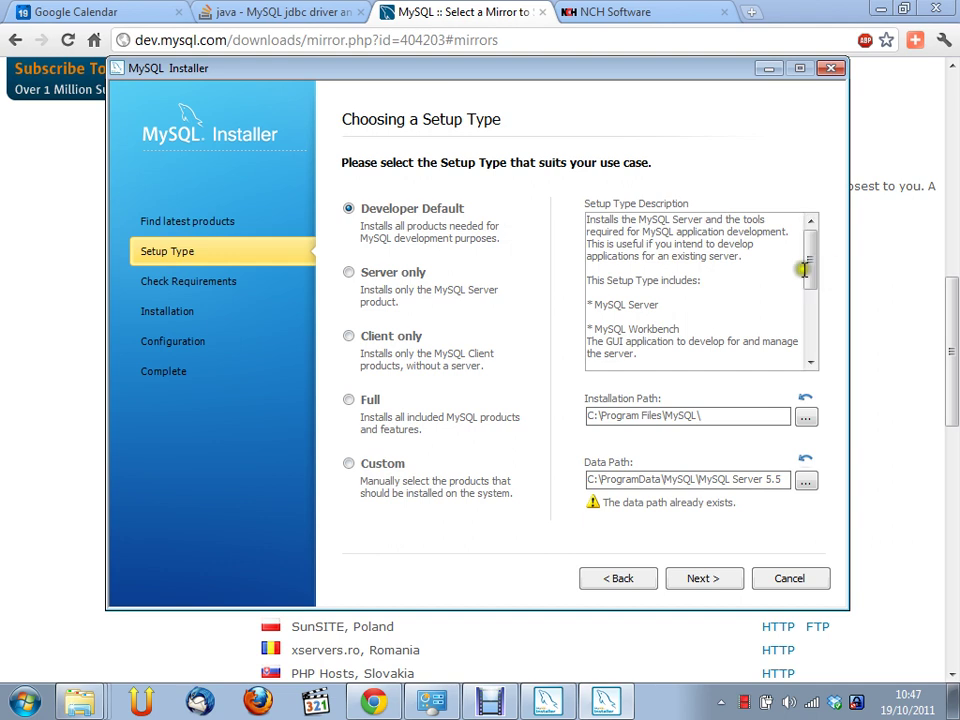
drag(591, 305, 668, 306)
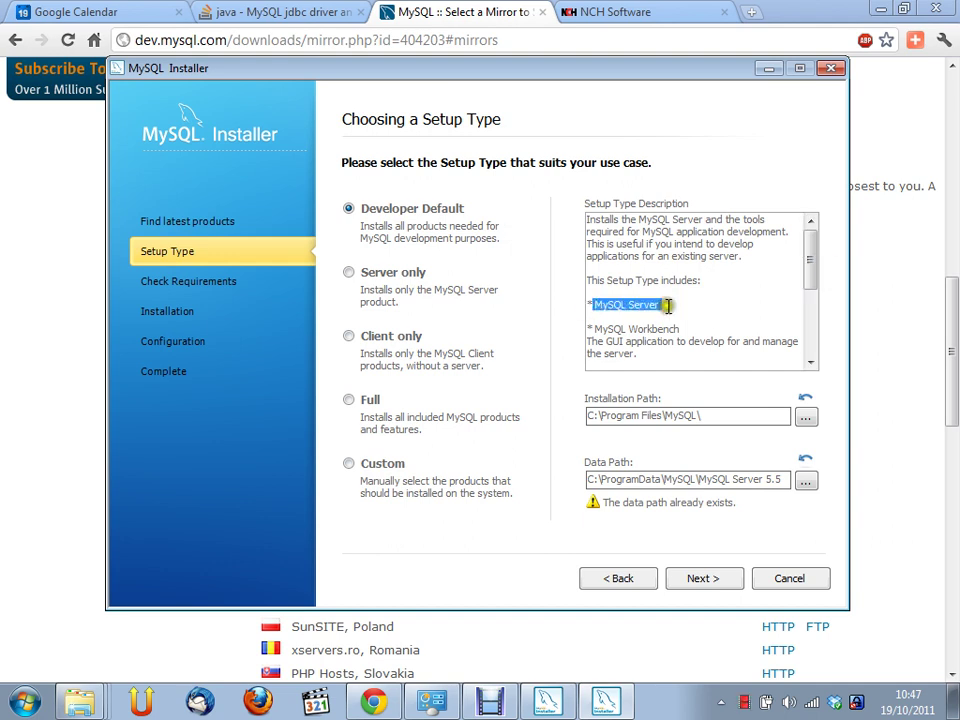
click(662, 309)
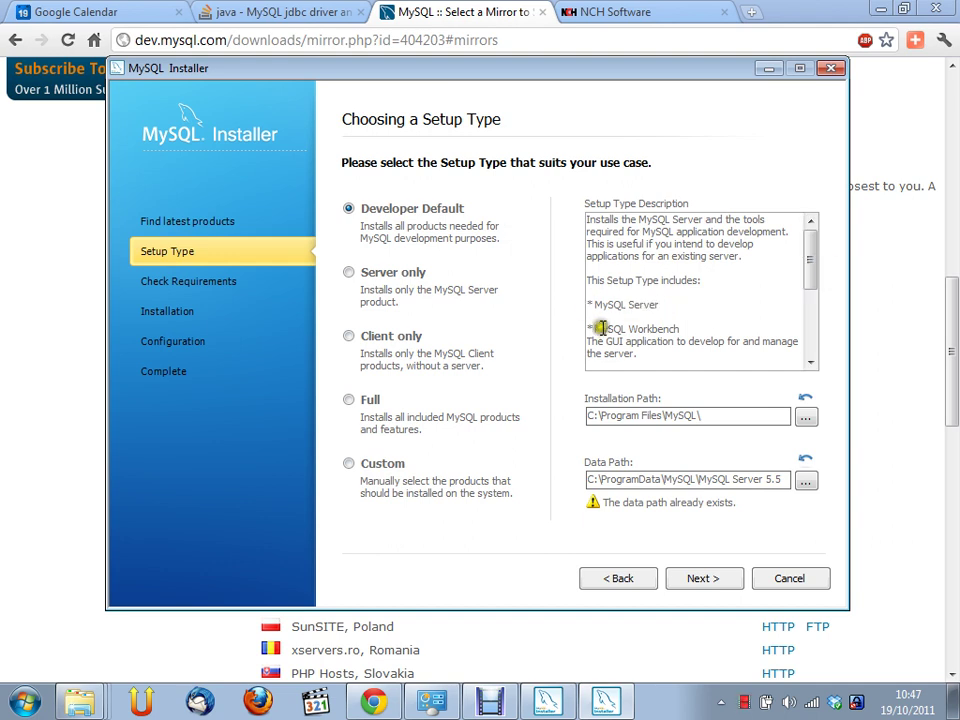
drag(672, 326, 564, 328)
click(662, 328)
scroll(691, 320, down, 1)
scroll(691, 320, down, 2)
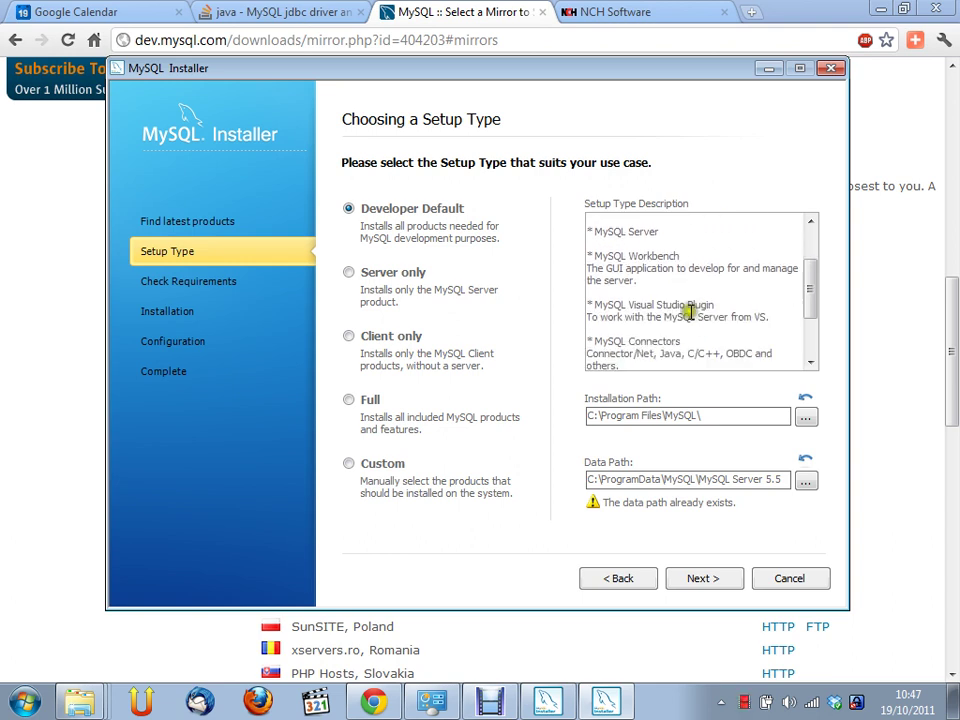
drag(810, 298, 811, 347)
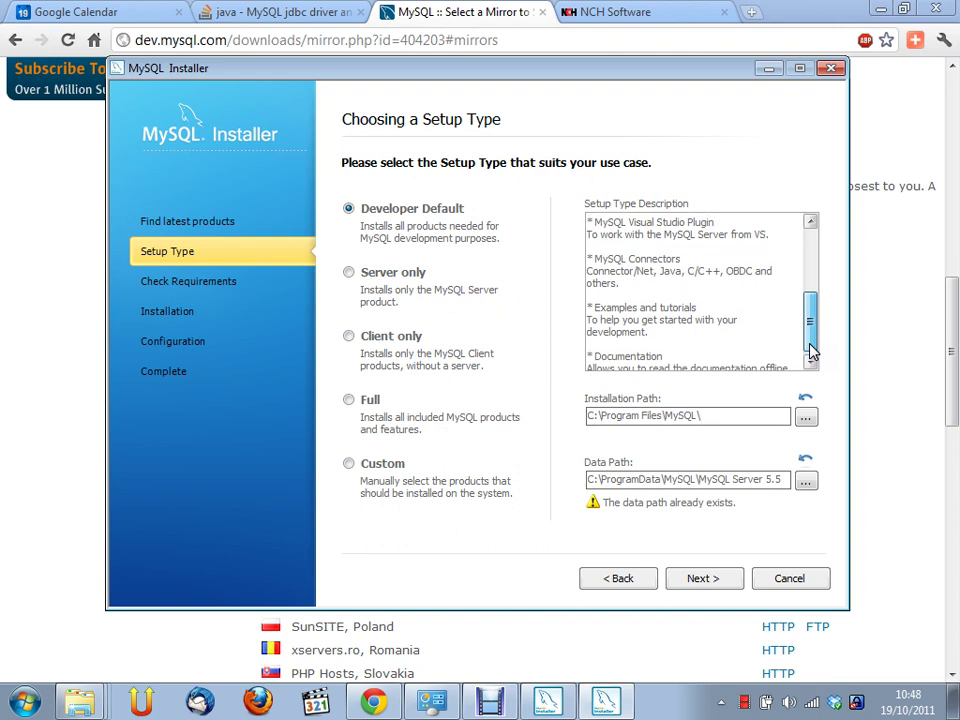
drag(811, 350, 810, 317)
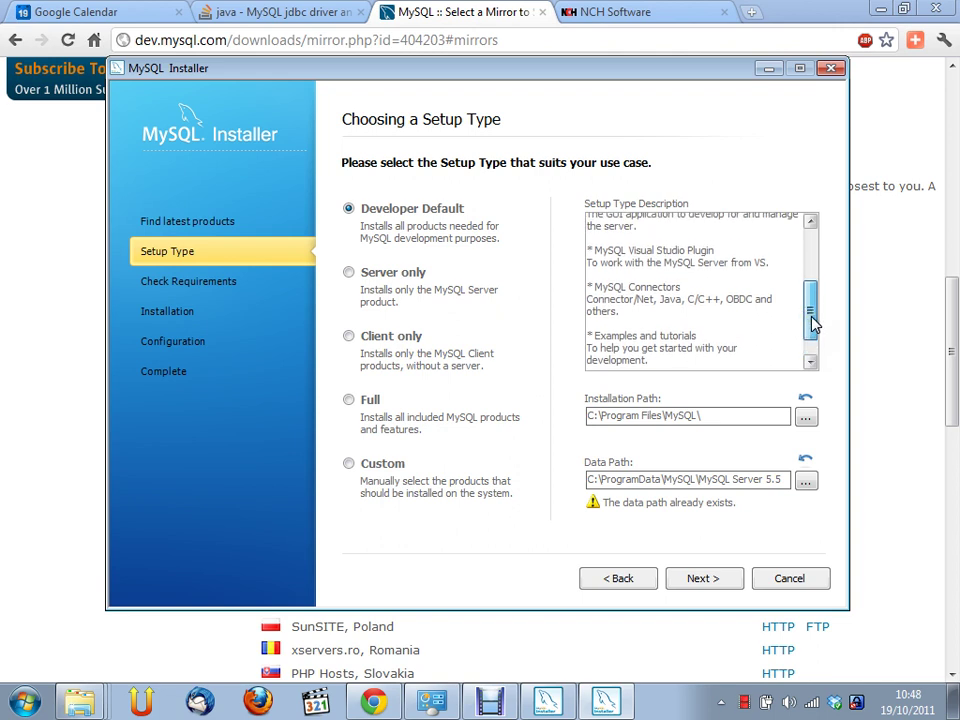
mouse_move(813, 322)
mouse_down()
mouse_move(817, 340)
mouse_move(820, 325)
mouse_up()
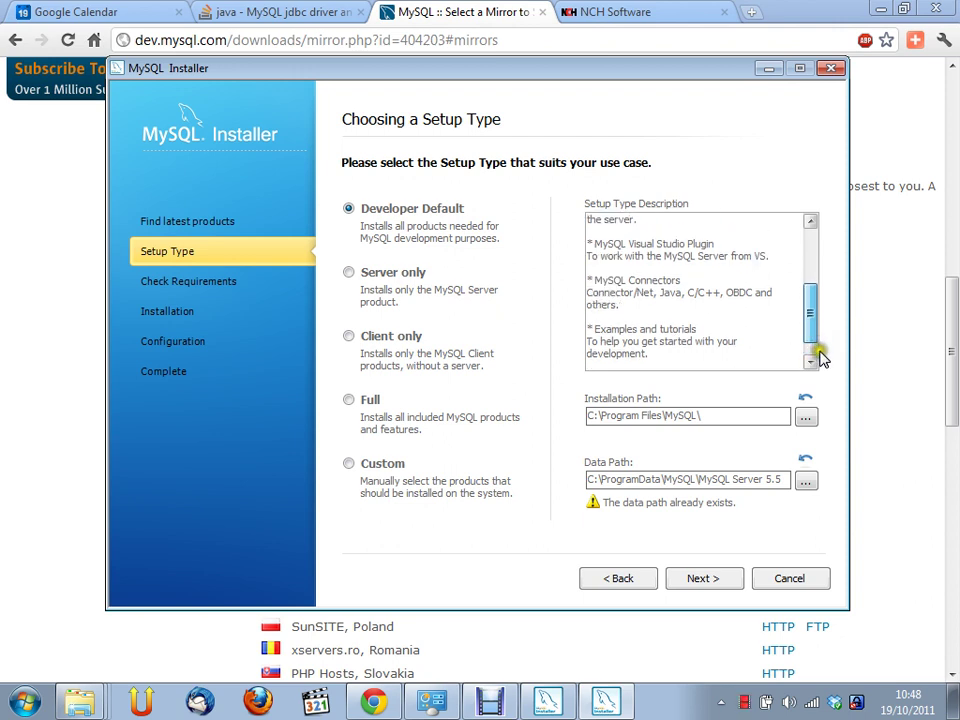
click(719, 307)
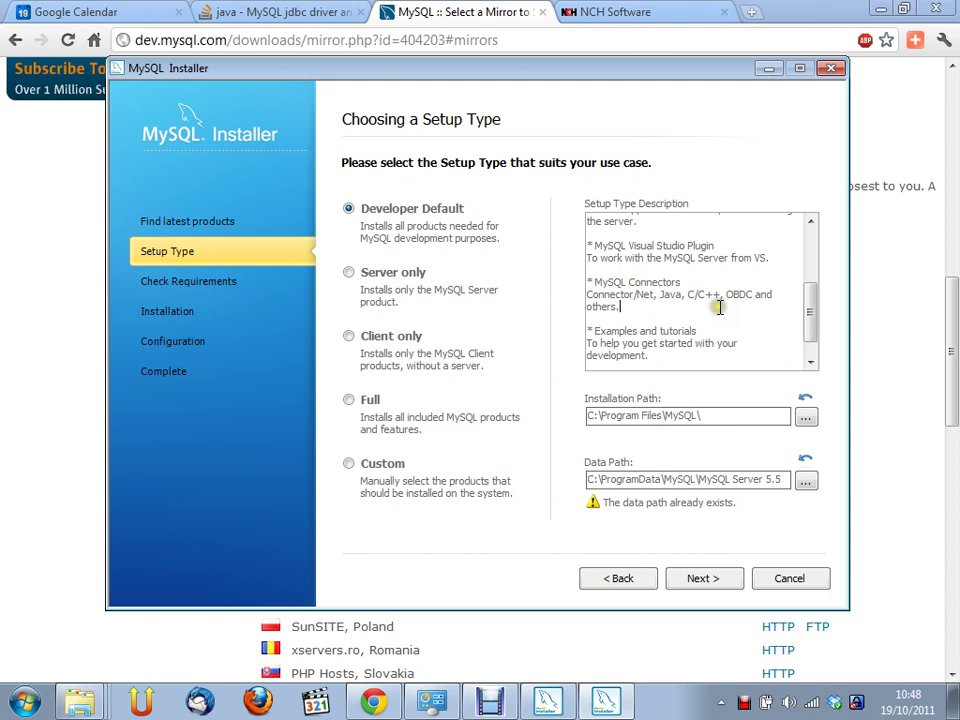
Compare Server only, Client only and Custom setups, then keep Developer Default and continue
click(354, 273)
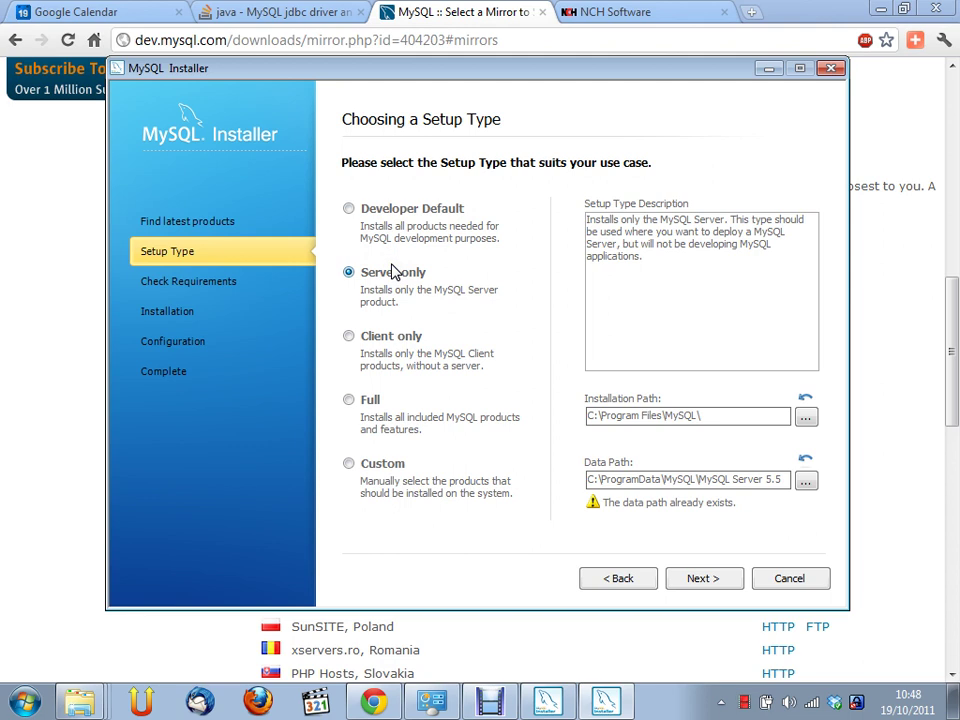
click(402, 340)
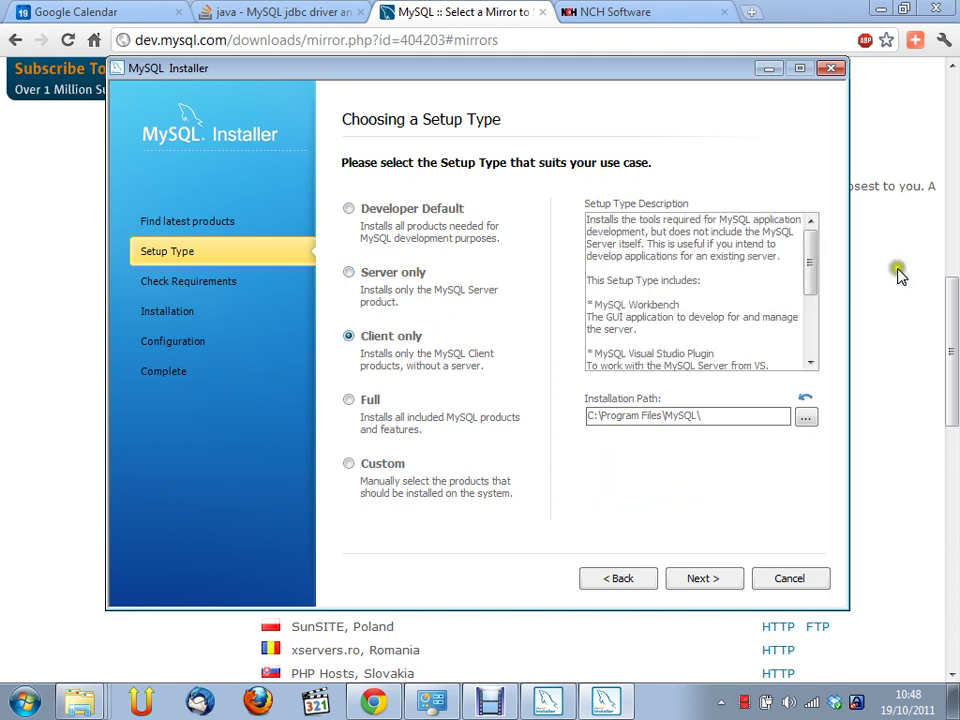
mouse_move(812, 265)
mouse_down()
mouse_move(818, 330)
mouse_move(808, 285)
mouse_up()
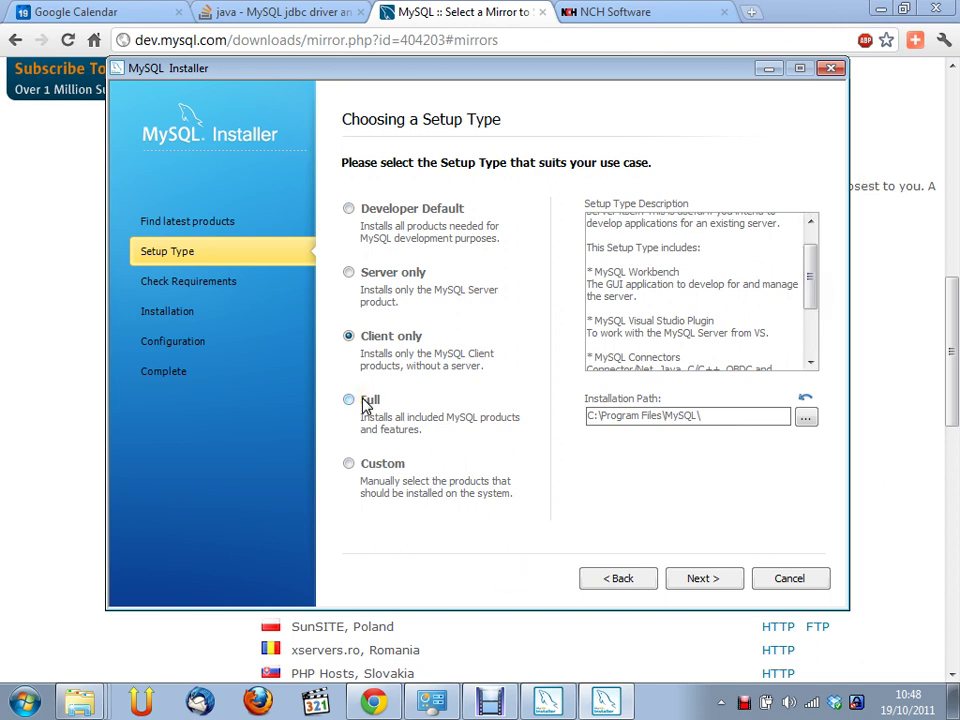
click(355, 464)
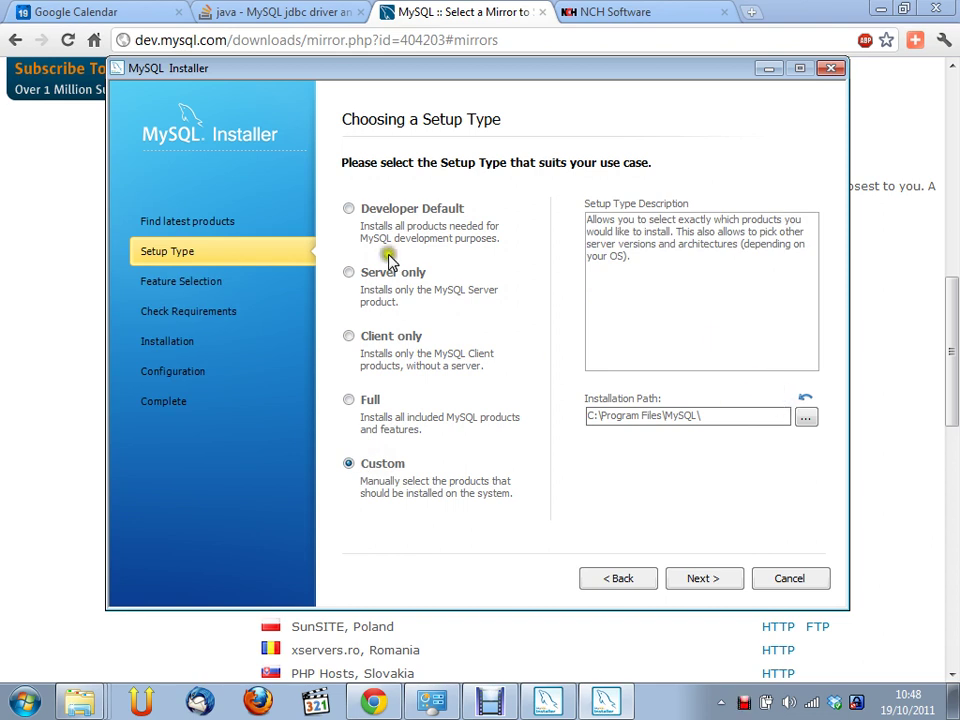
click(394, 210)
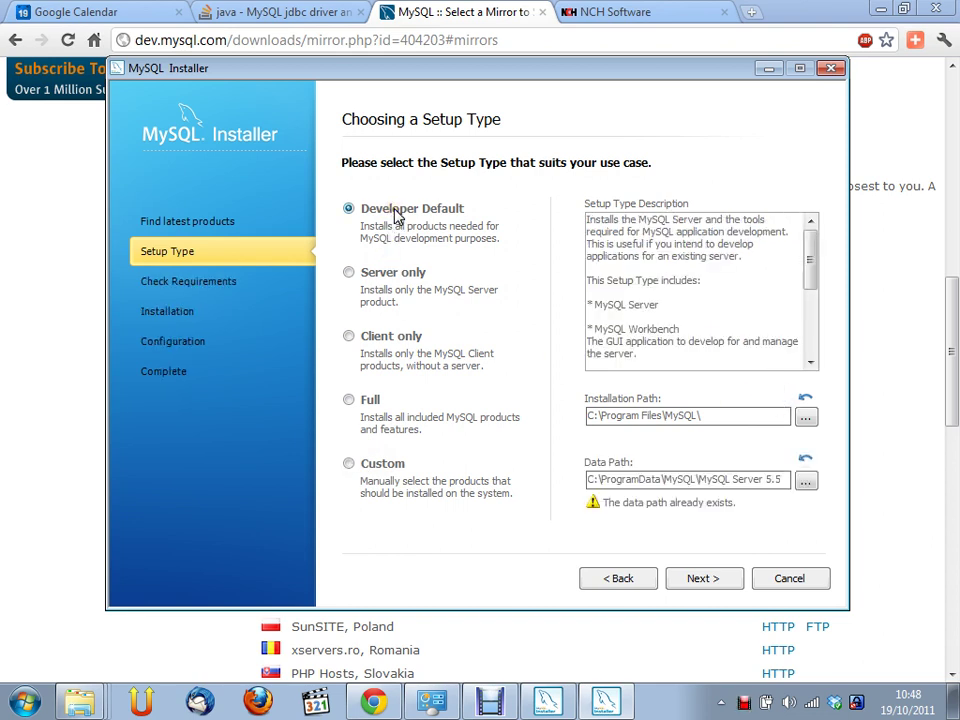
click(396, 213)
click(445, 220)
click(648, 550)
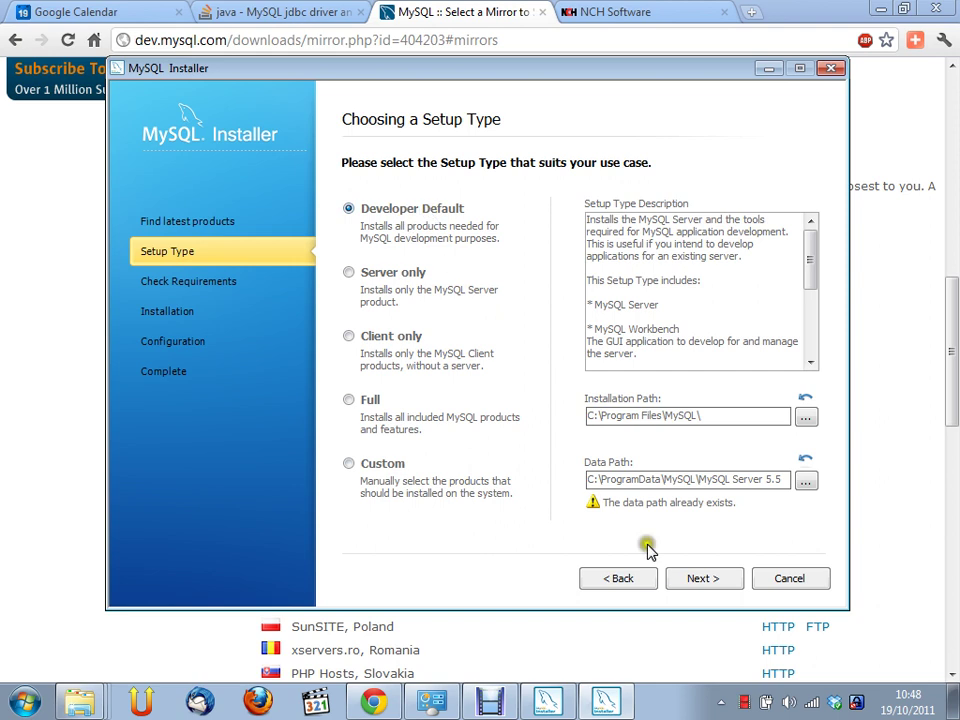
click(716, 584)
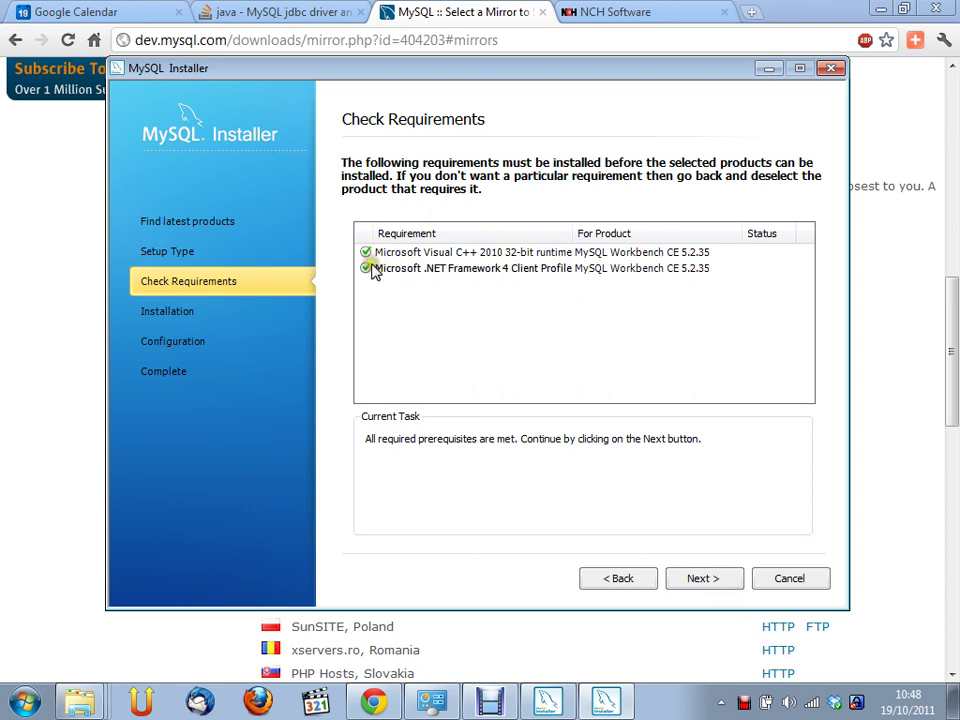
Confirm the .NET Framework 4 and Visual C++ requirements are met, then start installing all listed products
click(373, 269)
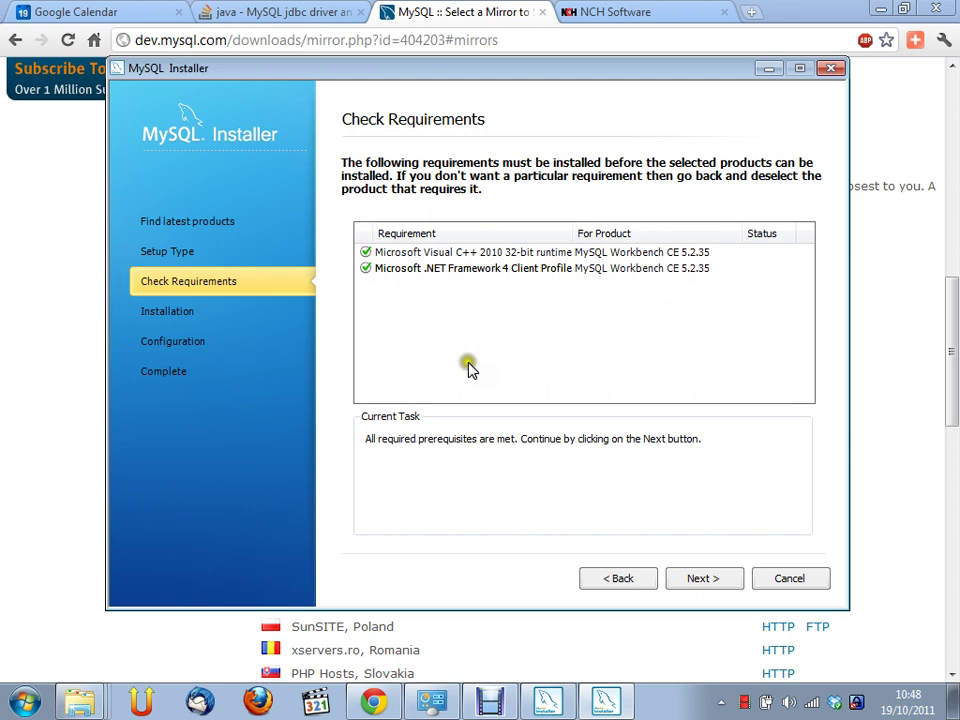
click(703, 579)
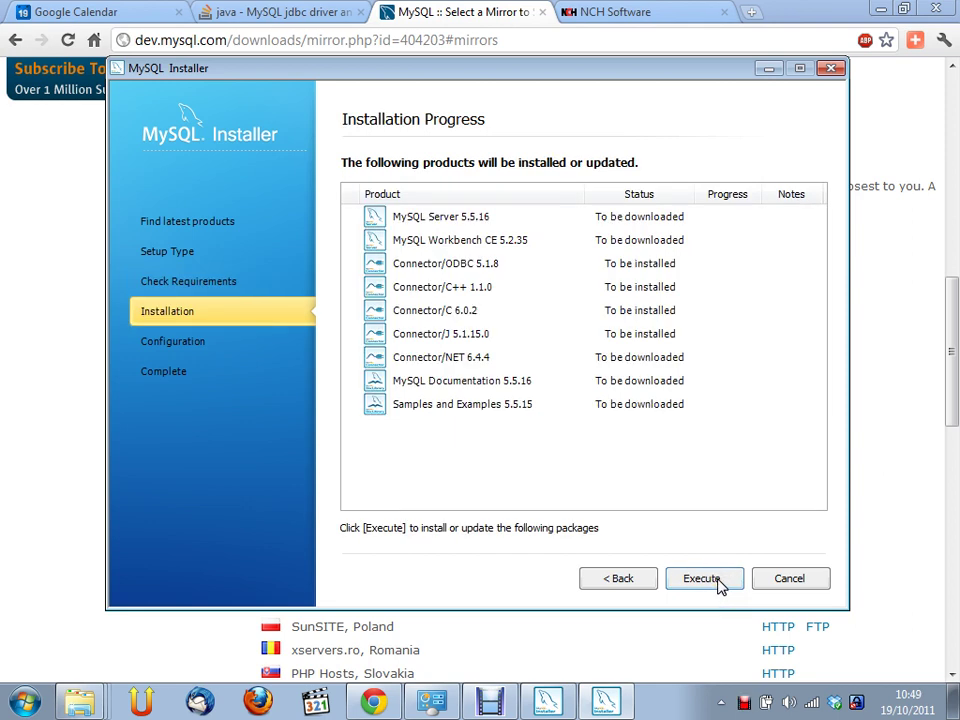
click(716, 585)
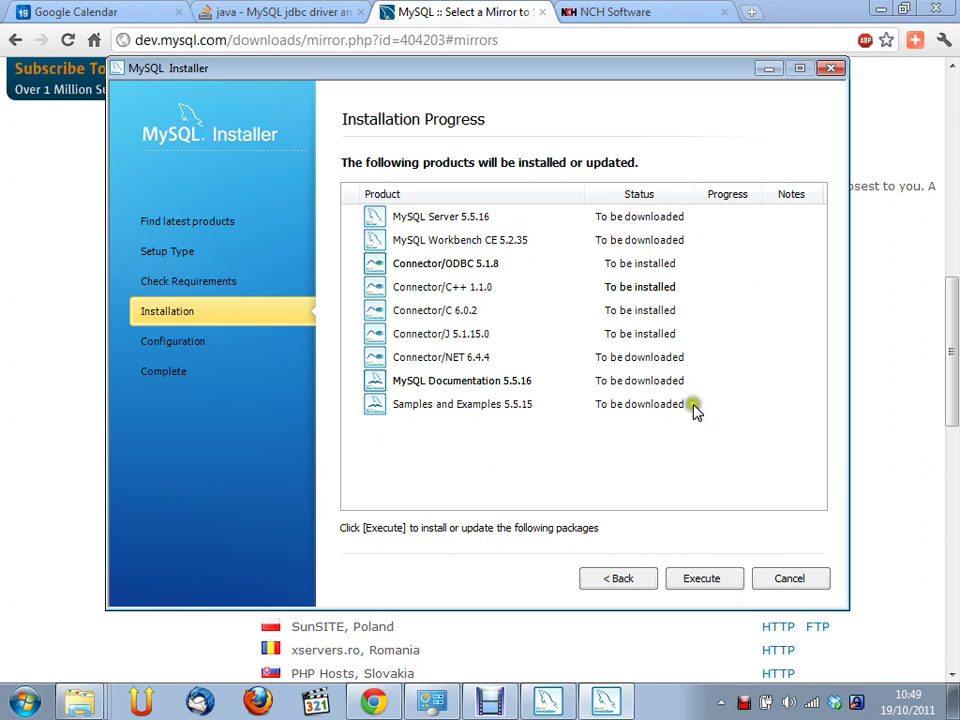
click(721, 590)
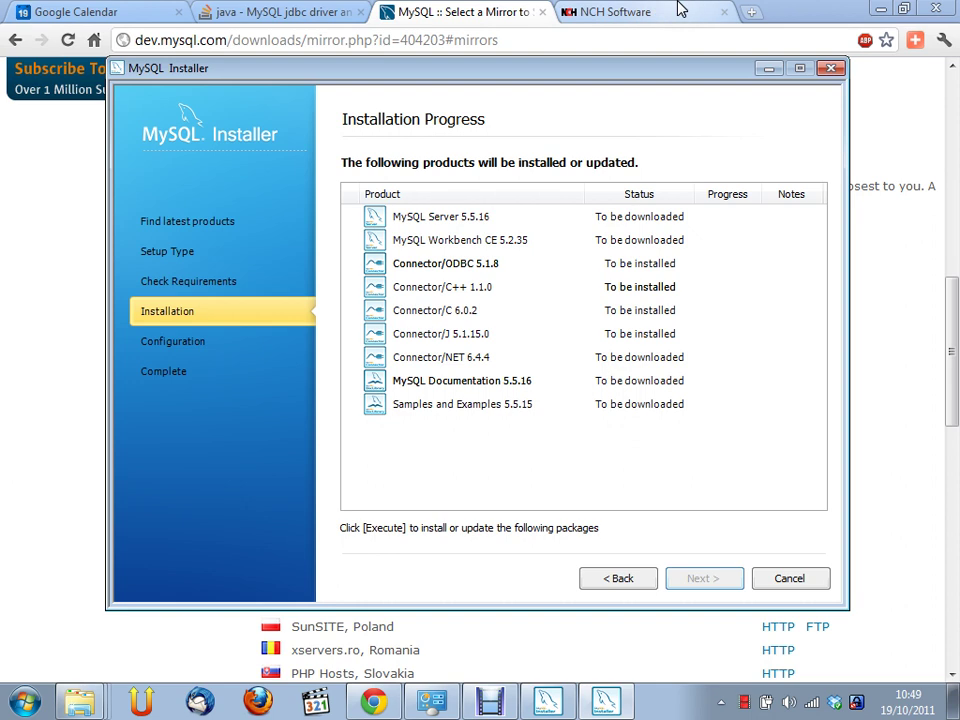
Return in Chrome to the MySQL Downloads overview and open the MySQL Community Server page
click(463, 13)
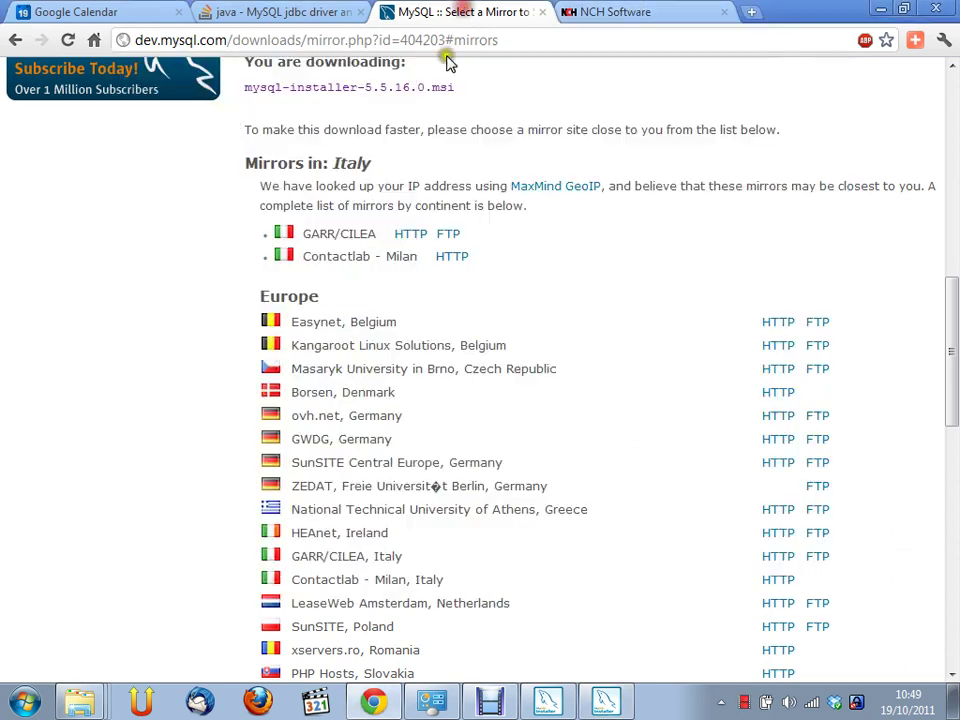
click(13, 42)
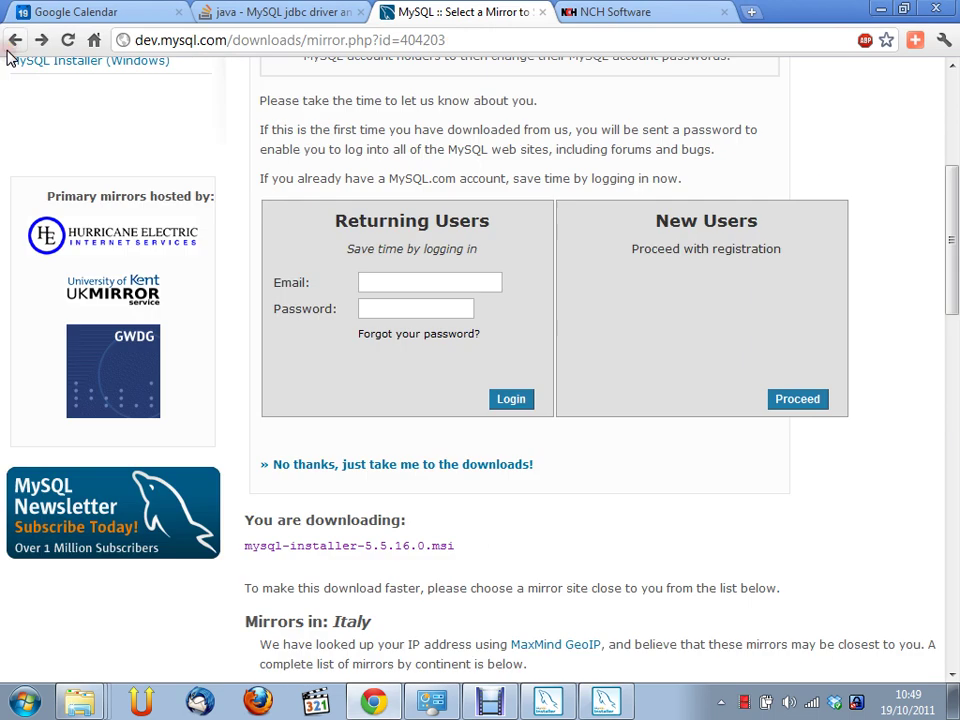
click(8, 48)
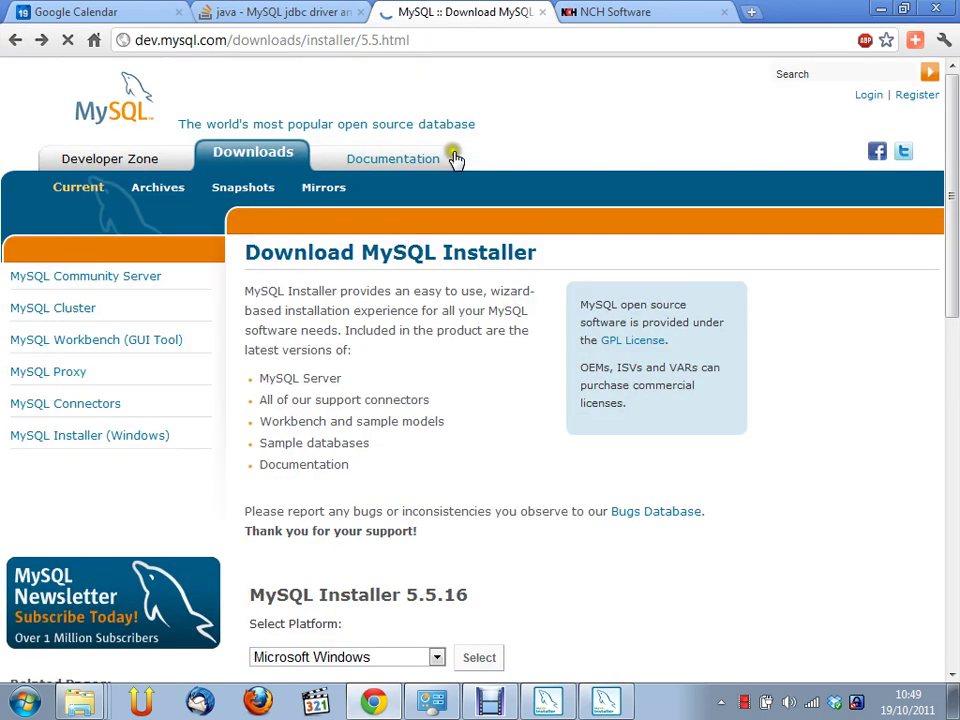
click(20, 45)
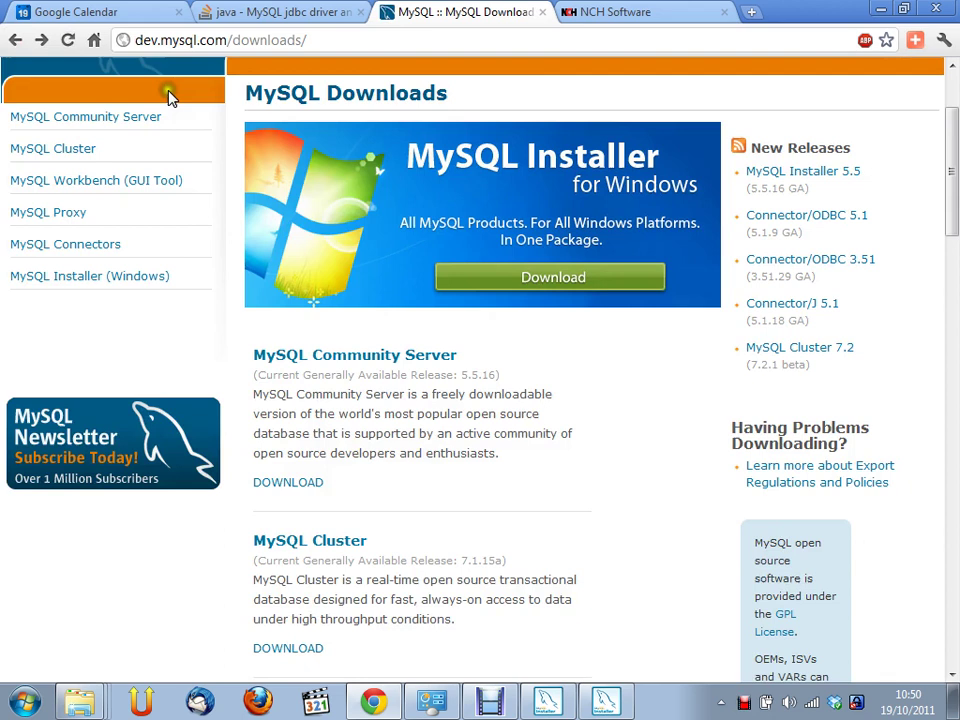
click(170, 95)
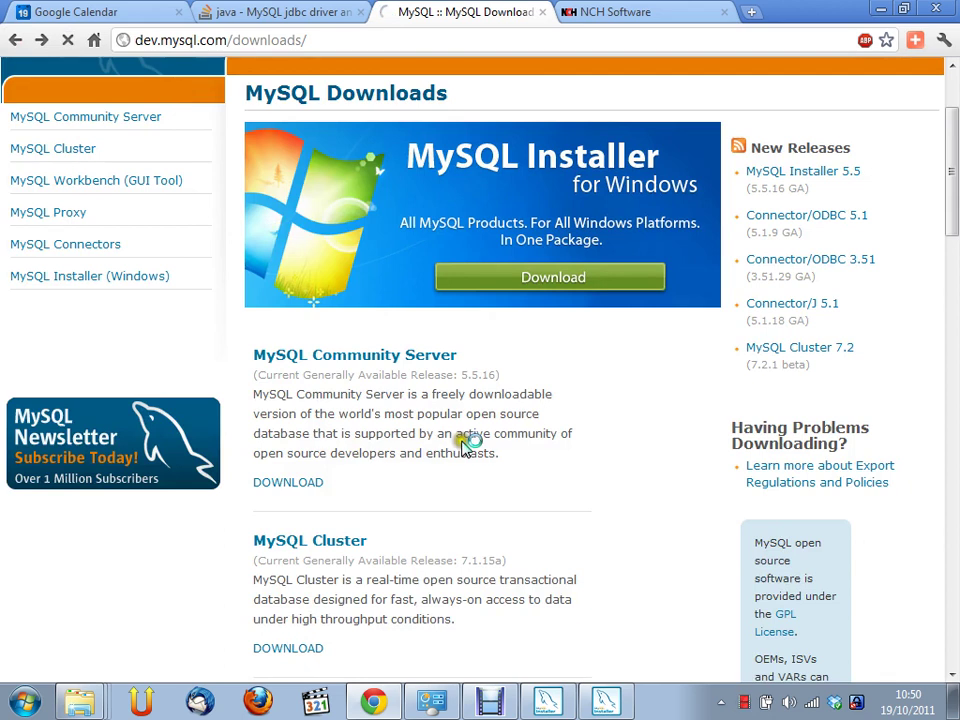
scroll(463, 448, down, 2)
click(395, 167)
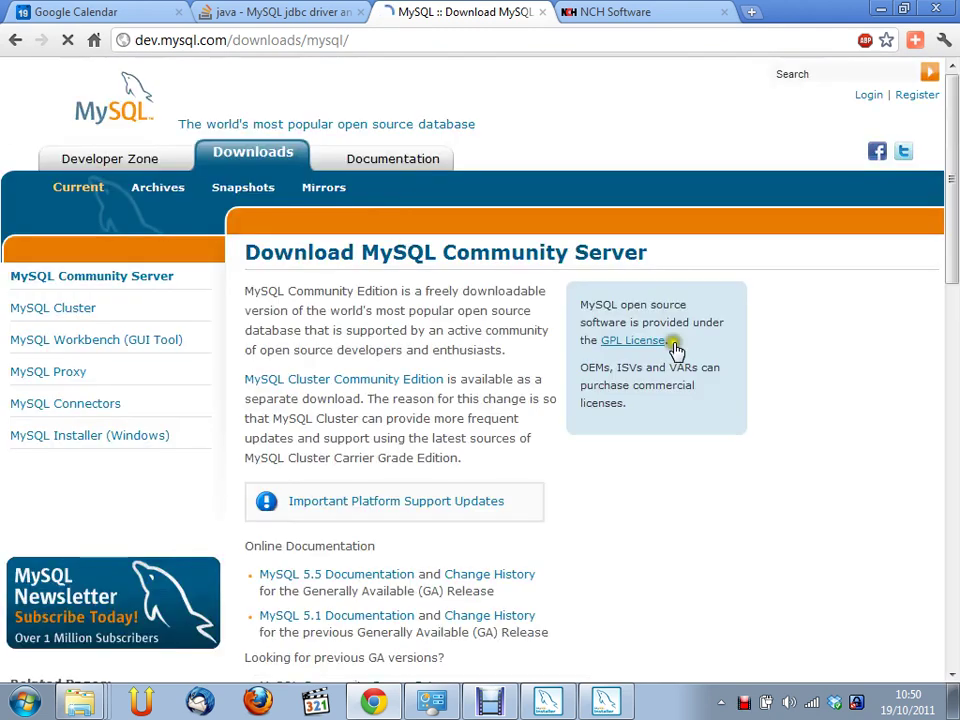
Keep Microsoft Windows as the Community Server 5.5.16 platform, then bring the installer progress window forward
scroll(714, 362, down, 2)
scroll(714, 362, down, 1)
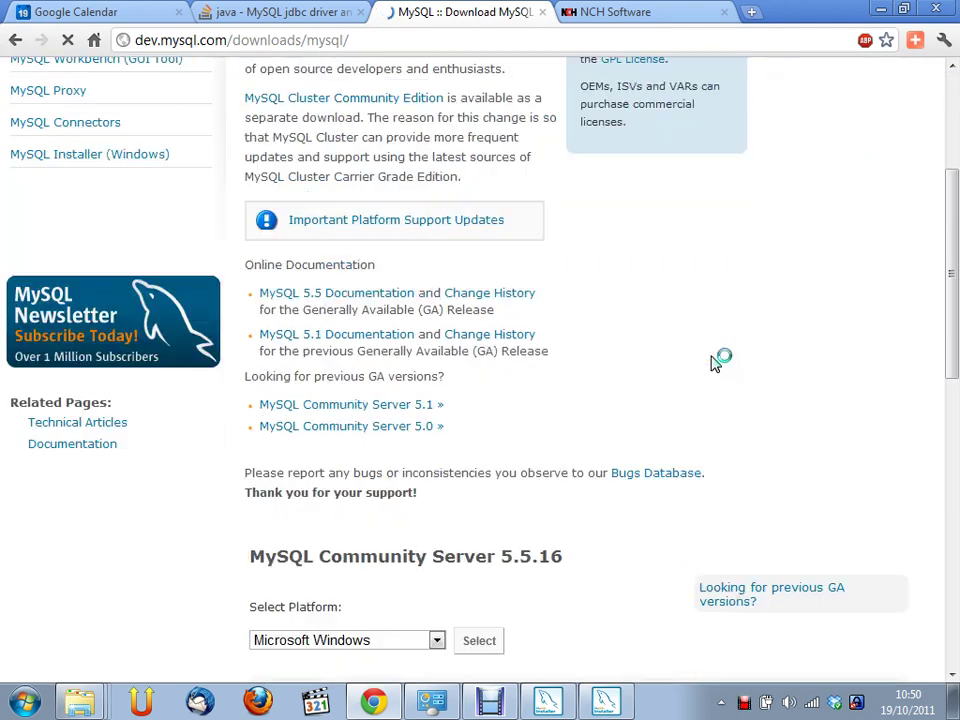
scroll(714, 362, down, 1)
scroll(714, 362, down, 1)
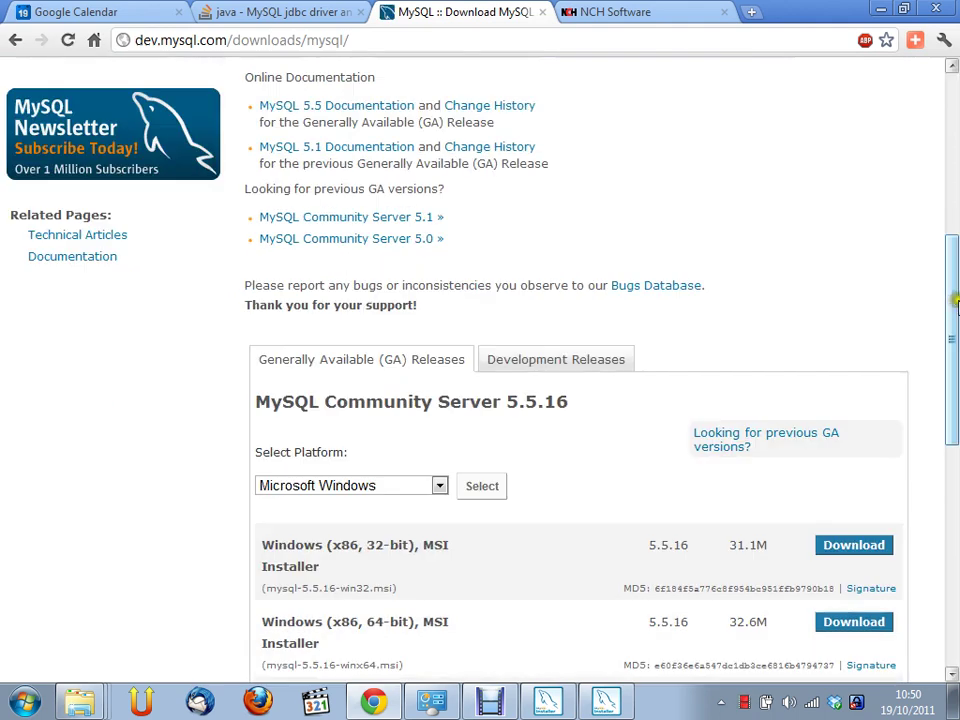
drag(945, 300, 945, 408)
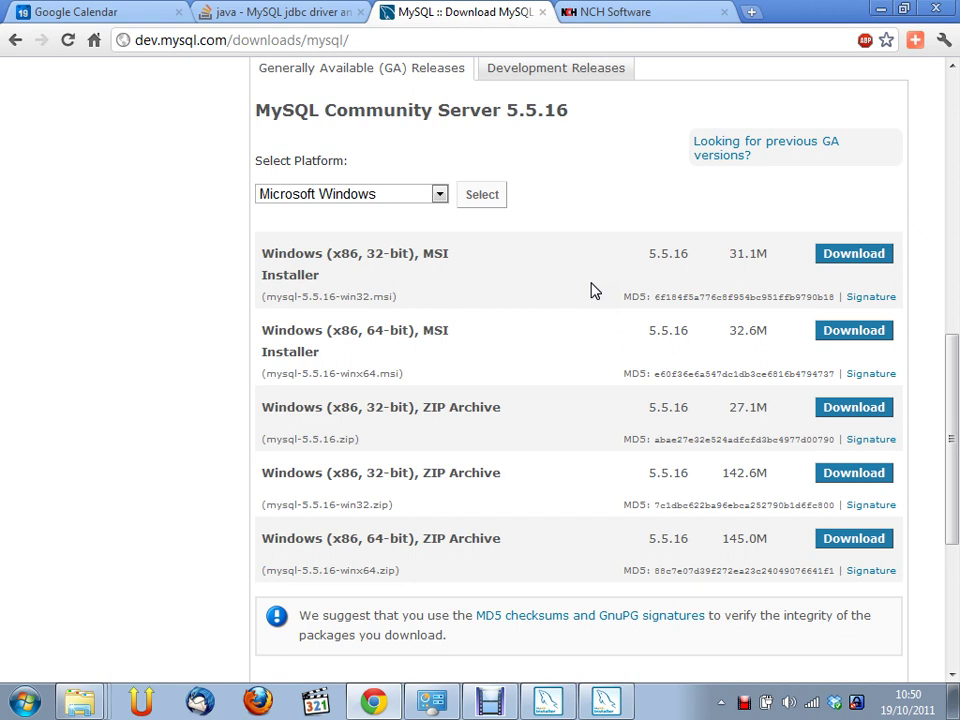
click(439, 198)
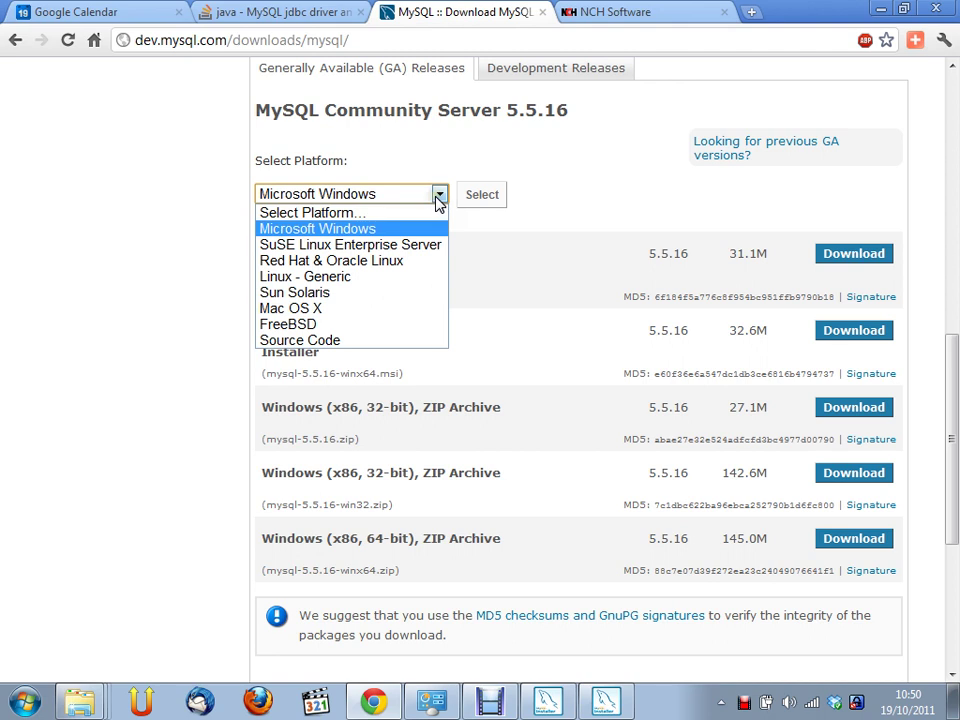
click(476, 136)
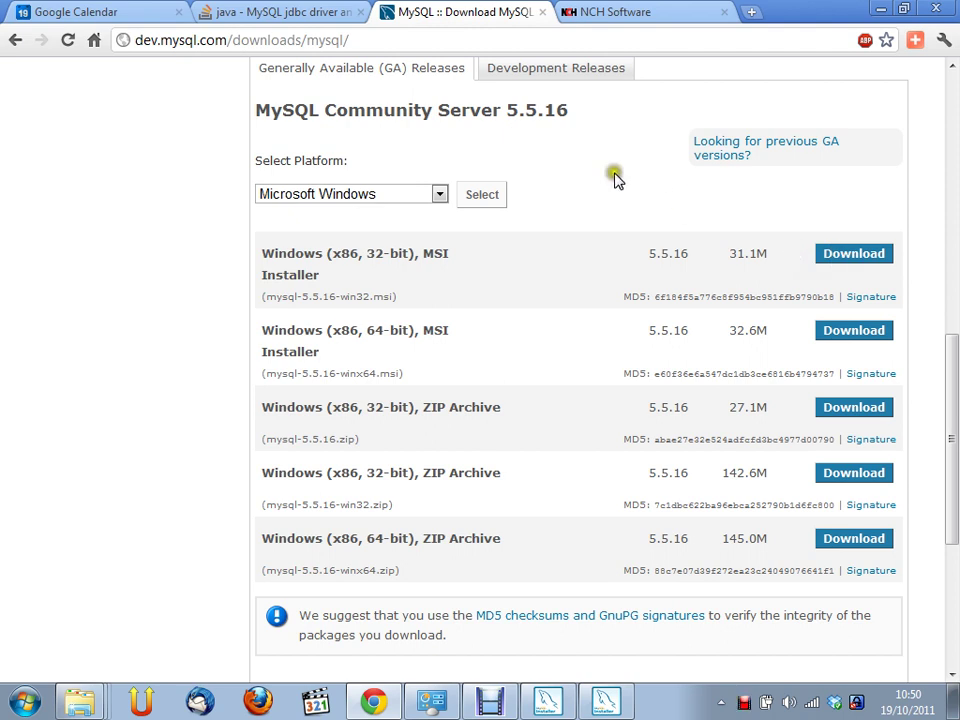
scroll(596, 168, up, 1)
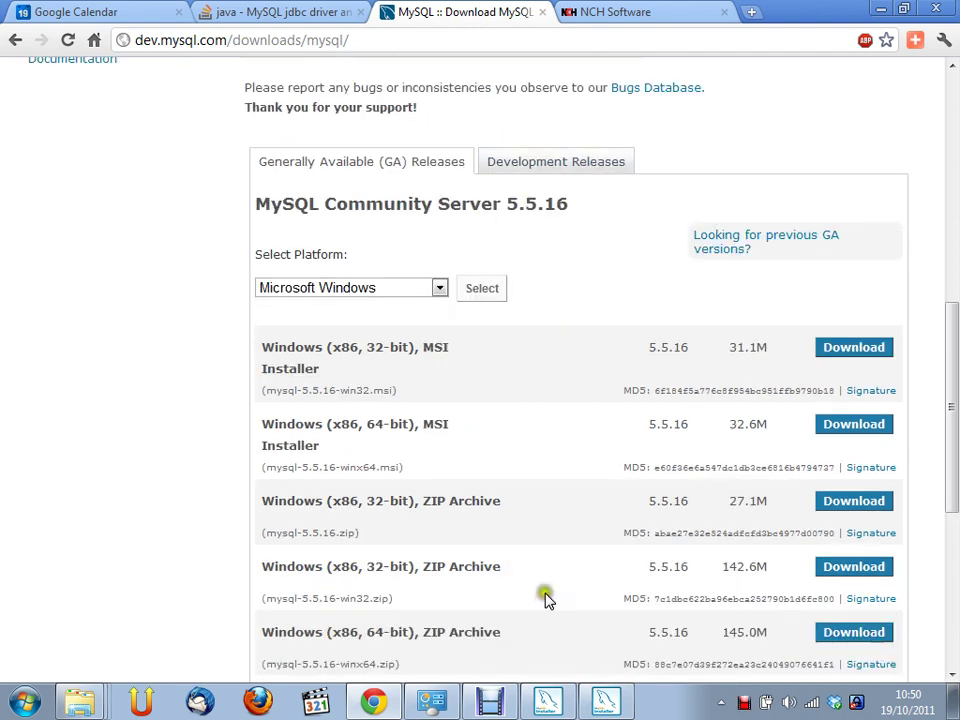
click(604, 706)
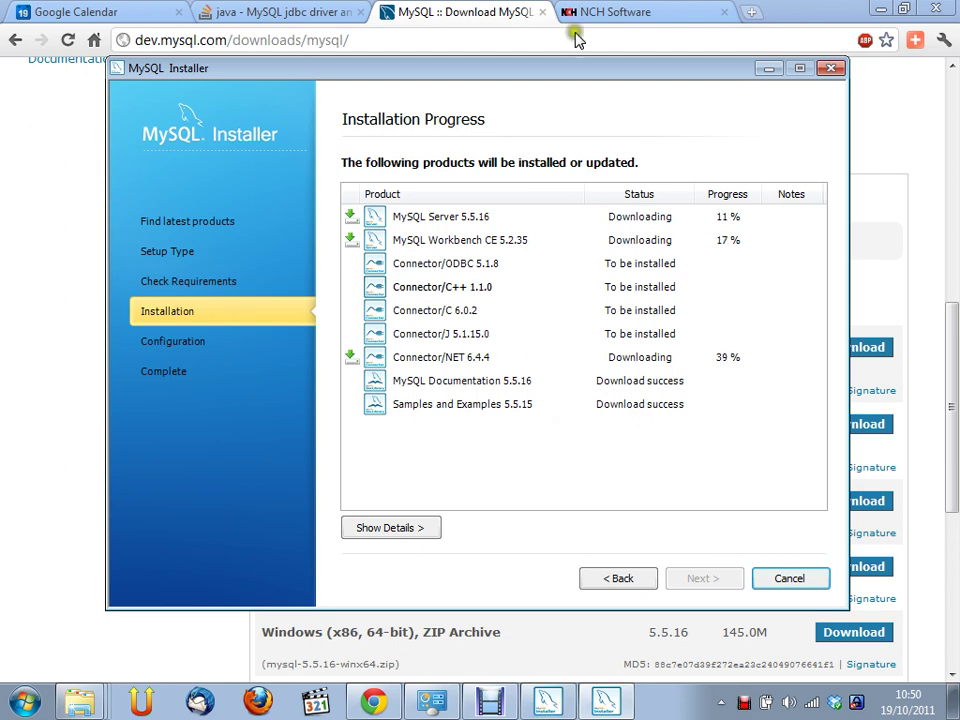
Bring Chrome forward and go back to the dev.mysql.com/downloads/ overview
click(503, 24)
scroll(493, 123, up, 4)
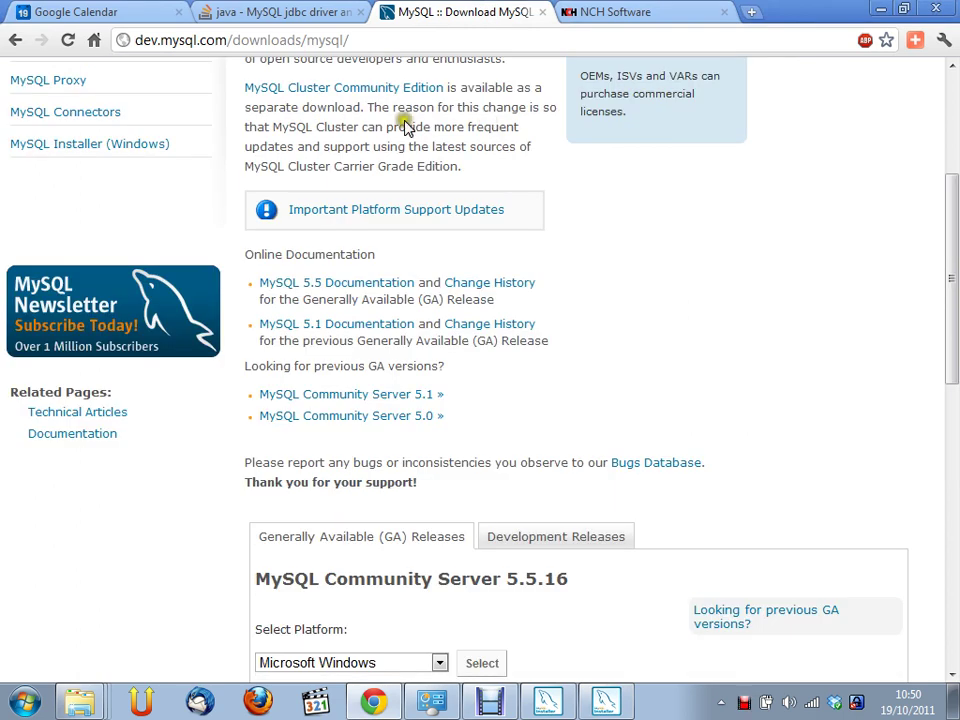
click(12, 44)
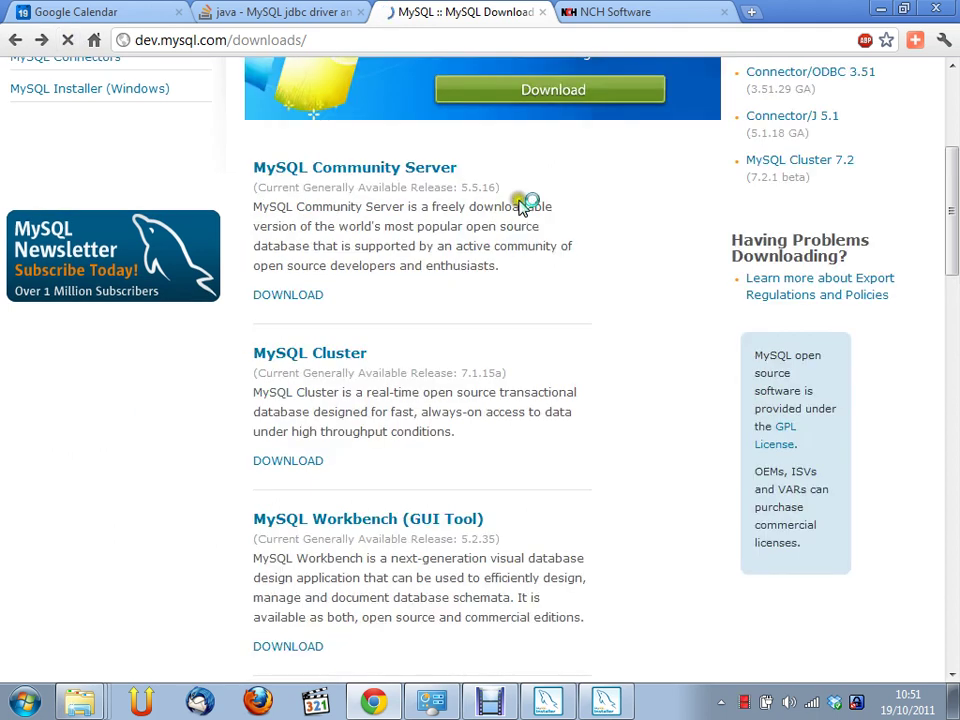
View the MySQL Workbench 5.2.35 downloads for Microsoft Windows, then go back to the downloads overview
scroll(454, 424, down, 2)
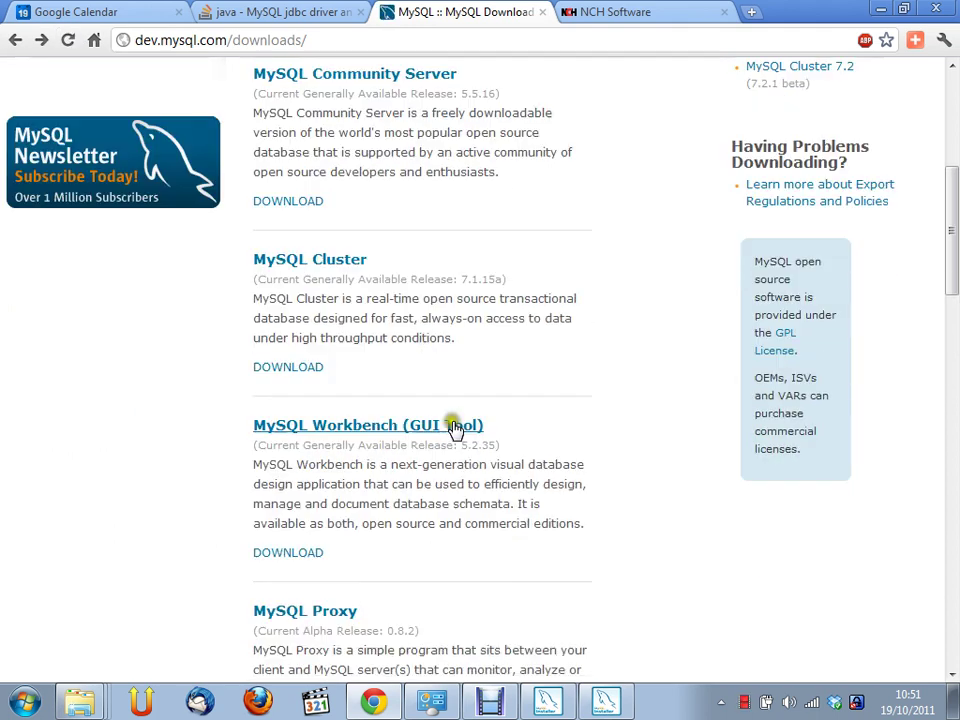
click(443, 427)
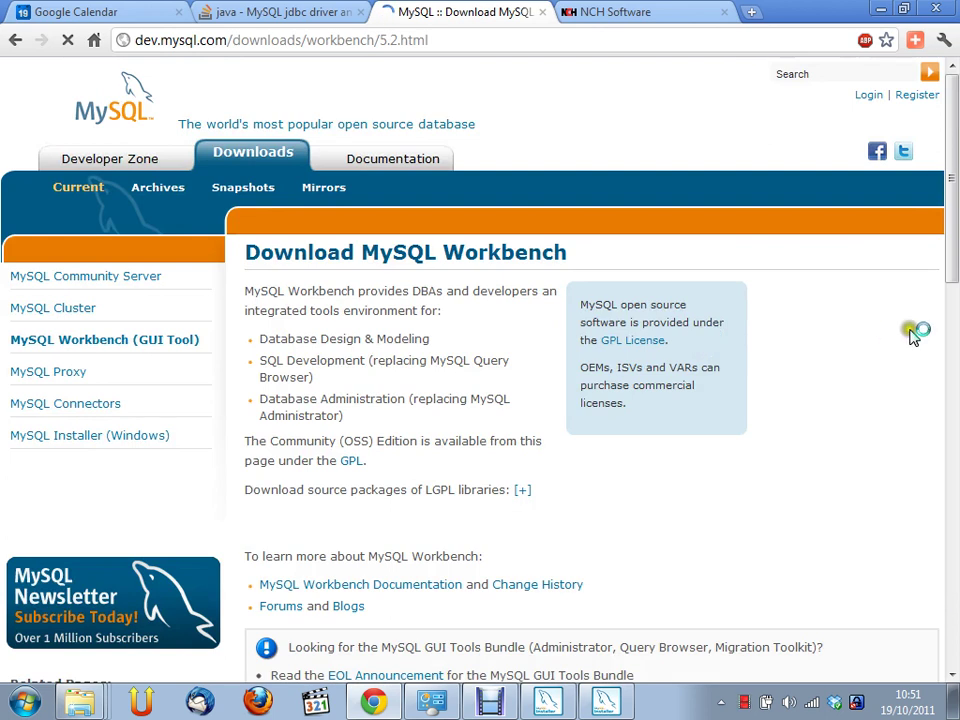
scroll(846, 337, down, 6)
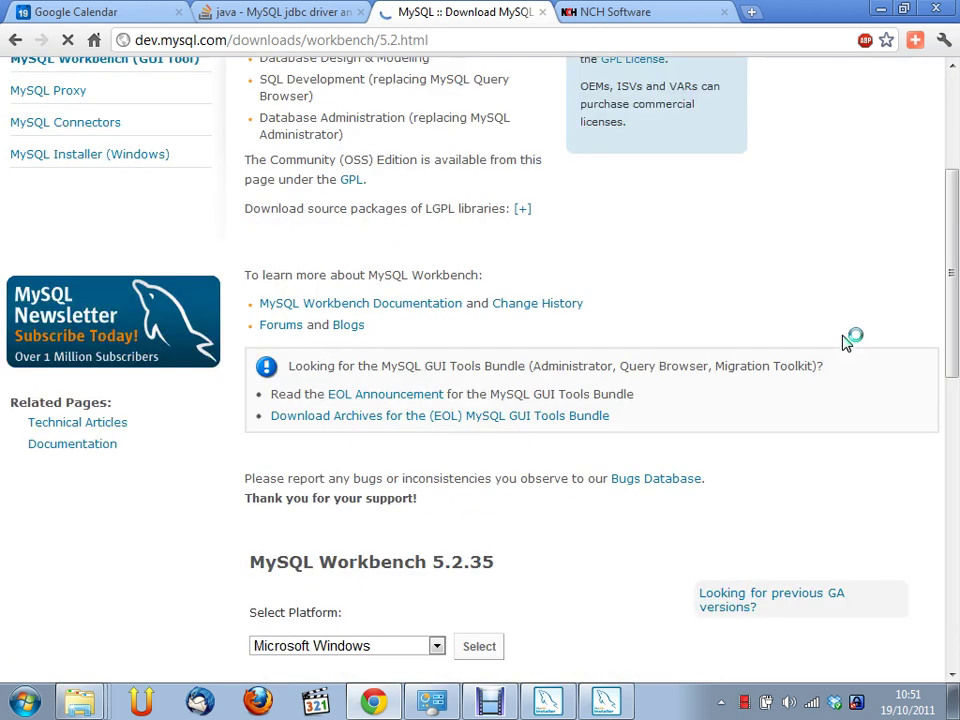
scroll(846, 337, down, 1)
click(310, 271)
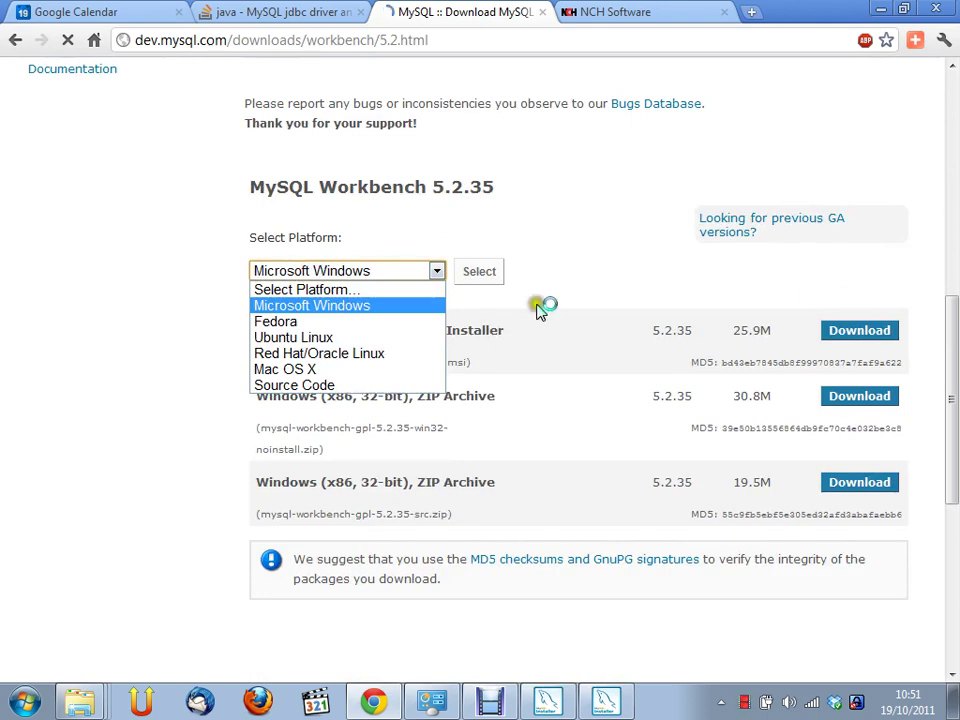
click(508, 230)
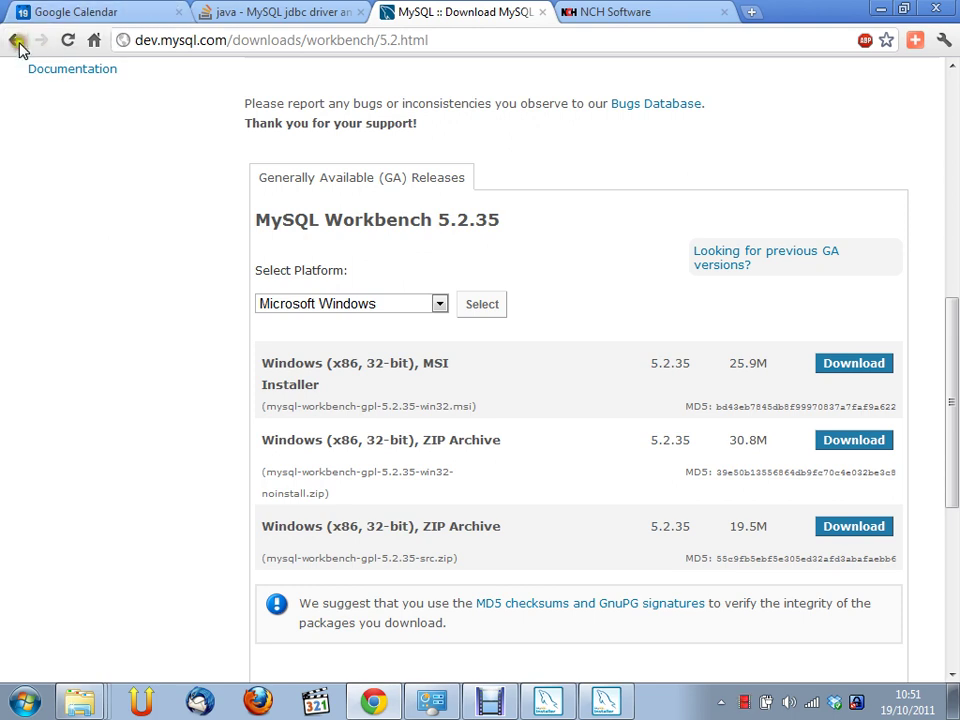
click(16, 40)
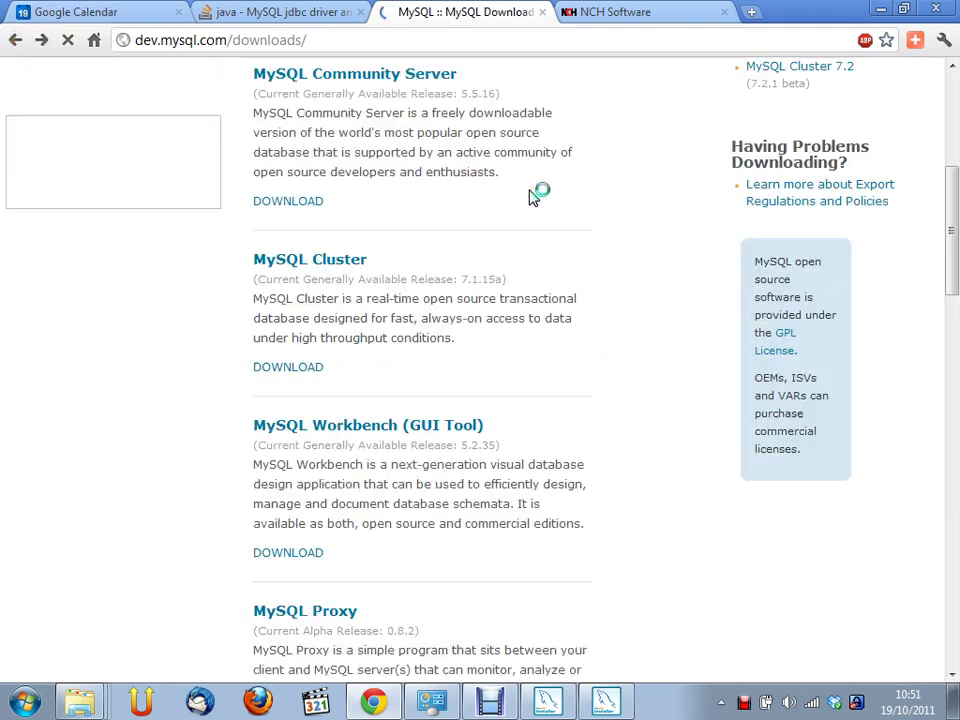
Bring the MySQL Installer Installation Progress window back to the front from the taskbar
click(608, 704)
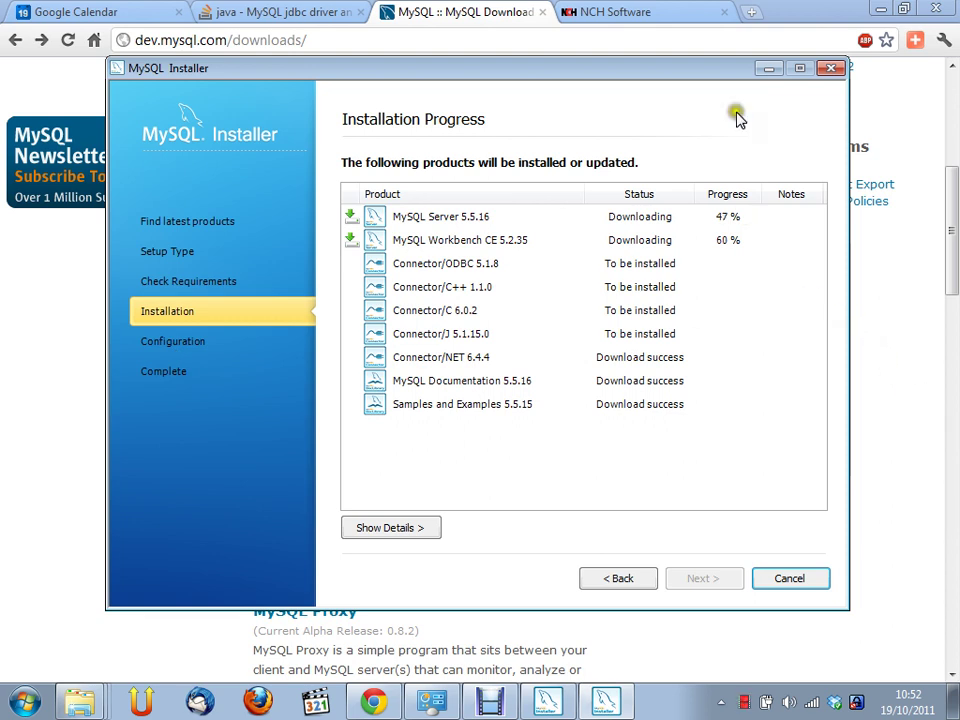
Shift the installer window slightly right while the product installations run to completion
drag(743, 68, 770, 61)
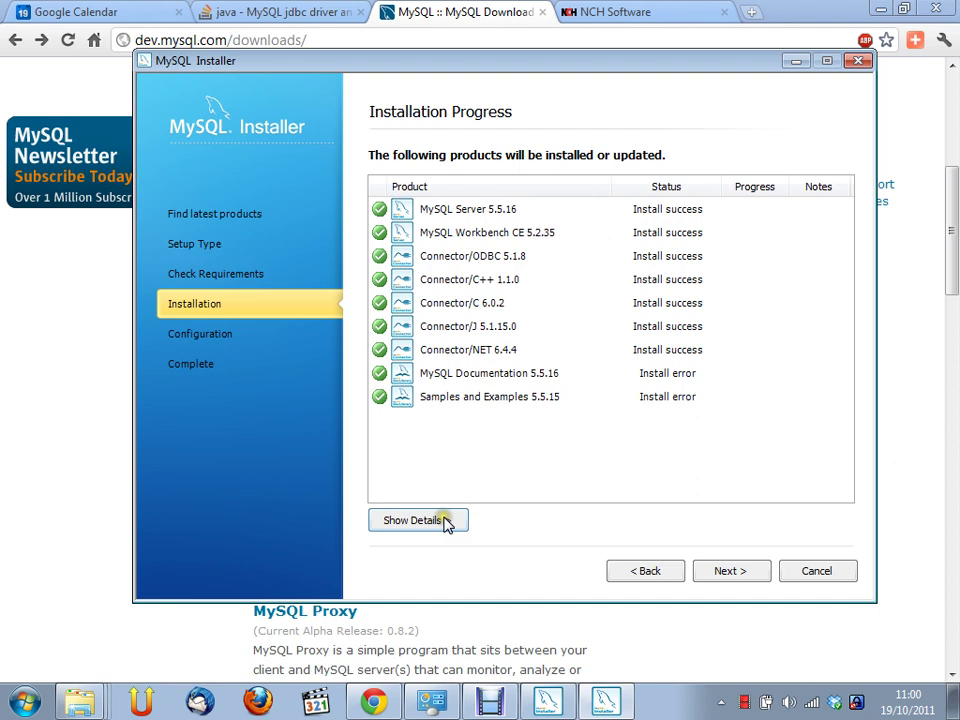
Advance to MySQL Server Configuration, try Server and Dedicated Machine, then settle on Developer Machine
click(725, 571)
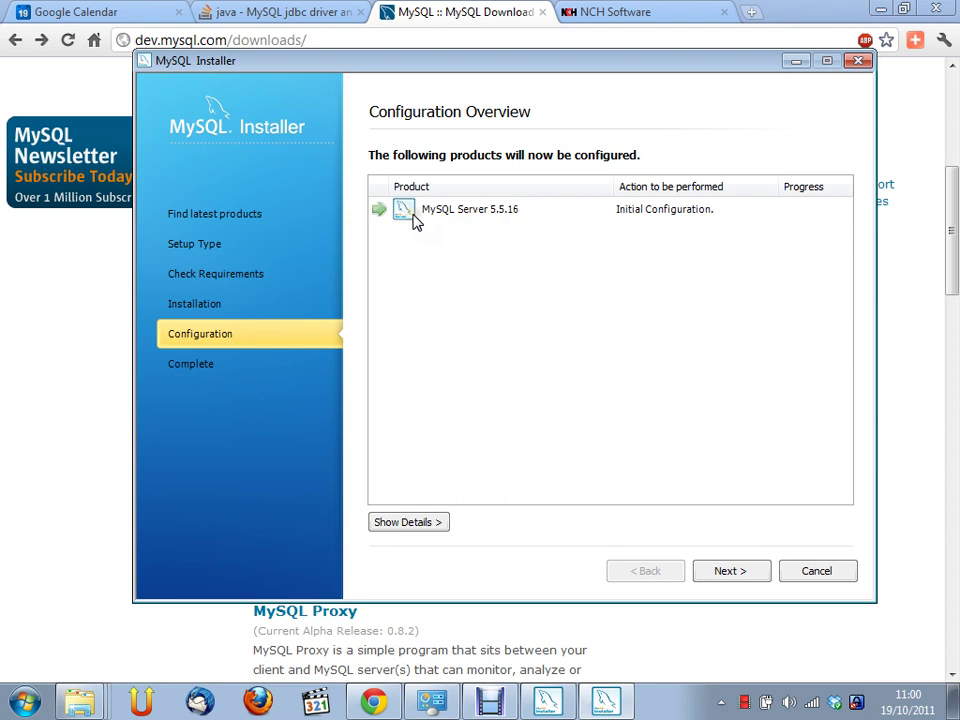
click(503, 256)
click(736, 569)
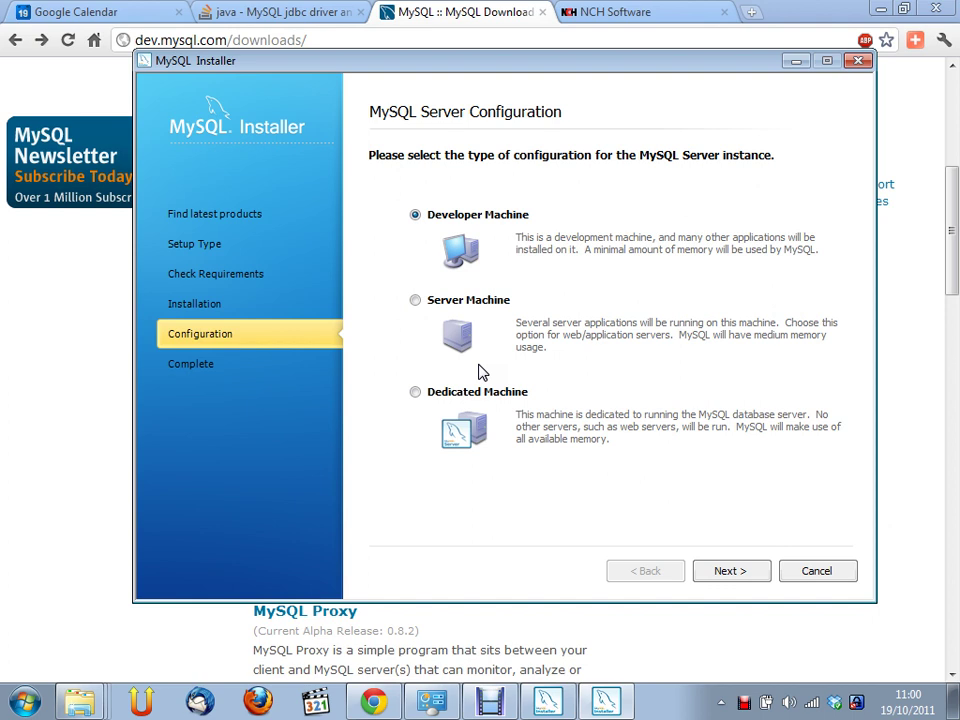
click(430, 306)
click(476, 392)
click(447, 221)
Keep port 3306 and service MySQL55, enter the current and new root passwords, and start configuration
click(730, 571)
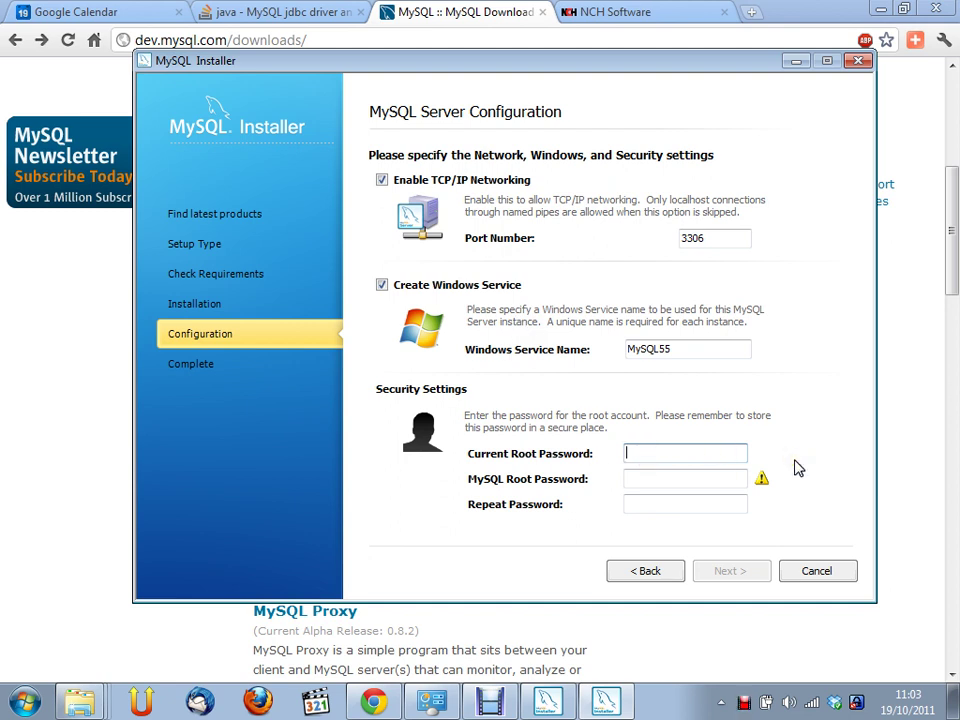
text(****)
key(BackSpace)
key(BackSpace)
key(BackSpace)
key(BackSpace)
text(****)
key(BackSpace)
key(BackSpace)
key(BackSpace)
key(BackSpace)
text(****)
key(Tab)
text(****)
key(Tab)
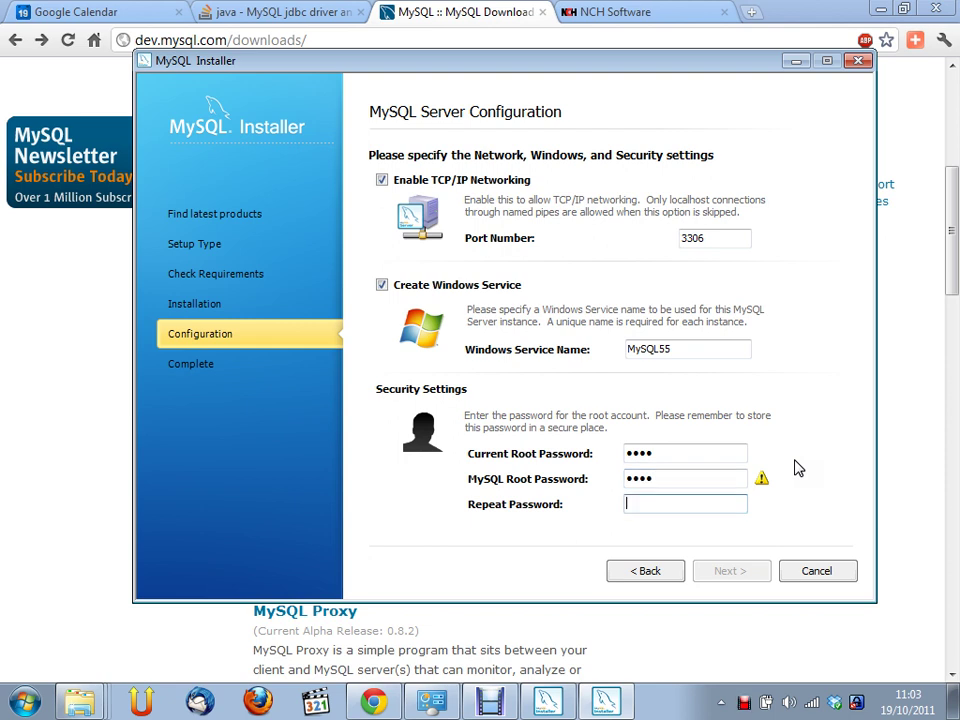
text(****)
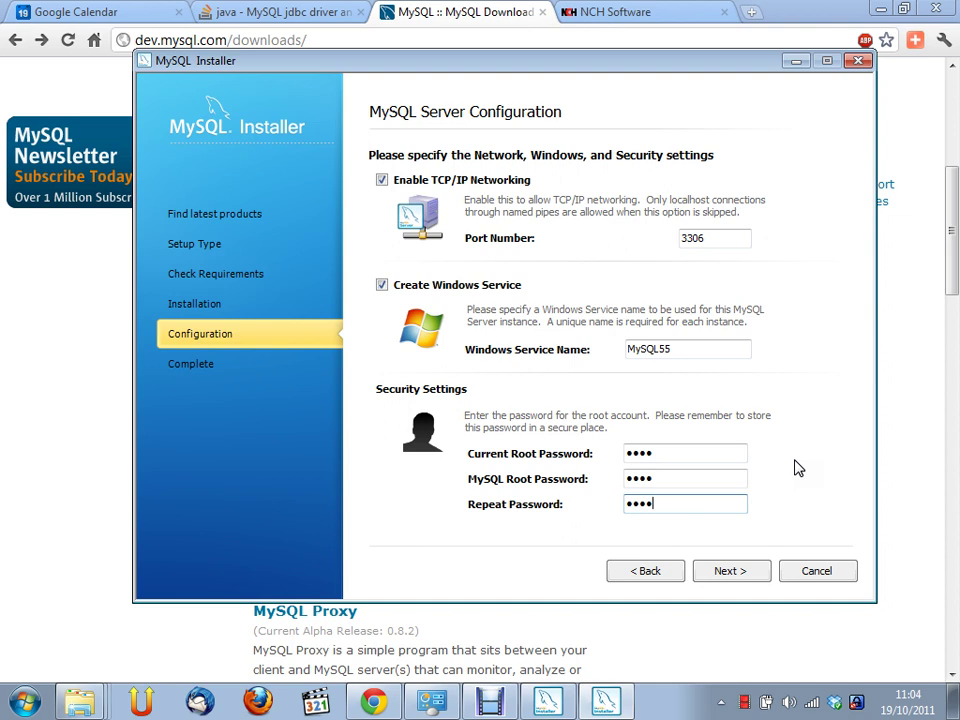
click(724, 574)
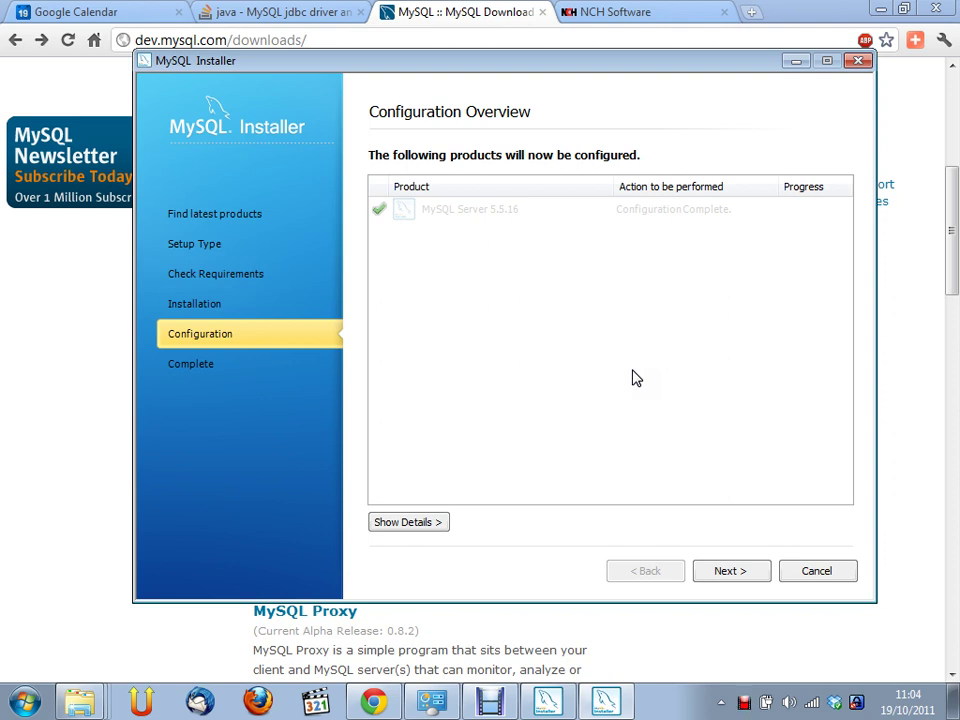
Complete setup with 'Start MySQL Workbench after Setup' unchecked and close the installer
click(730, 572)
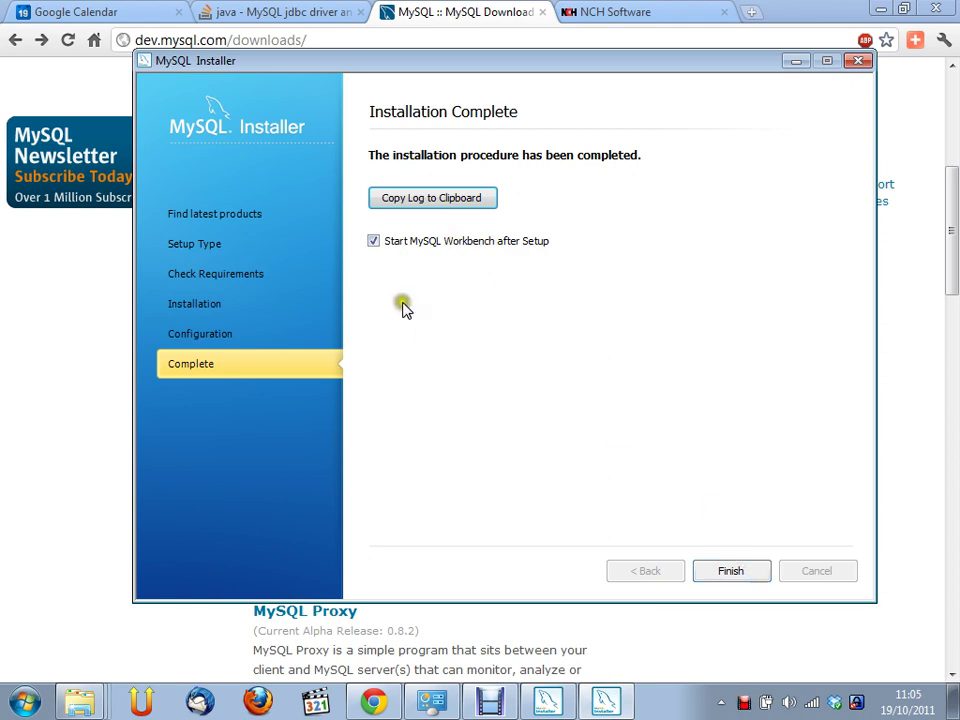
click(374, 242)
click(740, 570)
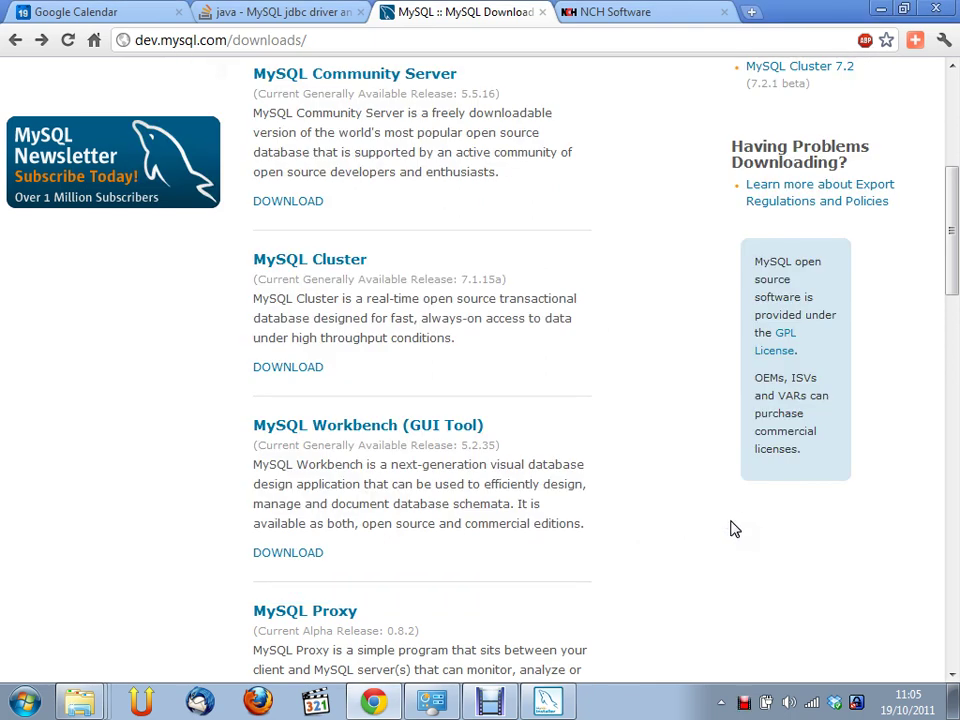
Restore down and minimize Chrome, then cancel the leftover Remove Products installer window
click(913, 10)
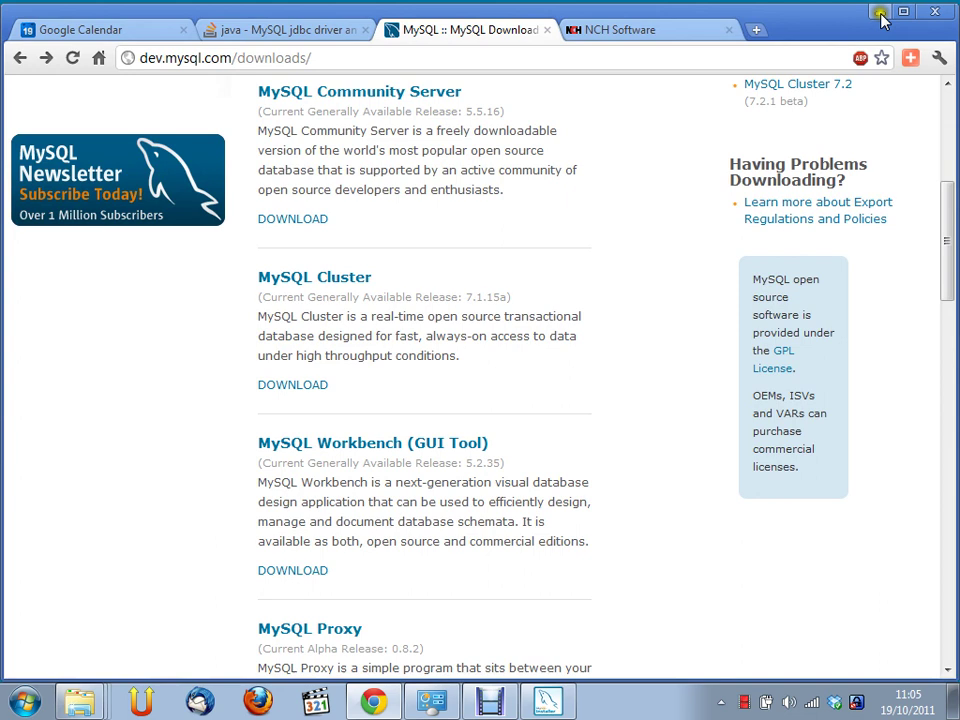
click(880, 13)
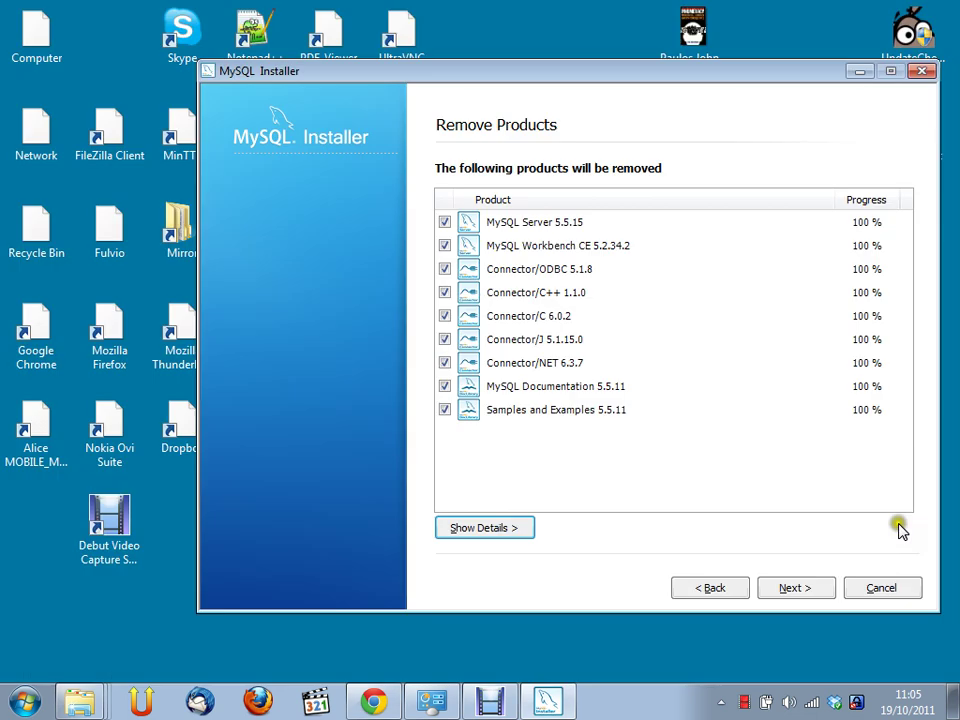
click(888, 590)
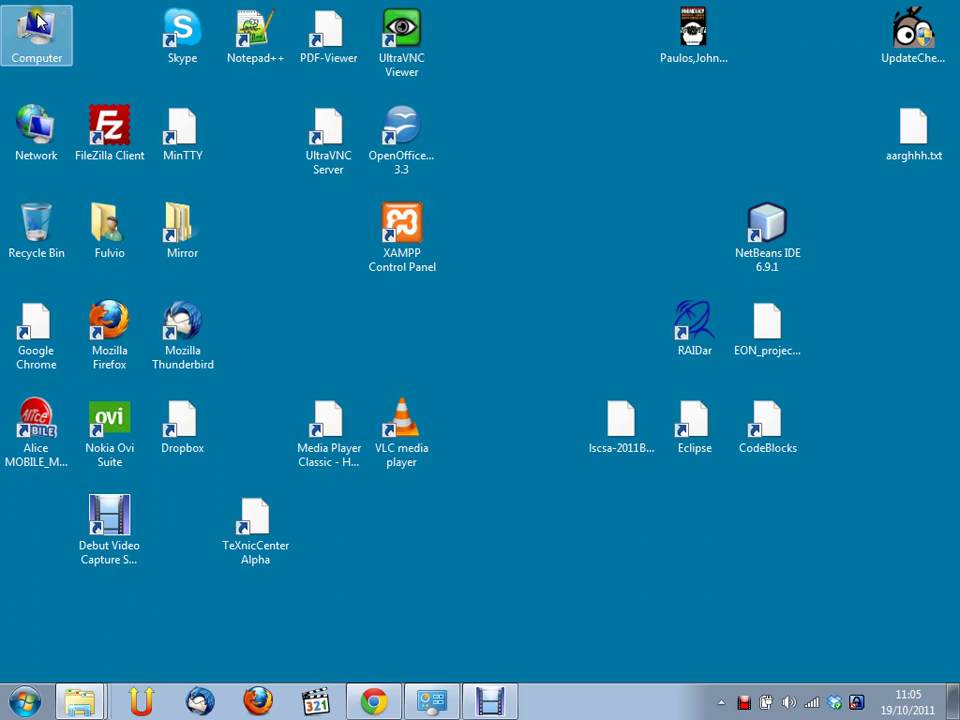
Launch Computer Management through Manage in the Computer icon's context menu
right_click(35, 19)
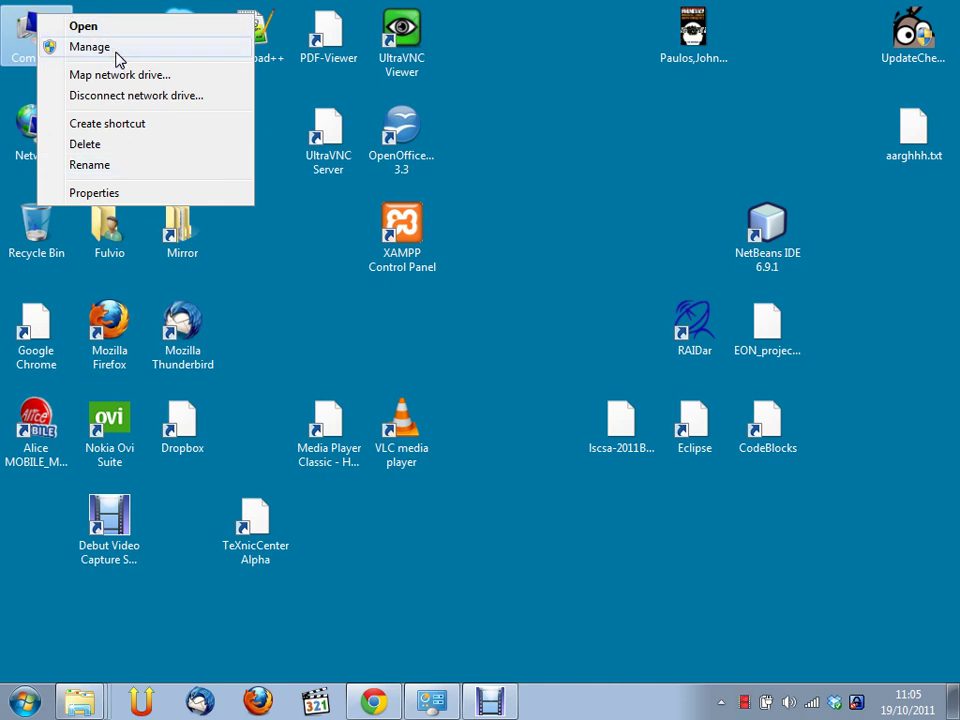
click(117, 60)
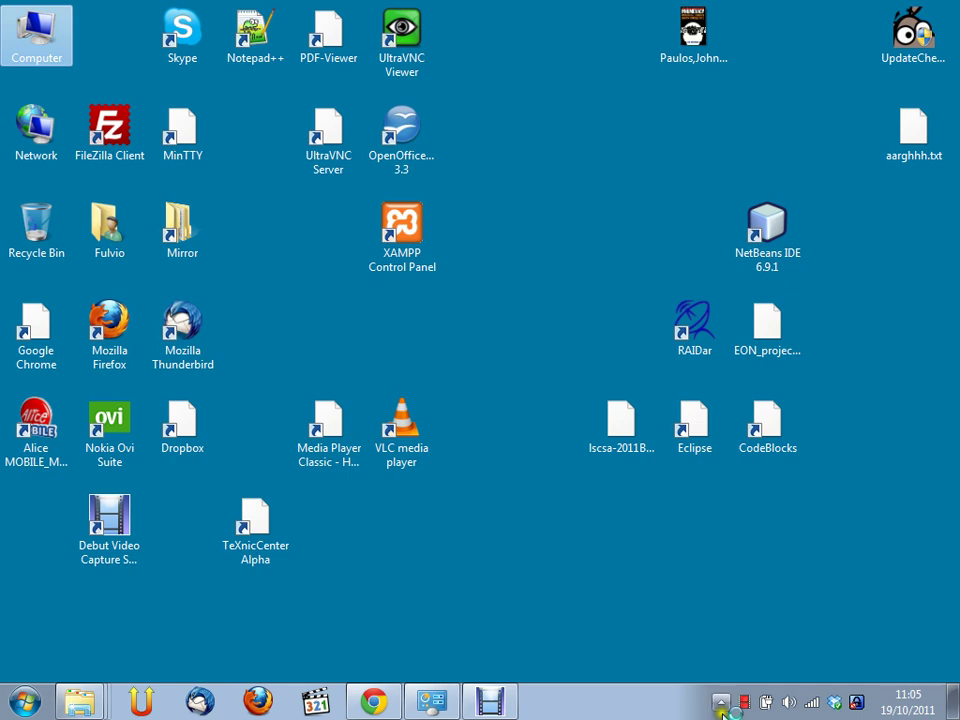
double_click(62, 38)
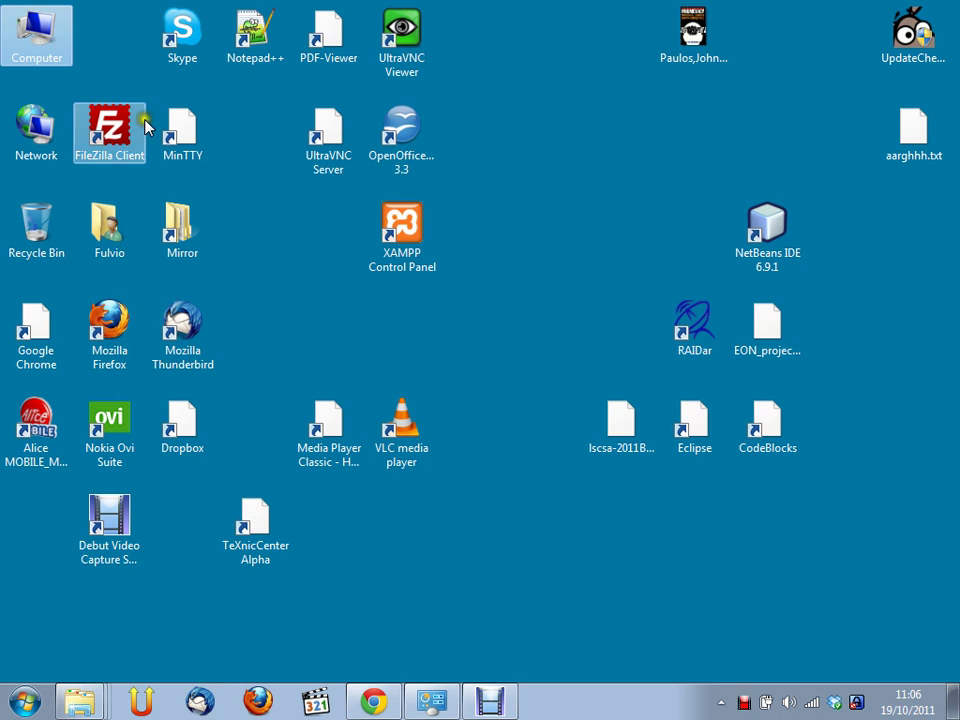
right_click(48, 49)
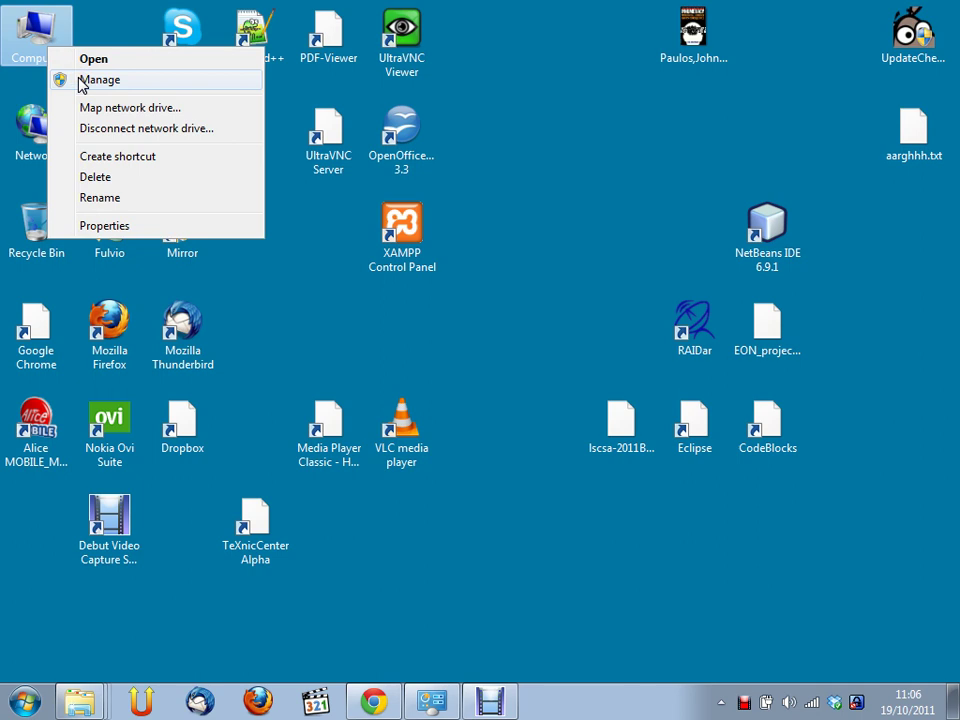
click(82, 80)
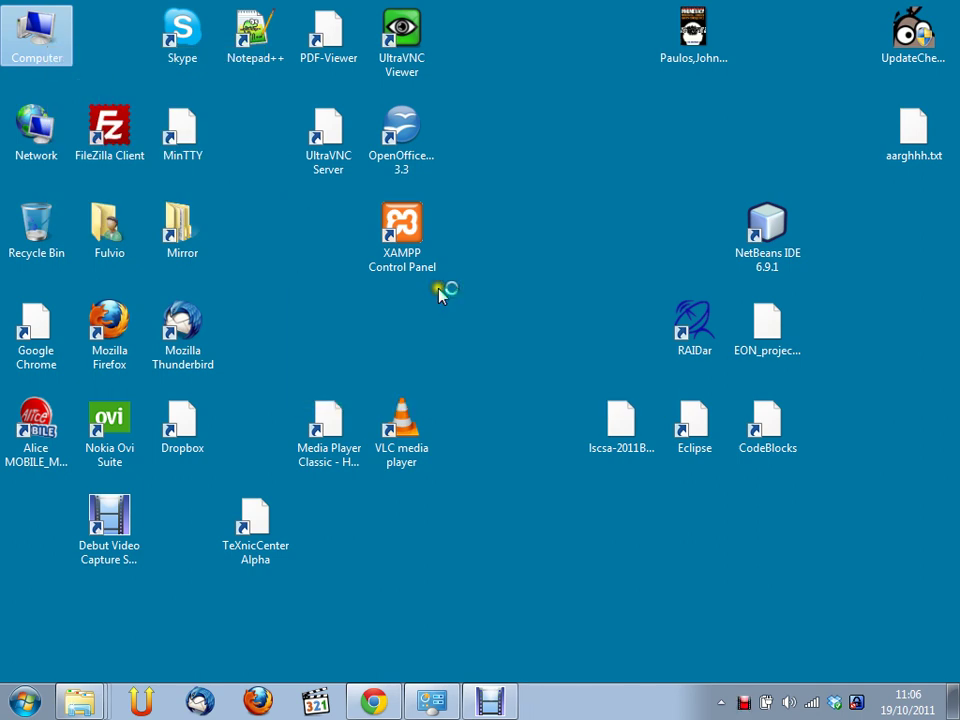
Search the Start menu for services.msc and launch it
click(30, 704)
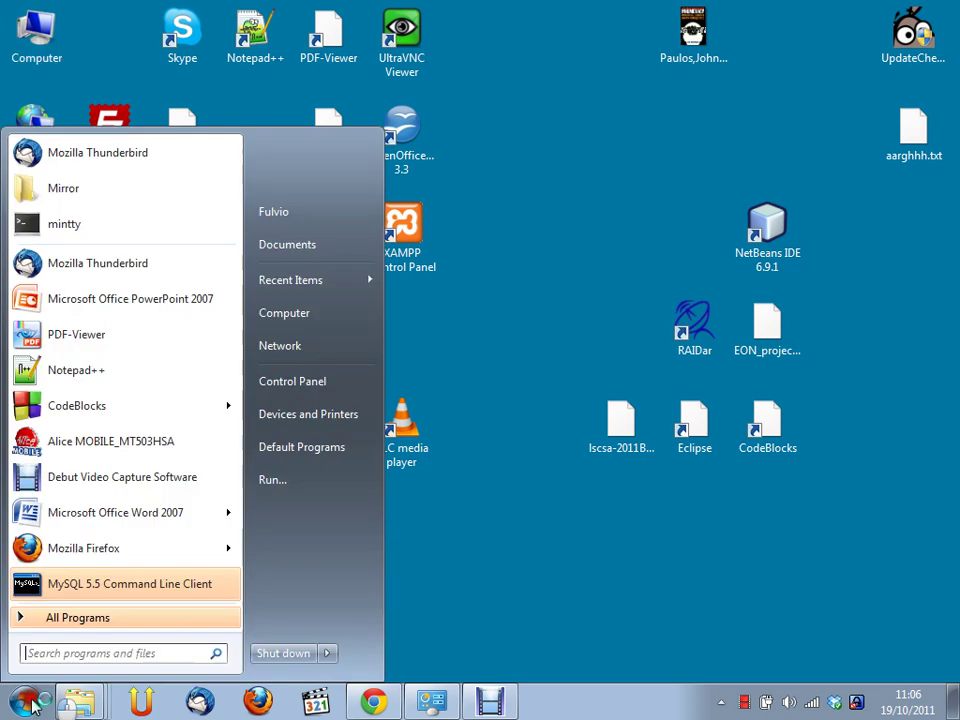
click(42, 650)
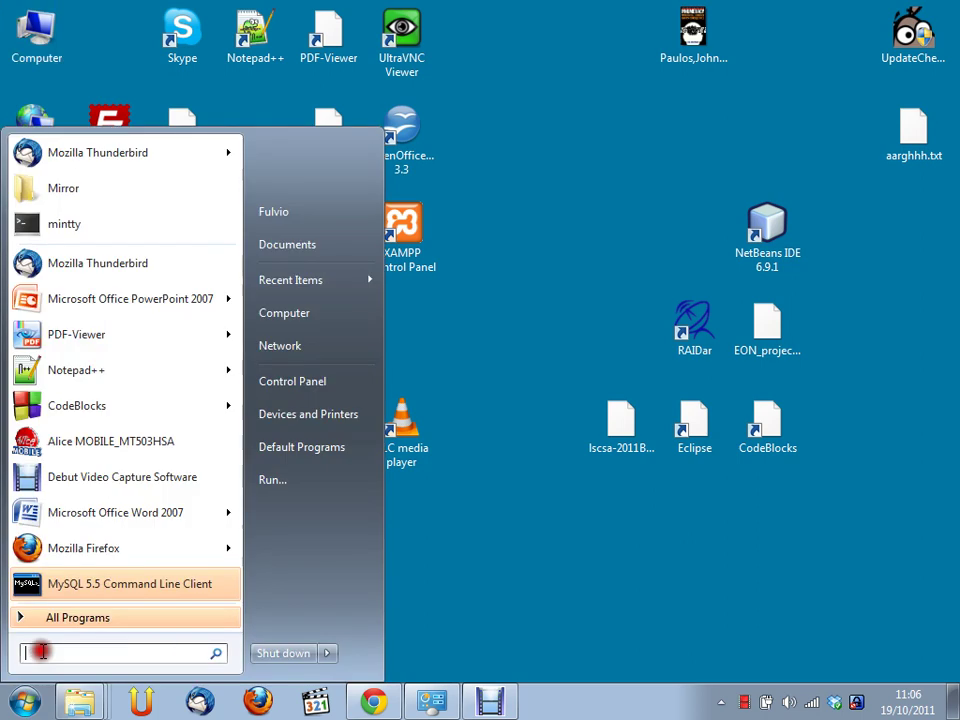
text(s)
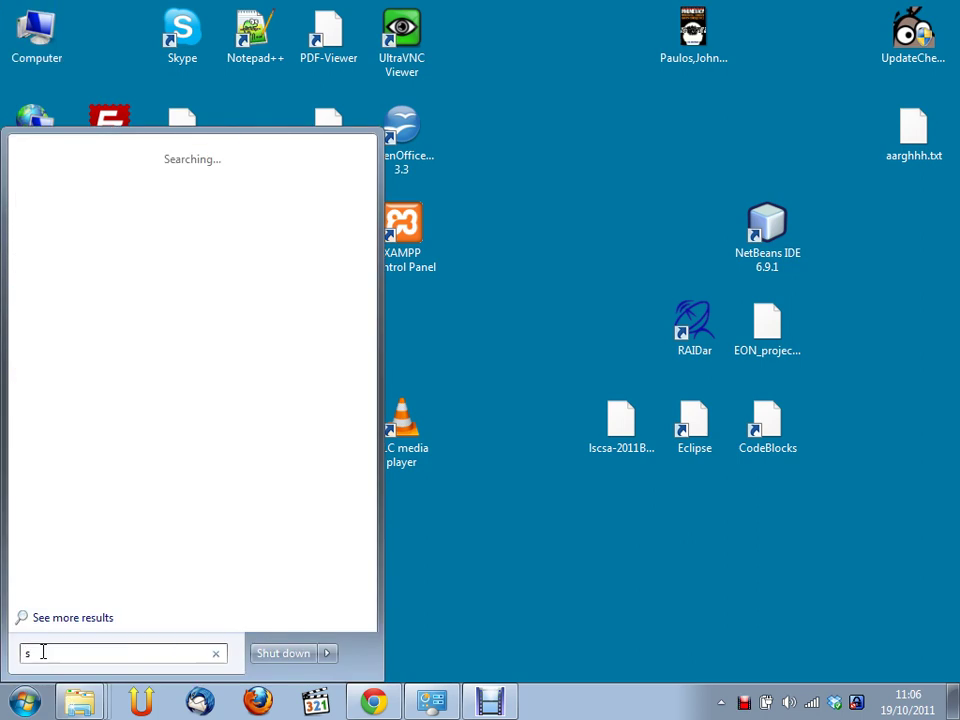
text(er)
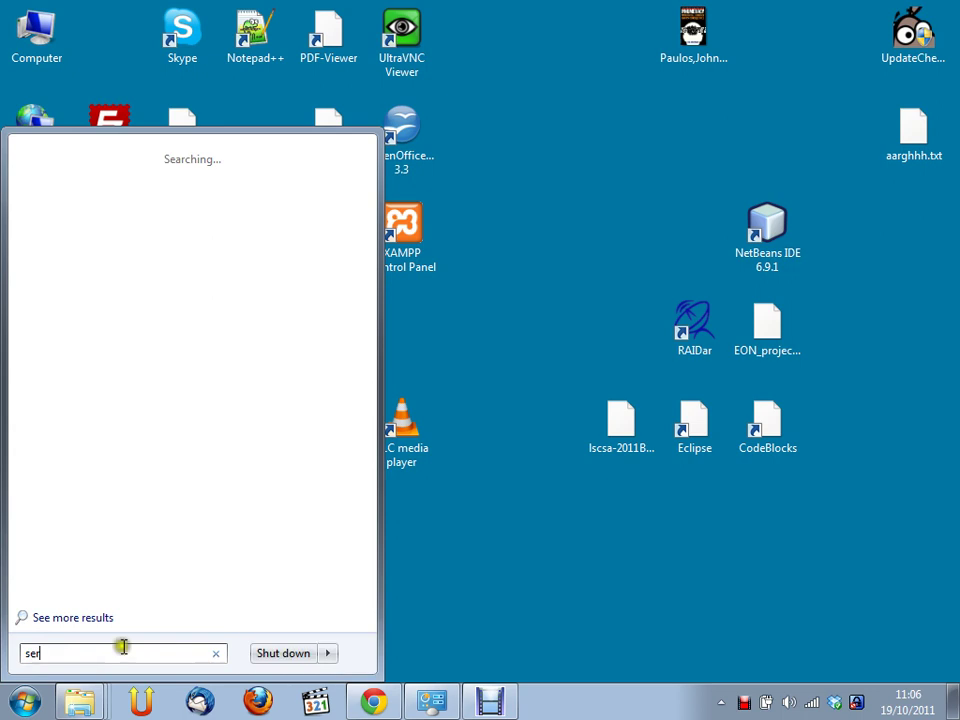
text(vices.)
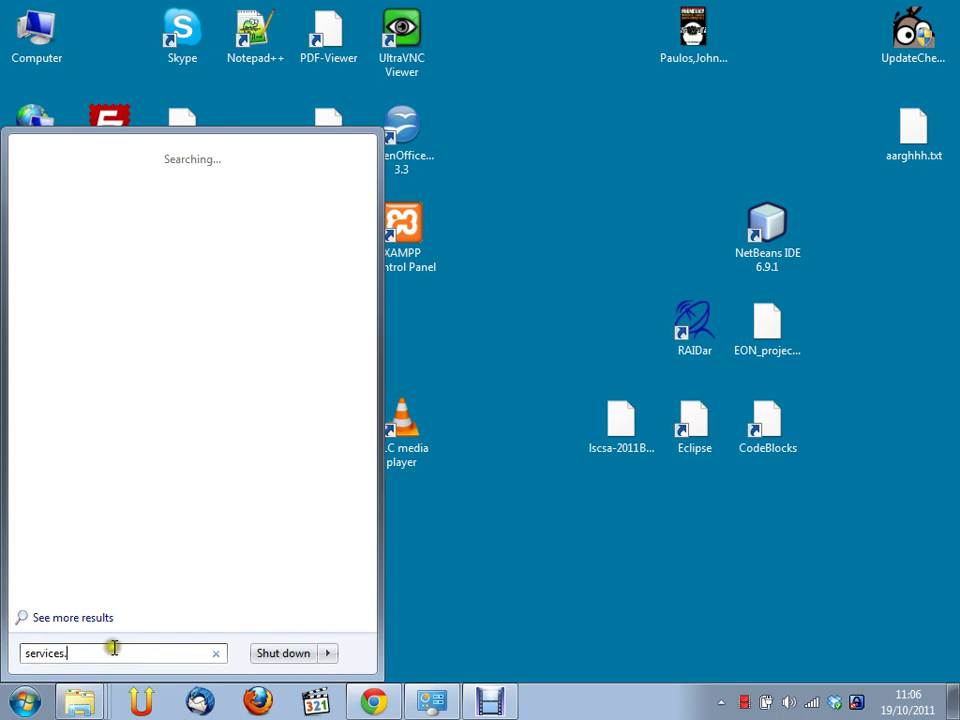
text(msc)
click(208, 279)
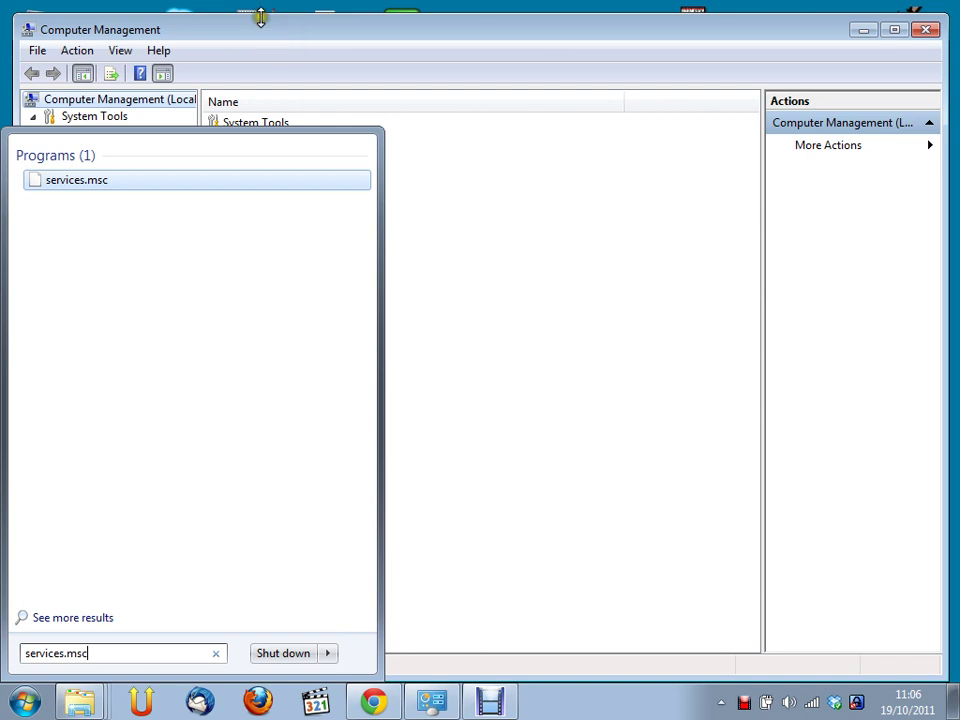
key(Return)
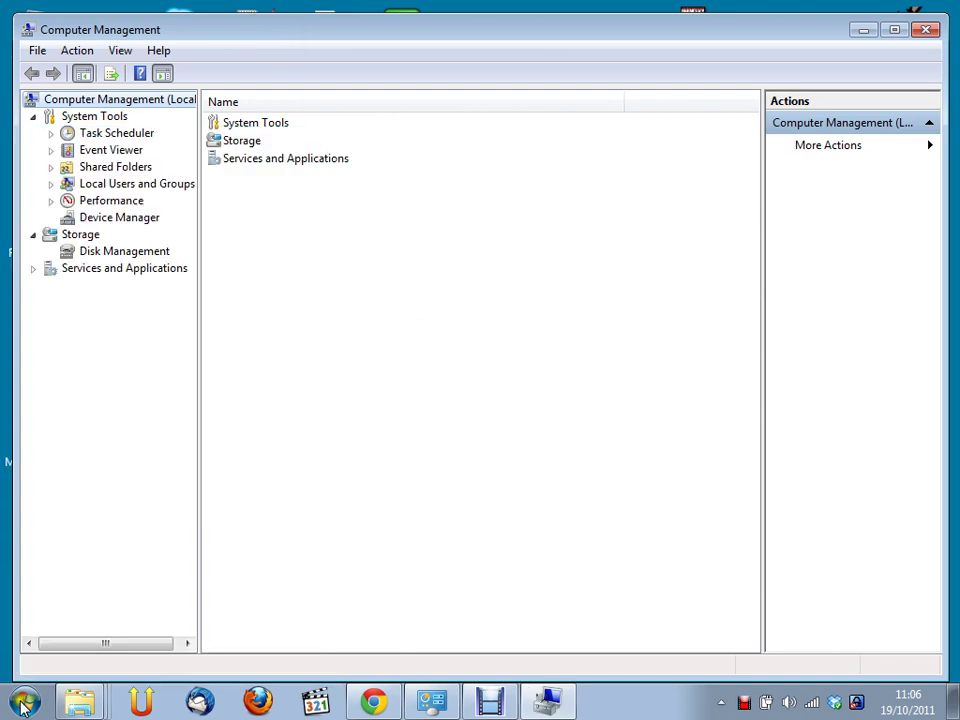
Expand Services and Applications in Computer Management and open the Services list
double_click(252, 163)
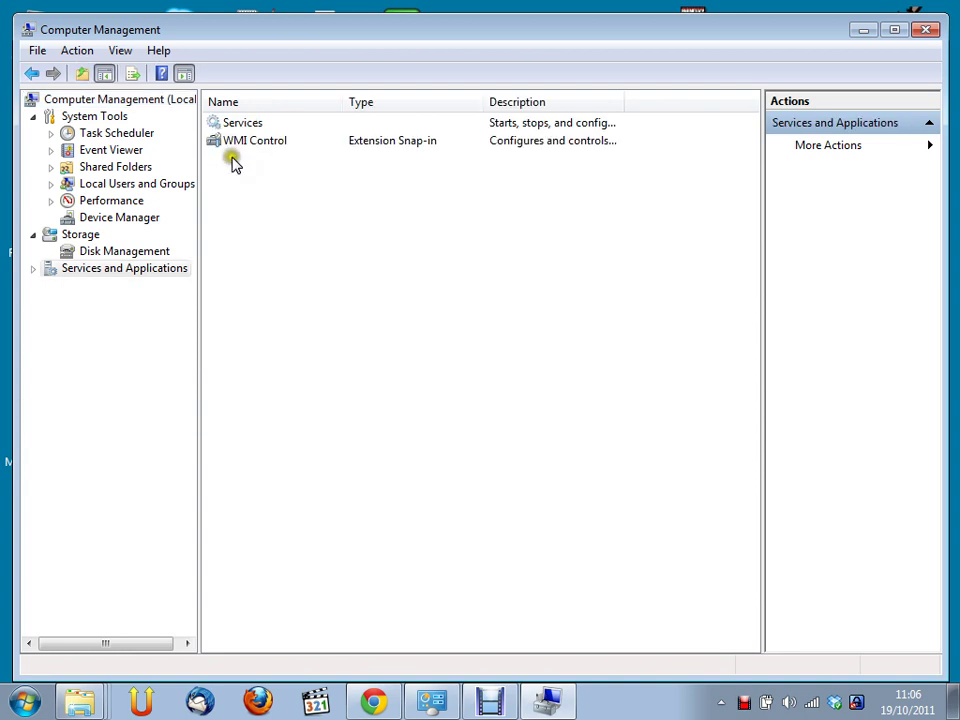
click(95, 116)
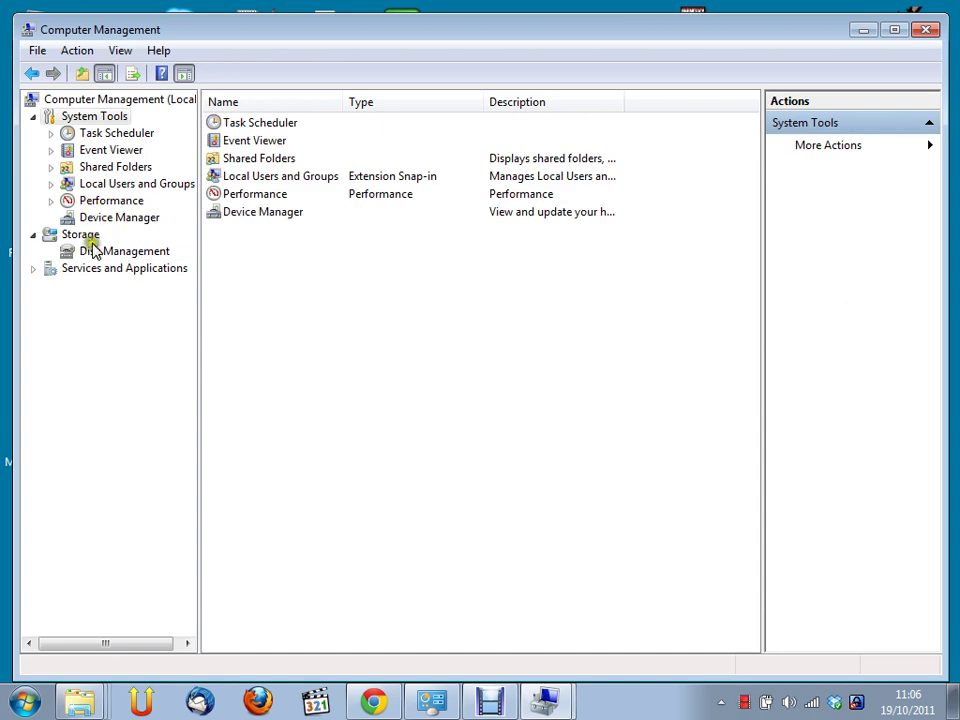
click(89, 270)
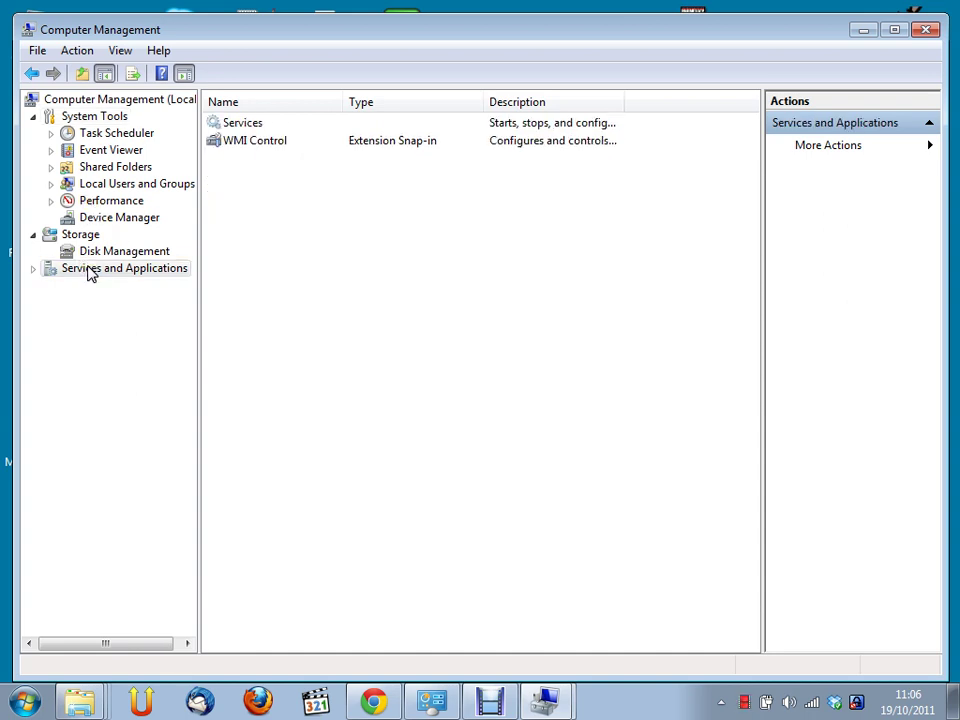
double_click(242, 123)
double_click(243, 122)
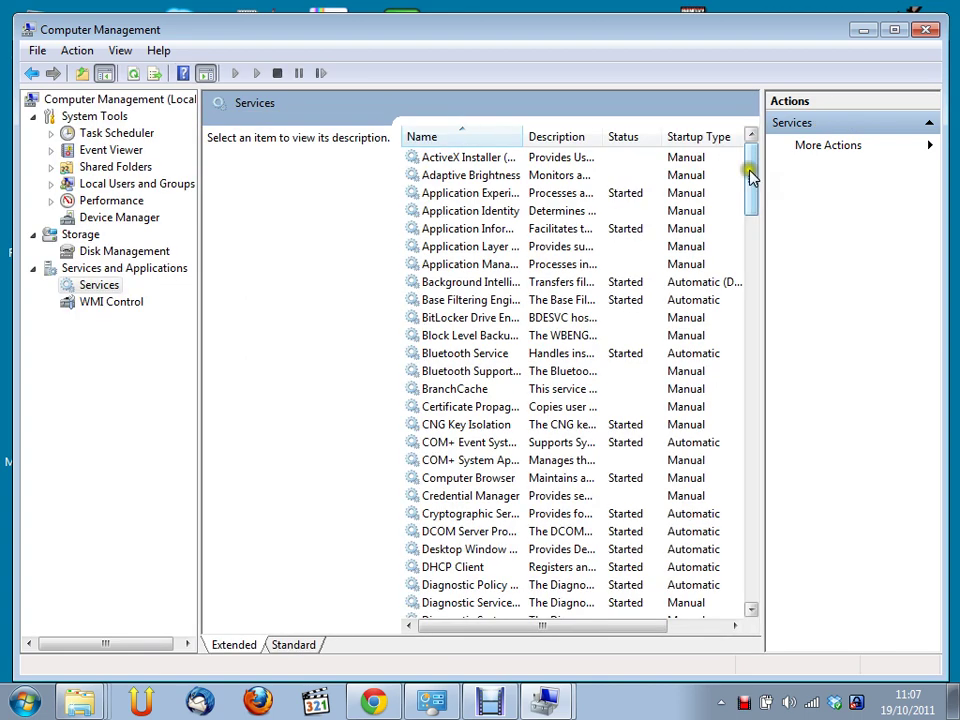
Scroll the Services list and select MySQL55, which is Started with Automatic startup
drag(751, 176, 657, 197)
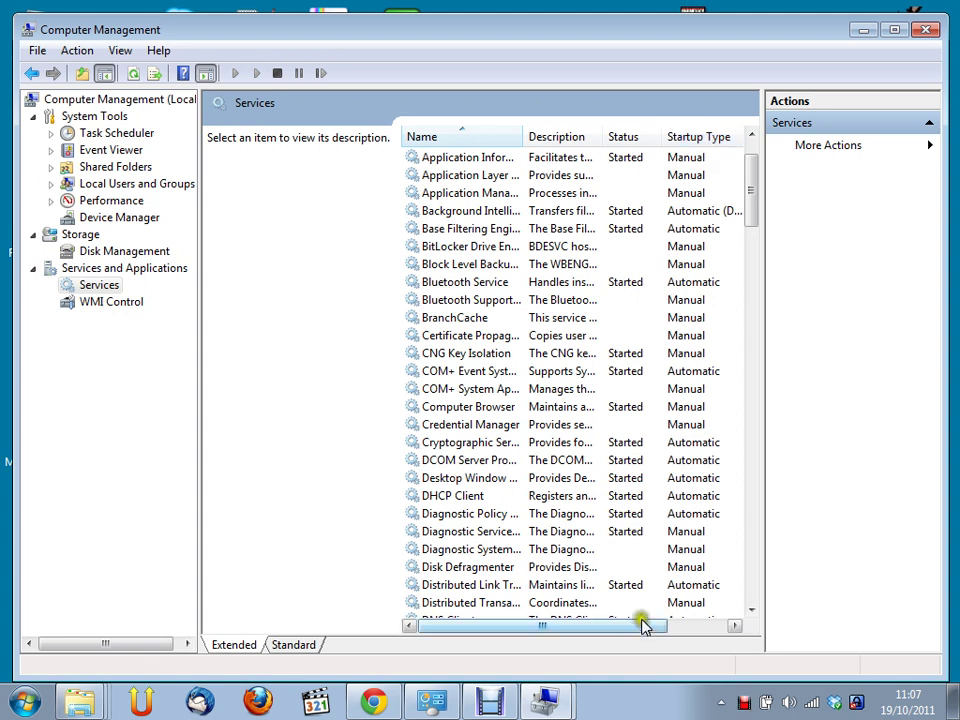
drag(645, 632, 707, 628)
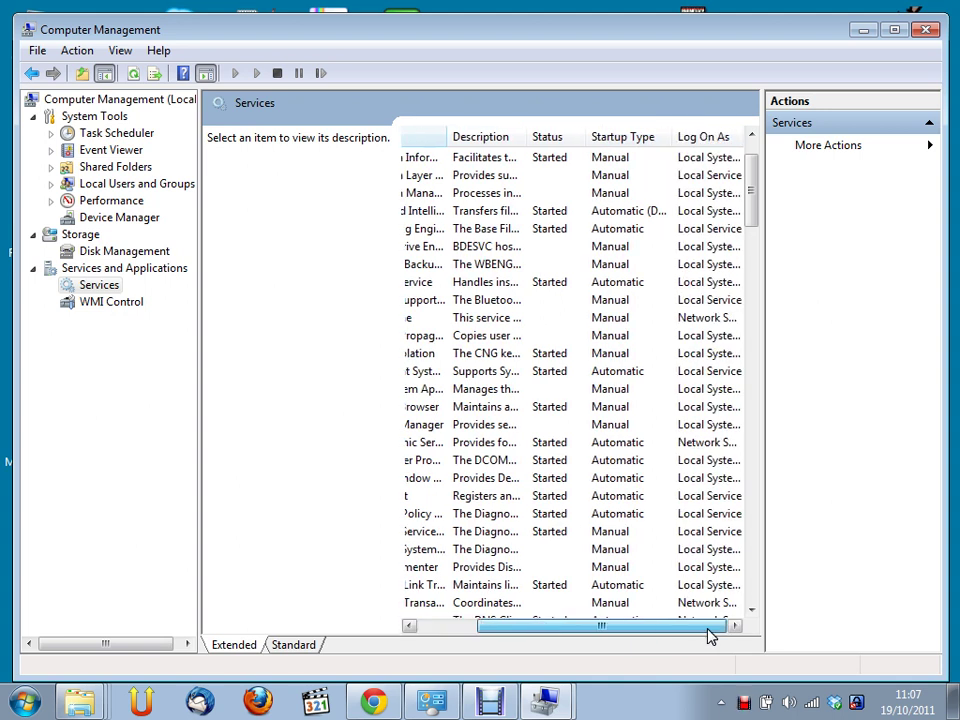
drag(623, 632, 521, 615)
scroll(471, 298, down, 10)
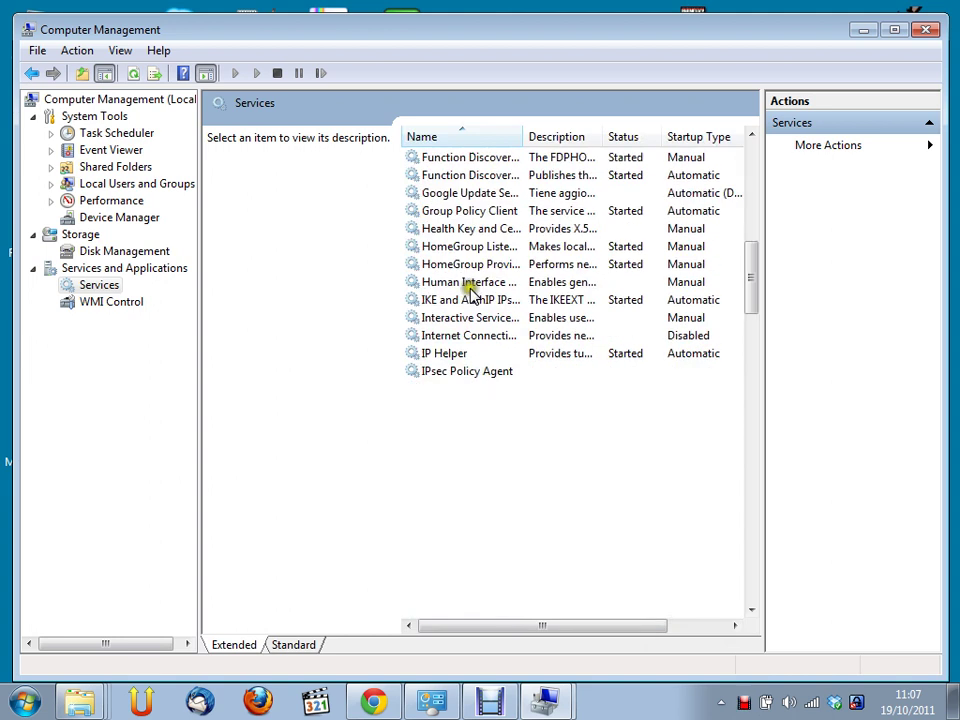
scroll(469, 284, down, 5)
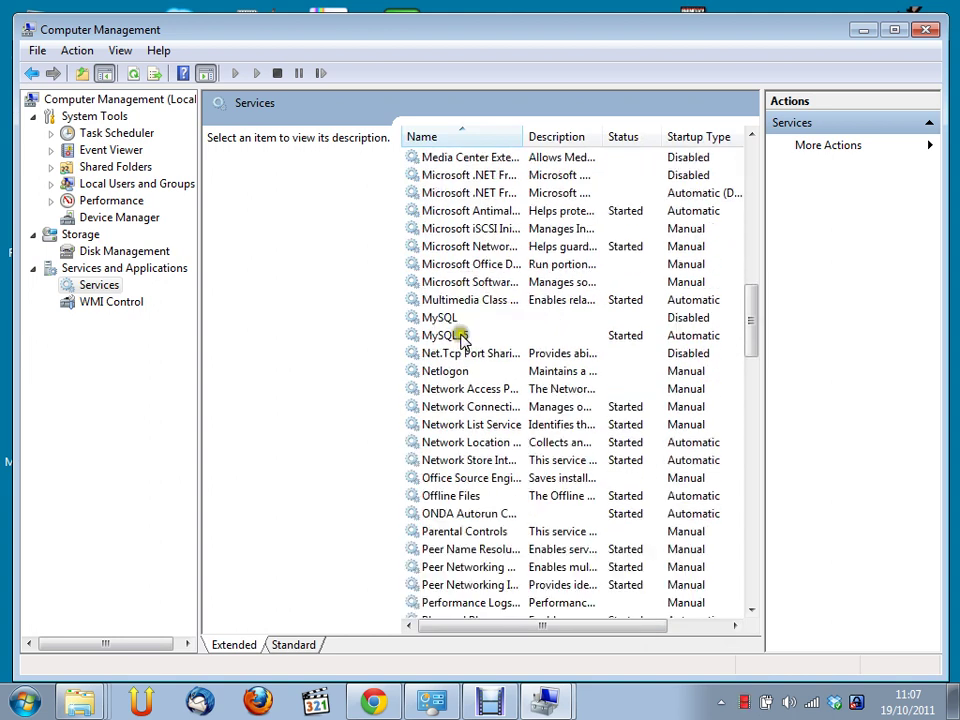
click(455, 336)
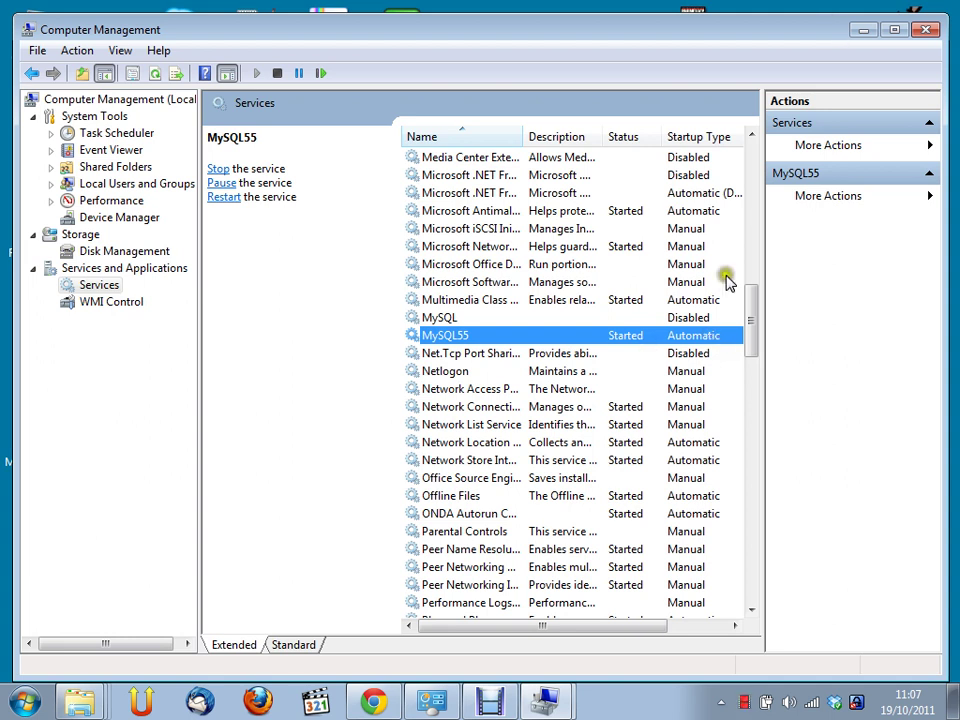
Change the MySQL55 service's startup type from Automatic to Manual in its Properties
right_click(697, 336)
click(740, 488)
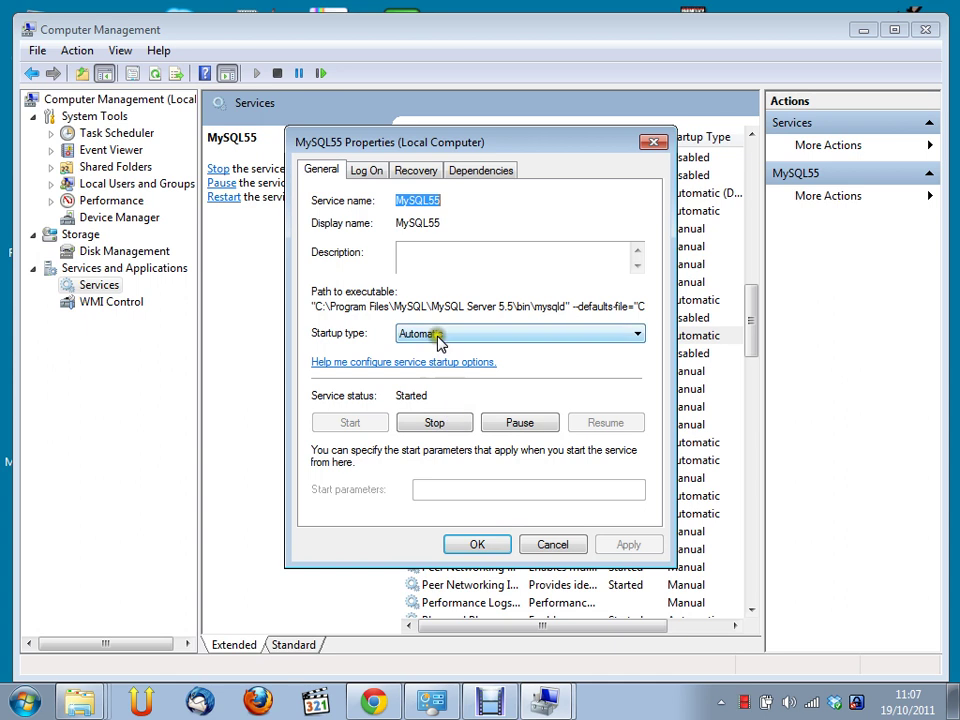
click(437, 336)
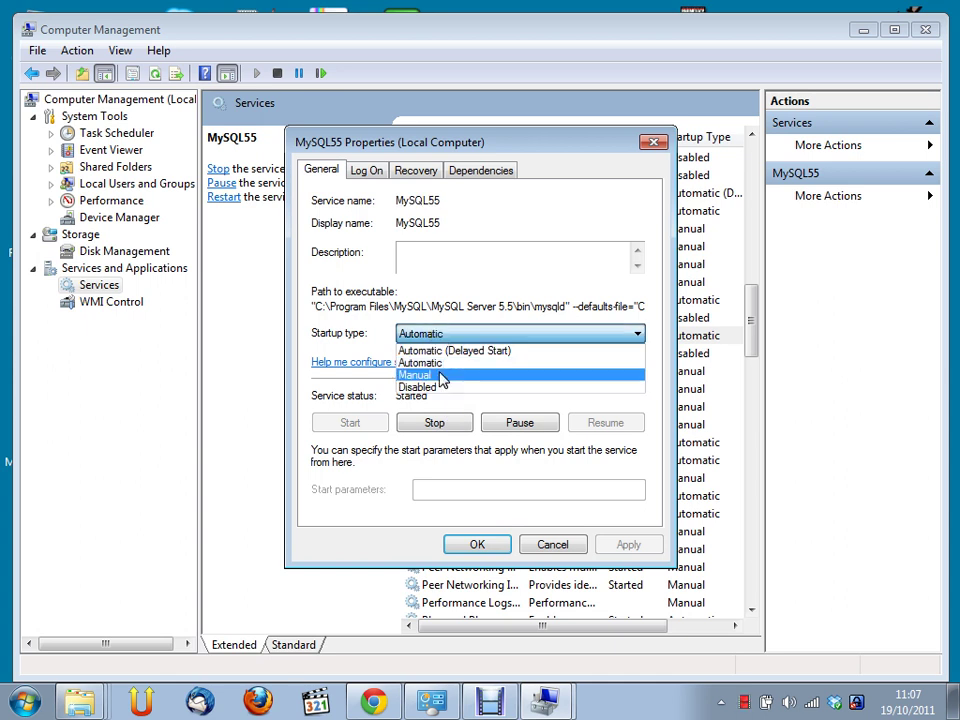
click(441, 376)
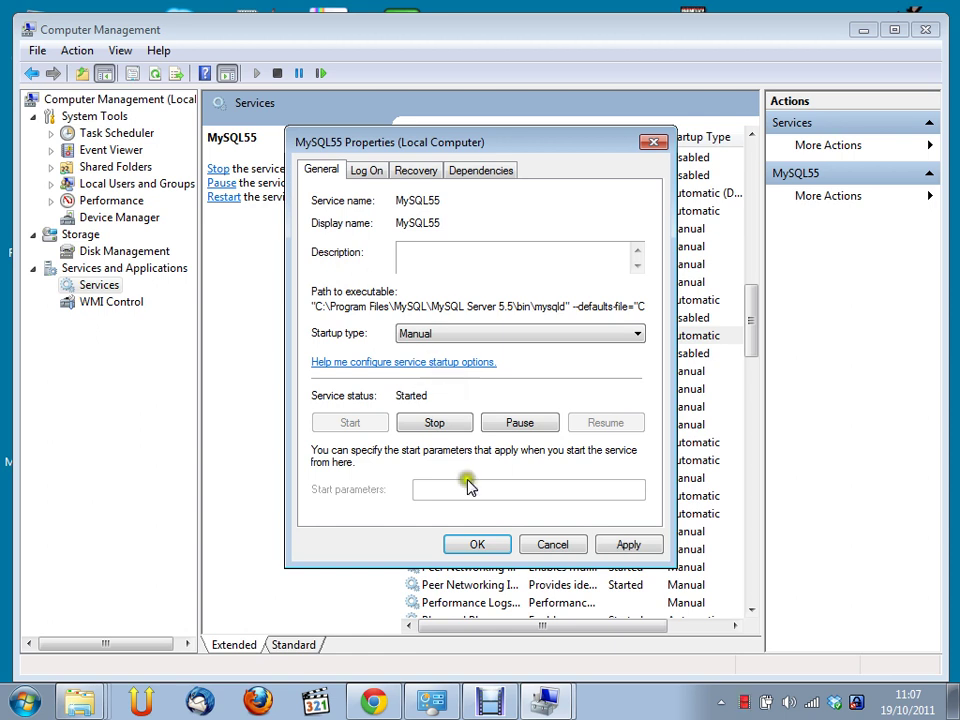
click(483, 545)
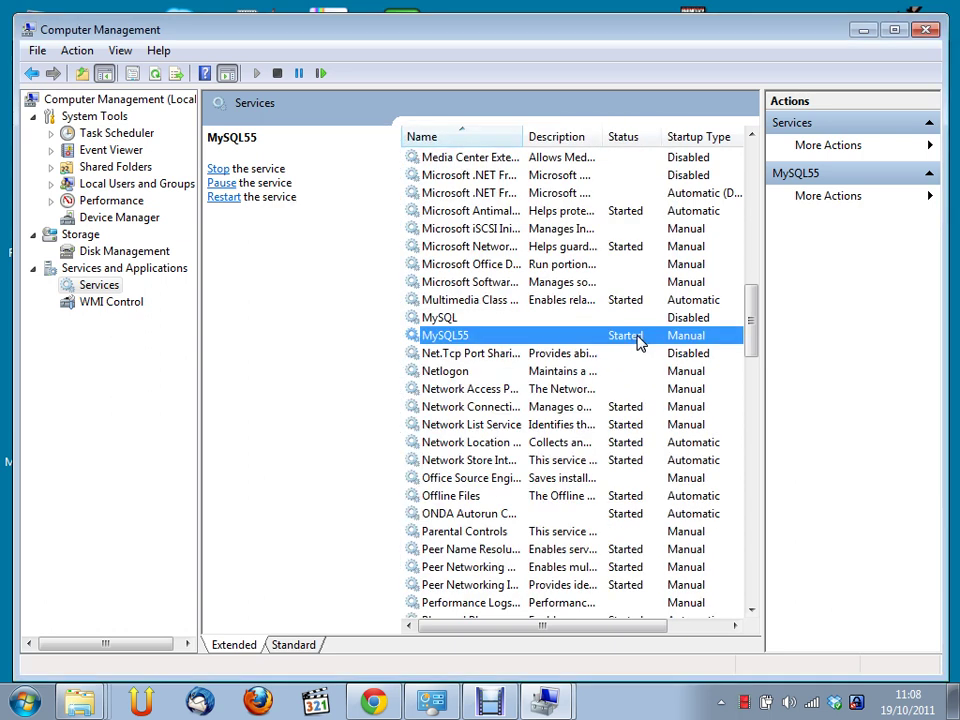
Stop the running MySQL55 service and check its actions, leaving it stopped
right_click(637, 342)
click(668, 370)
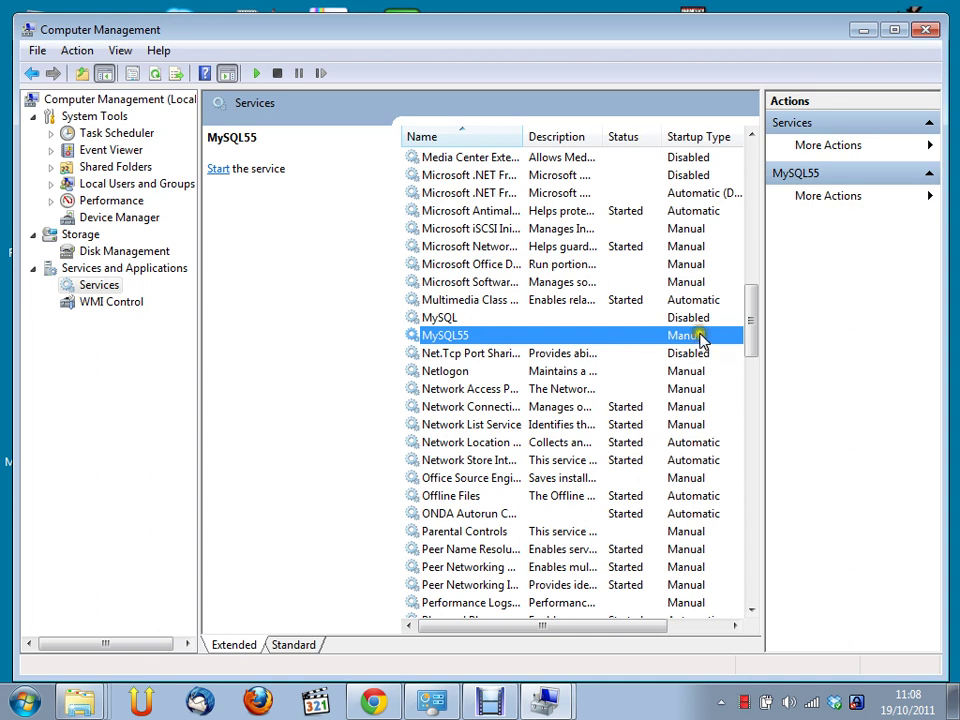
click(649, 343)
click(497, 340)
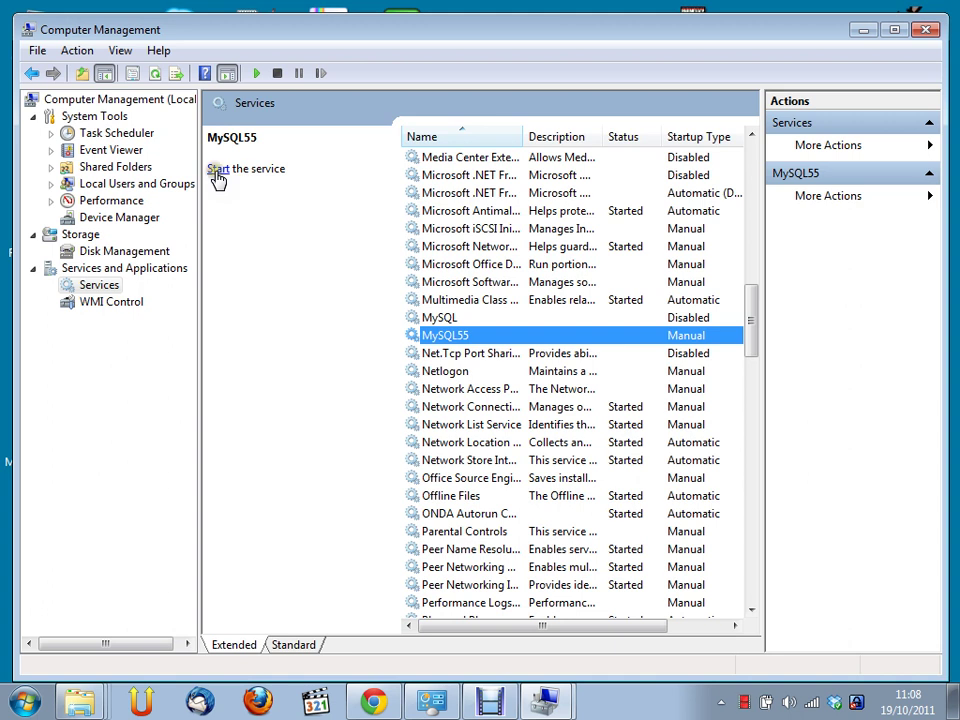
right_click(490, 340)
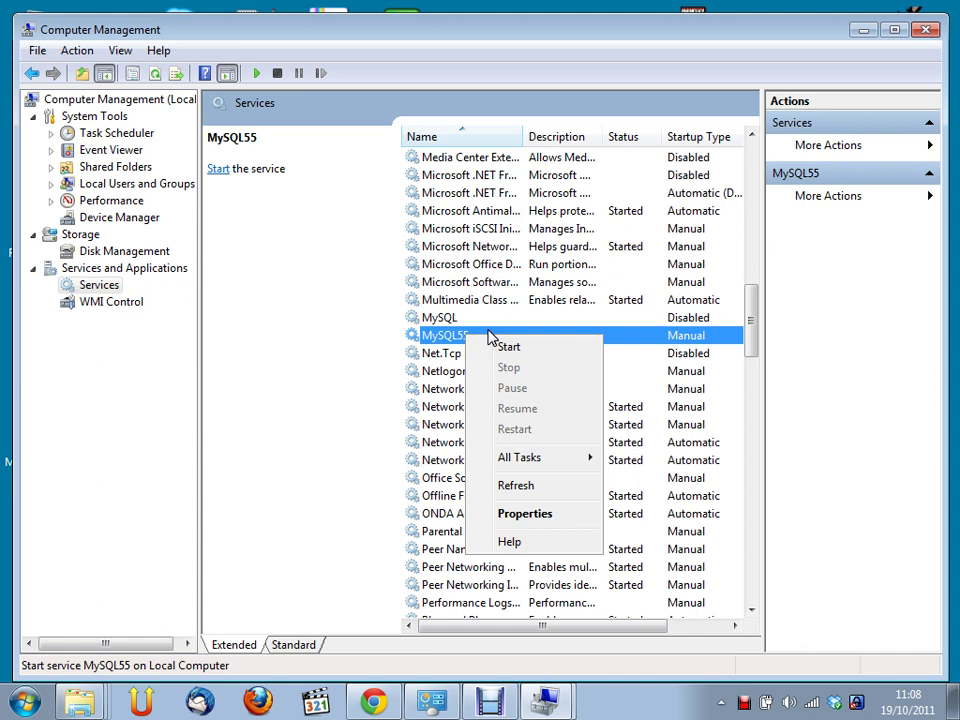
click(444, 337)
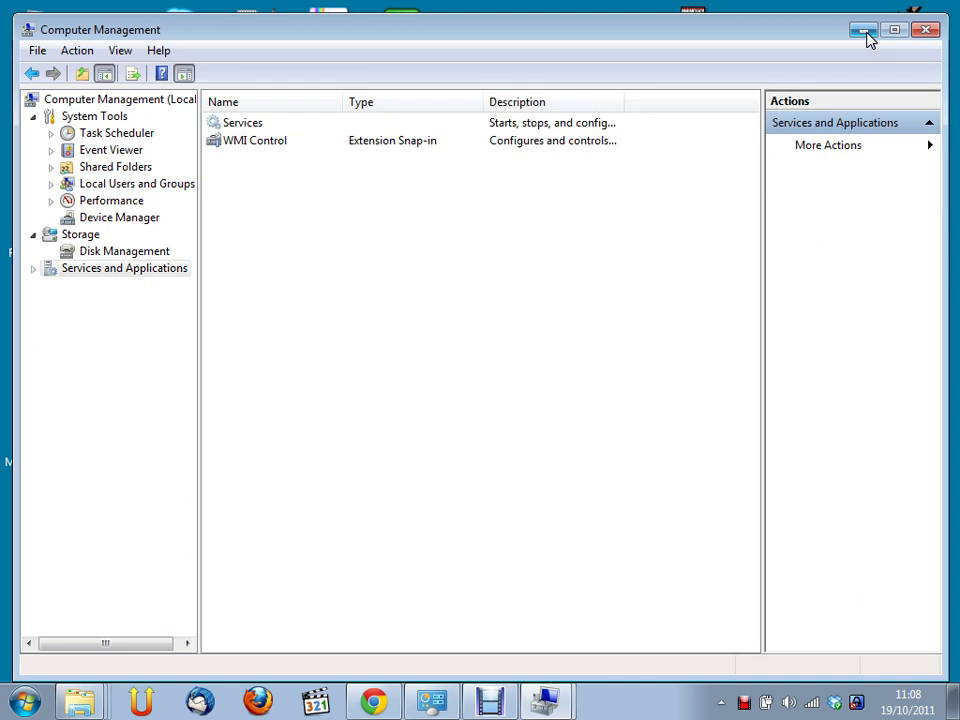
Minimize Computer Management and launch MySQL Workbench 5.2 CE from a Start search for 'mysql work'
click(866, 34)
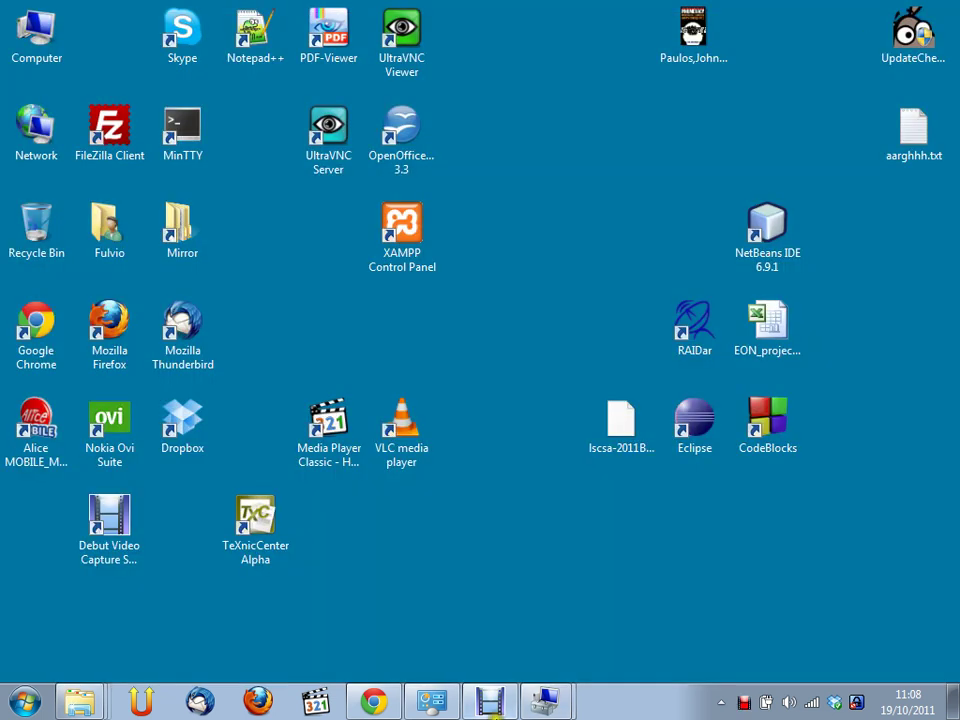
click(27, 702)
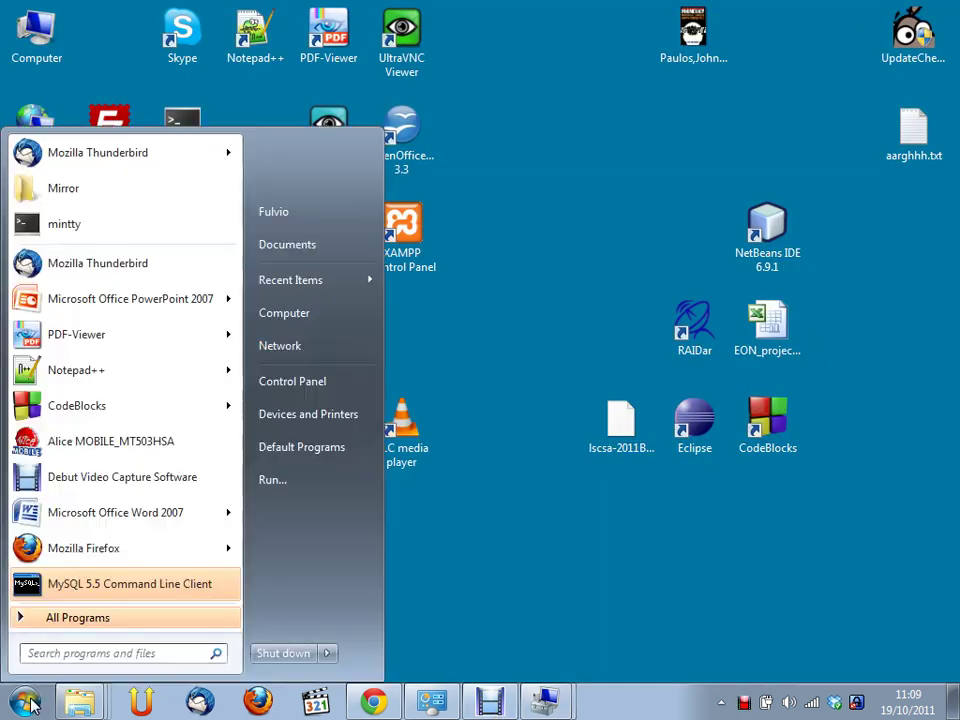
text(m)
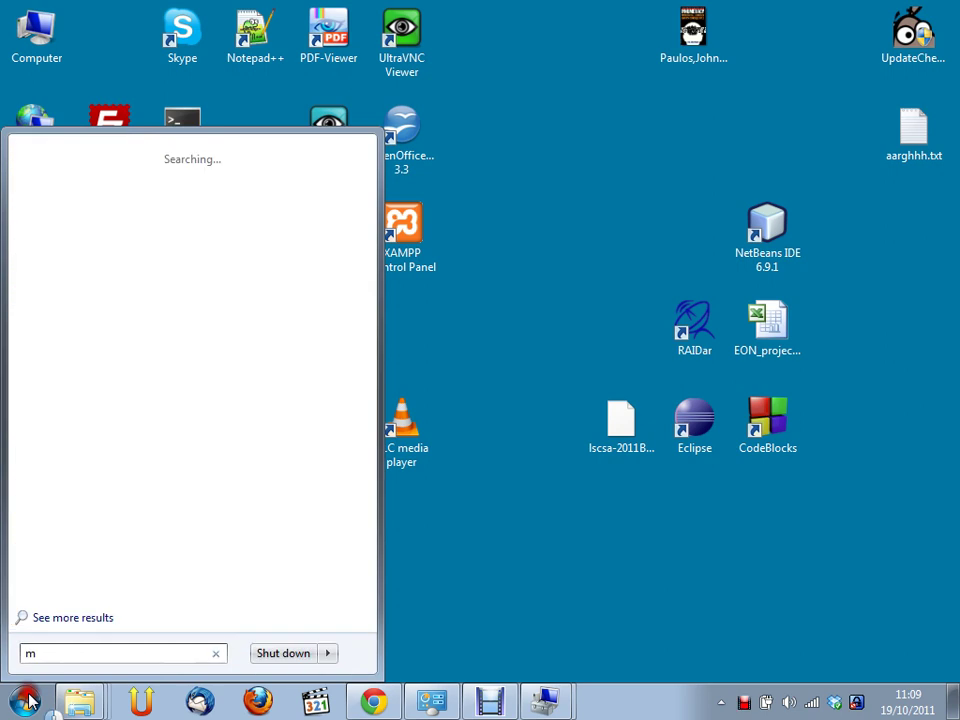
text(ysql work)
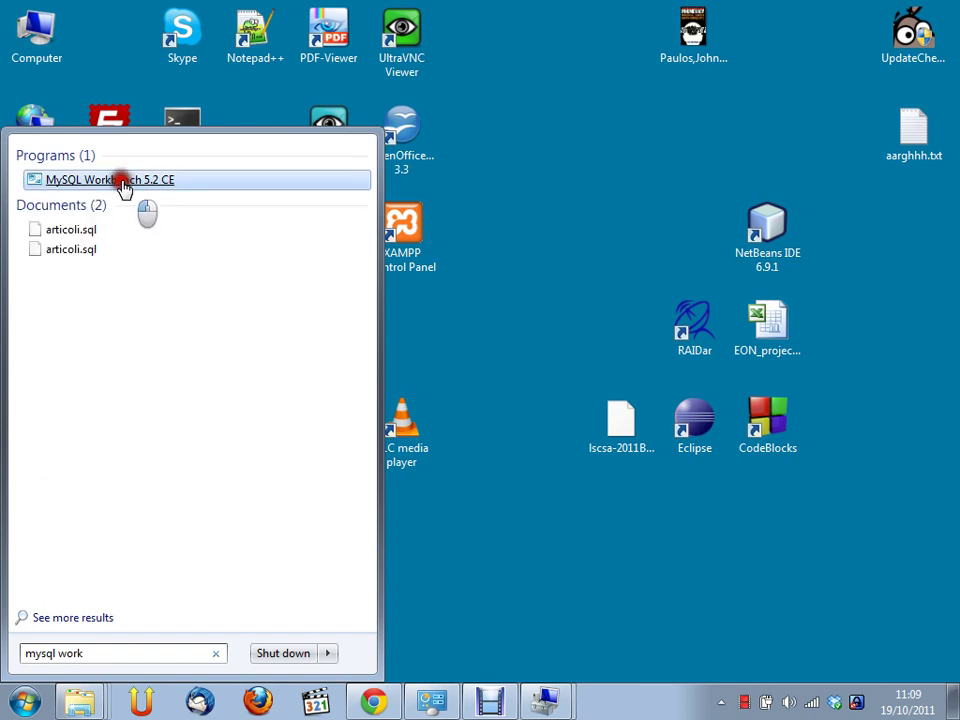
click(122, 182)
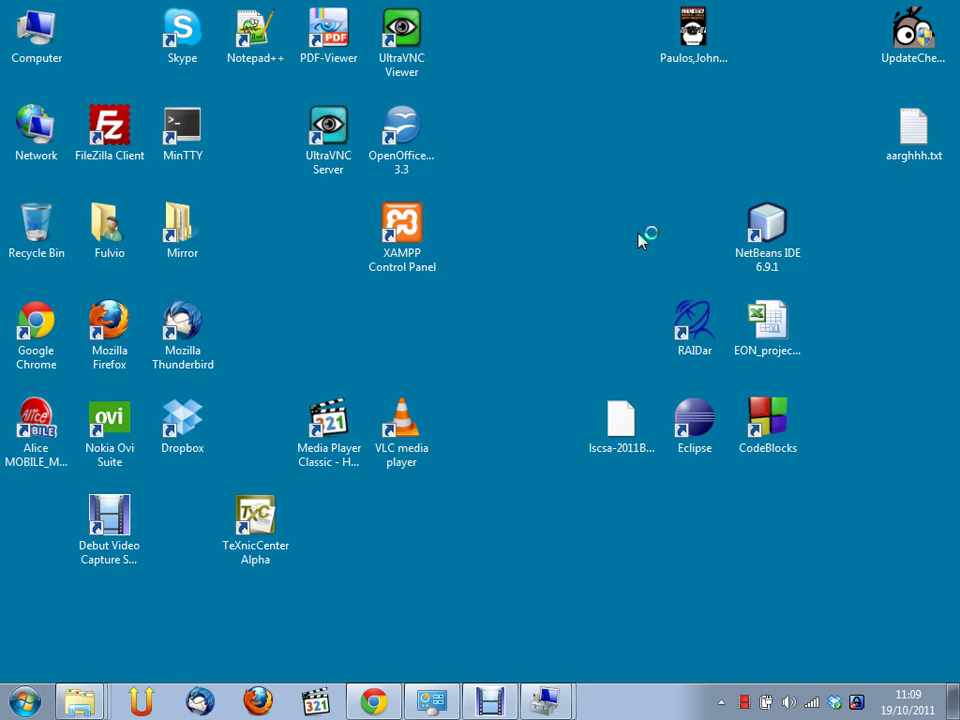
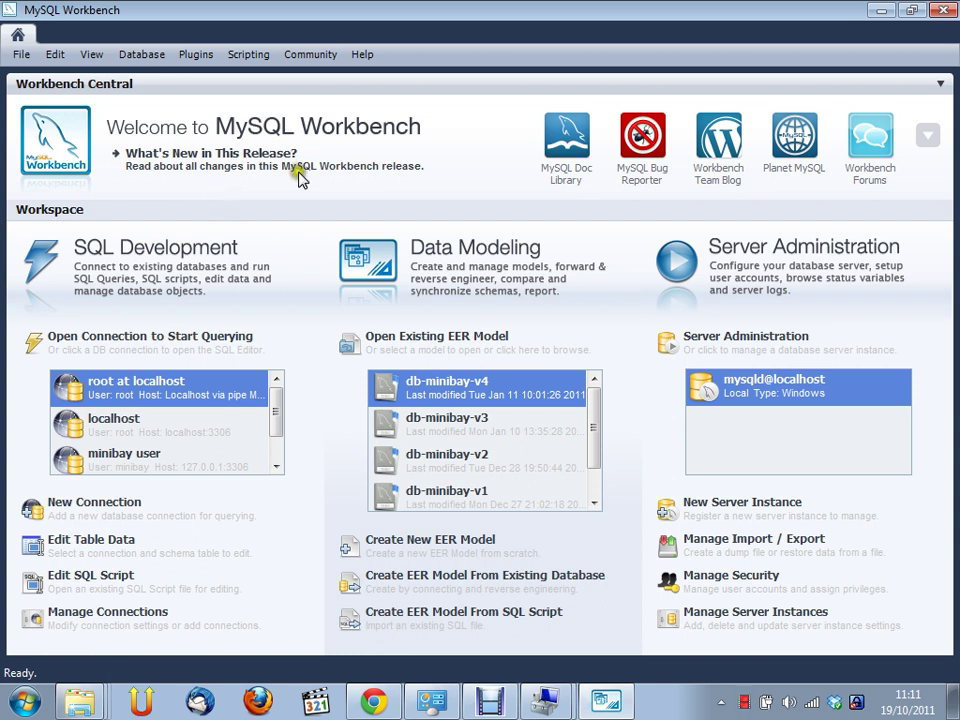
Start a new server instance profile with localhost as the host
click(760, 338)
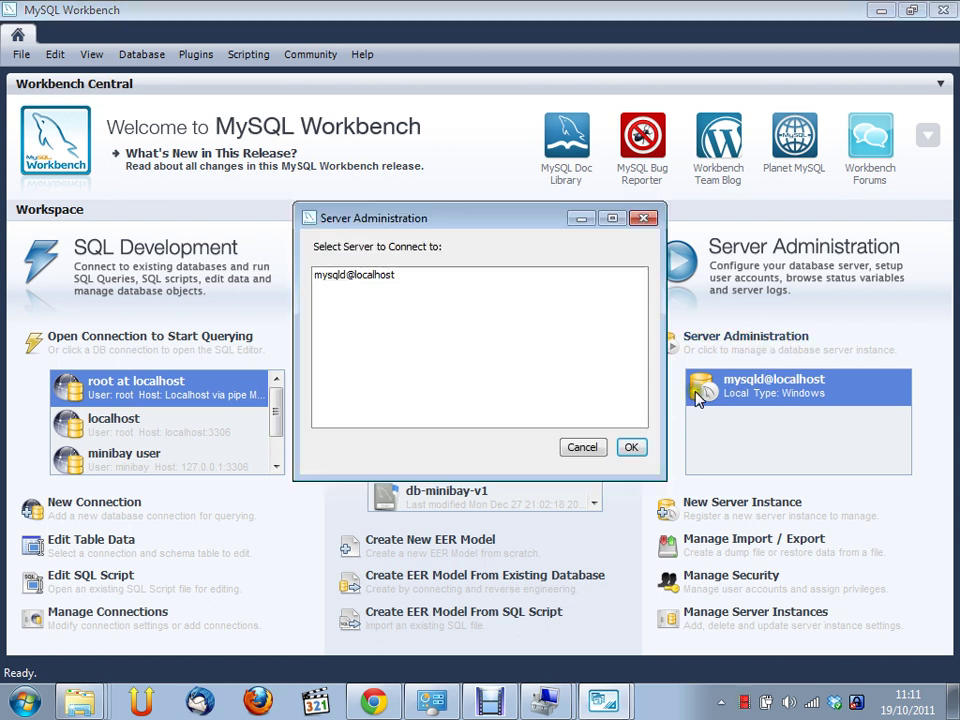
click(598, 448)
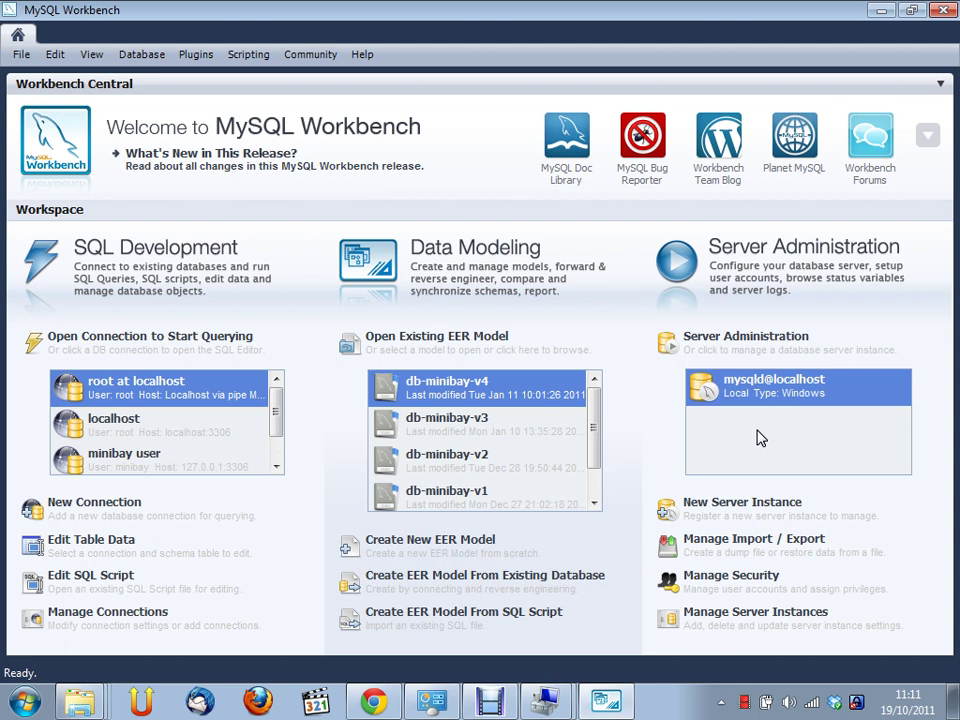
click(735, 510)
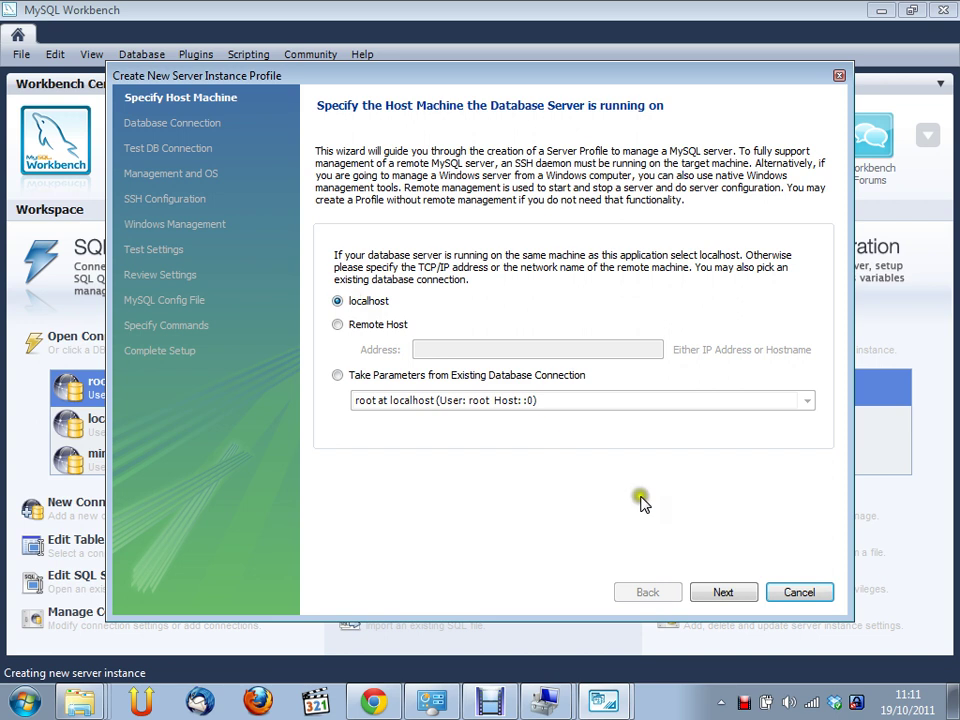
click(720, 592)
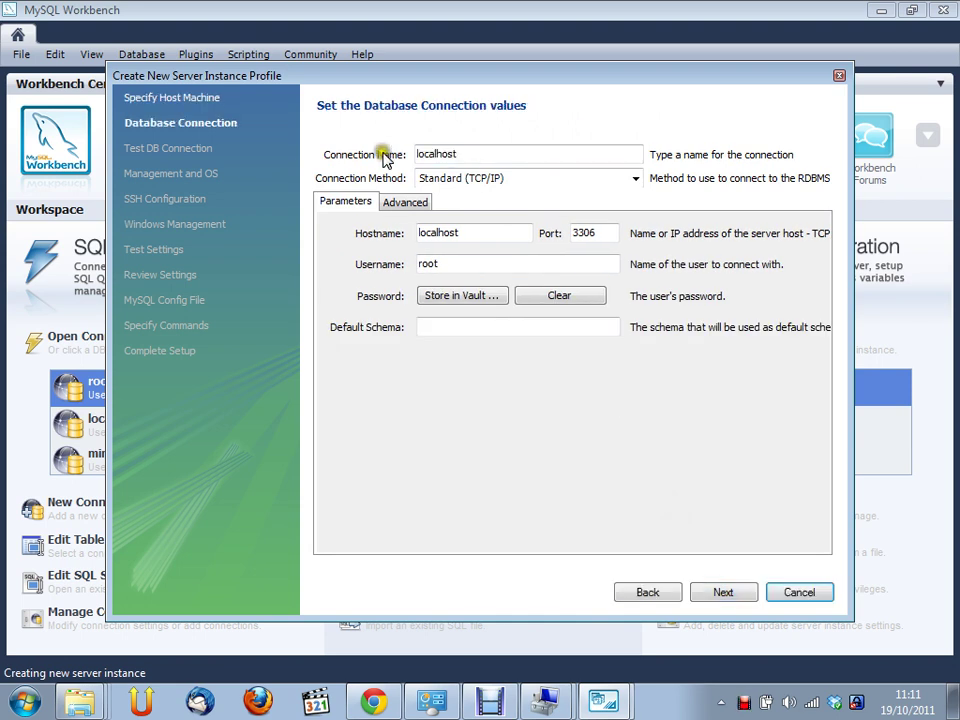
Keep Standard (TCP/IP) and test the localhost:3306 connection, which fails with error 10061
click(448, 186)
click(448, 190)
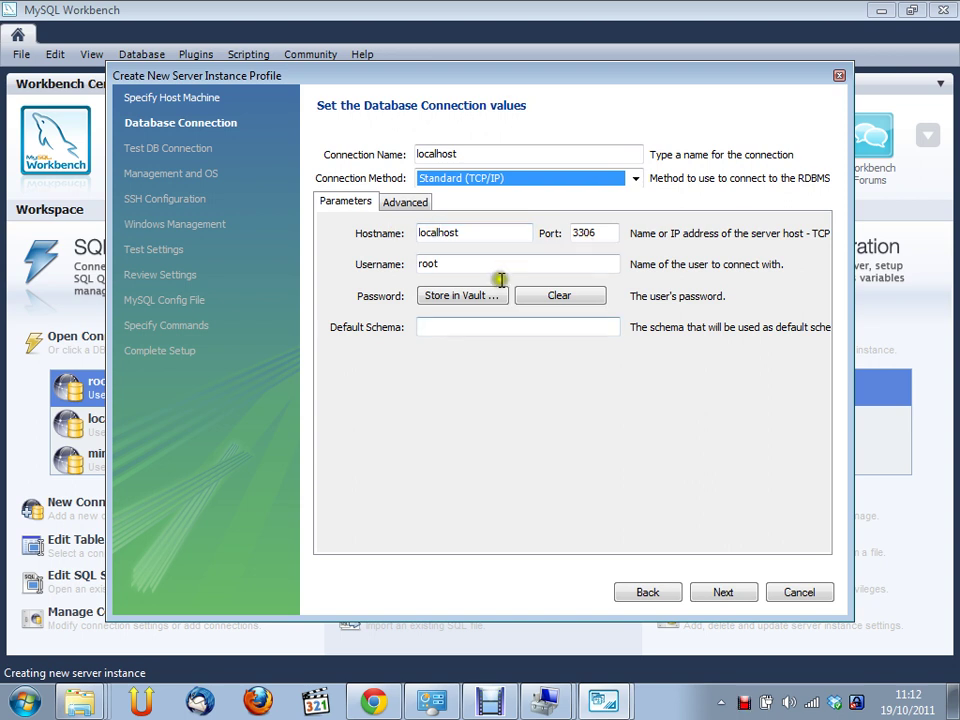
click(507, 326)
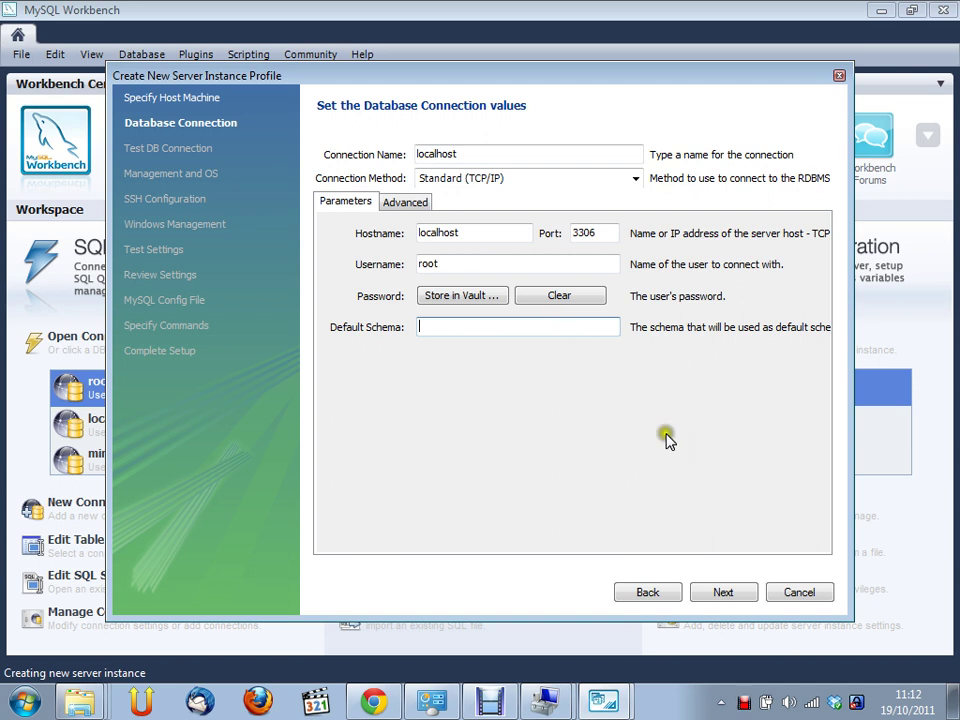
click(755, 593)
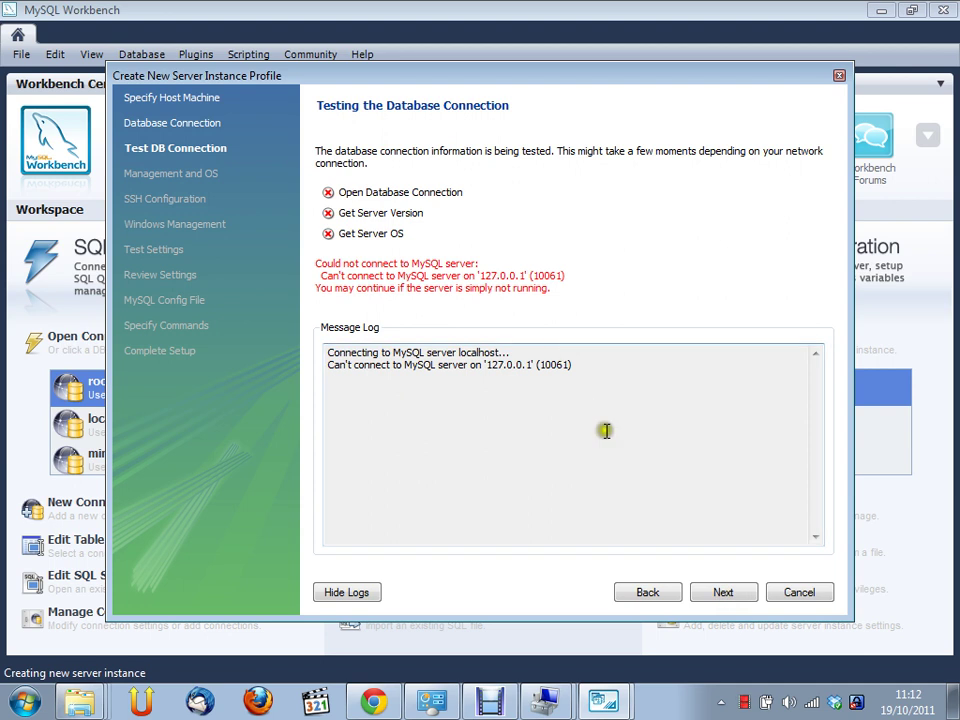
Set MySQL55 as the Windows service to manage
click(721, 596)
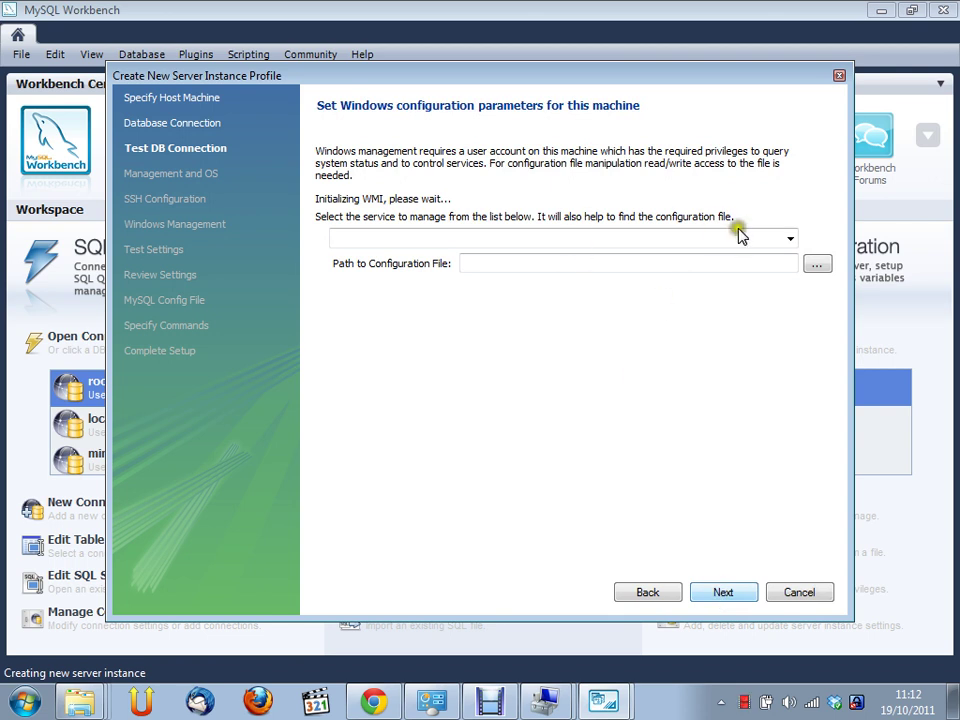
click(790, 239)
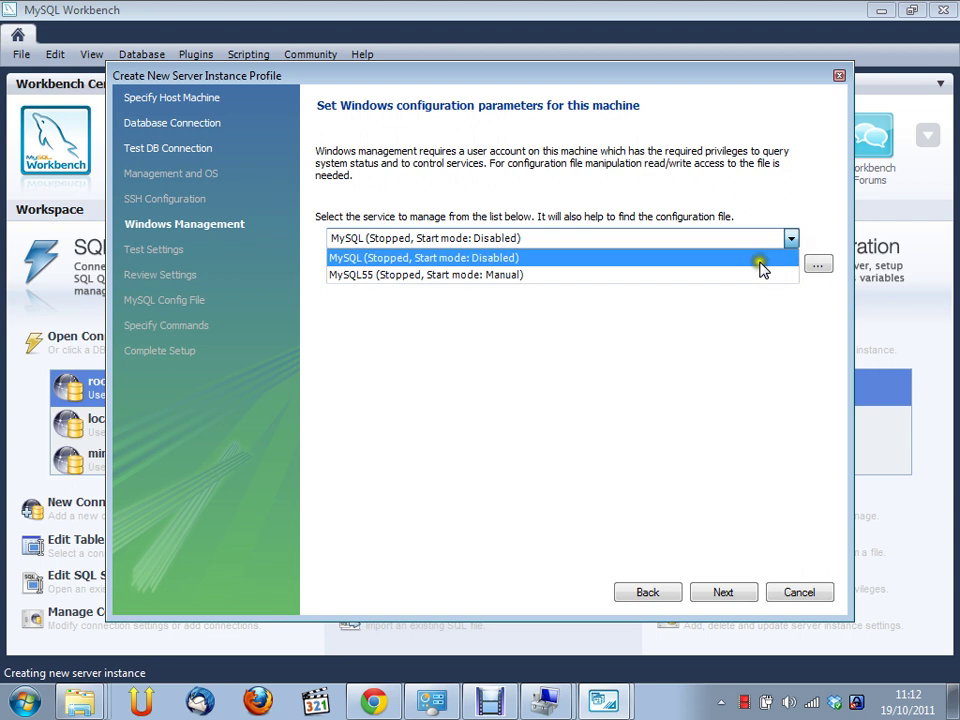
click(759, 260)
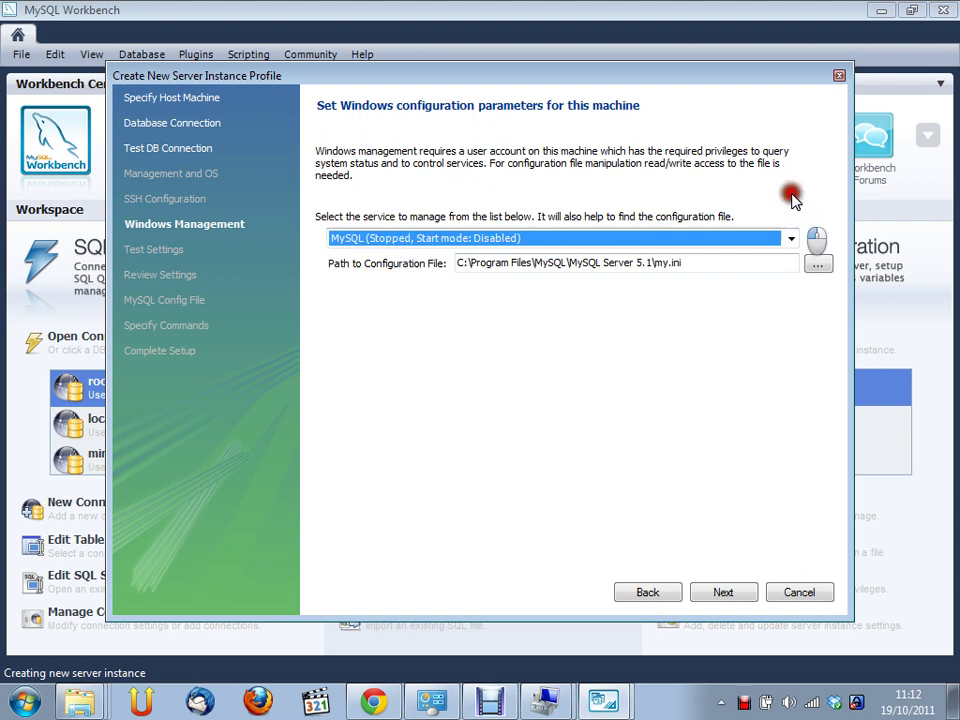
click(485, 243)
click(481, 276)
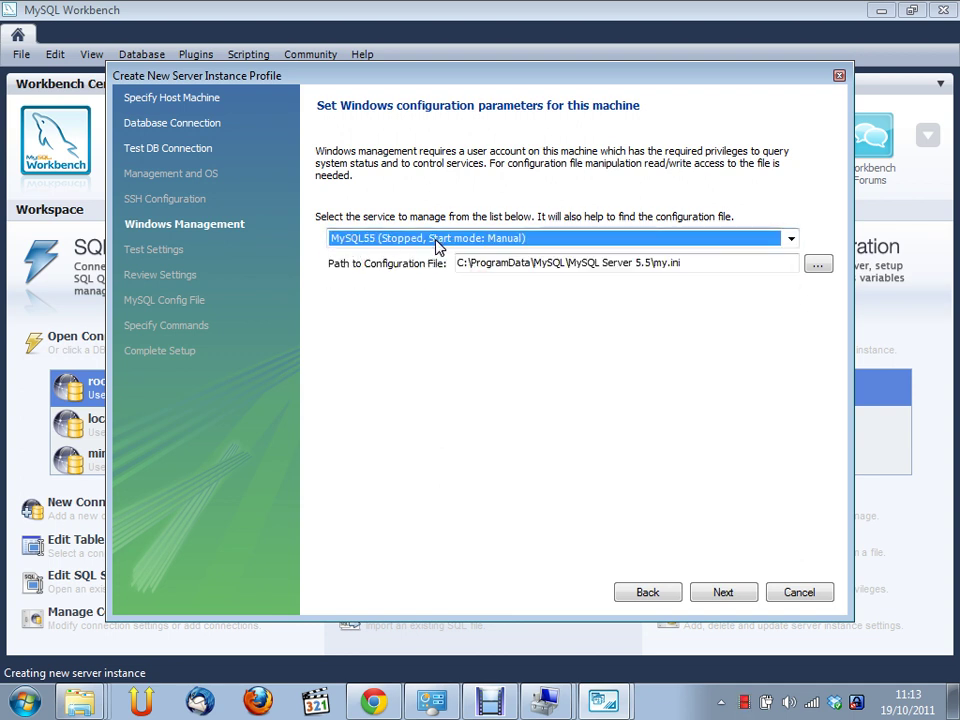
Run the host machine checks and accept the reviewed settings
click(722, 592)
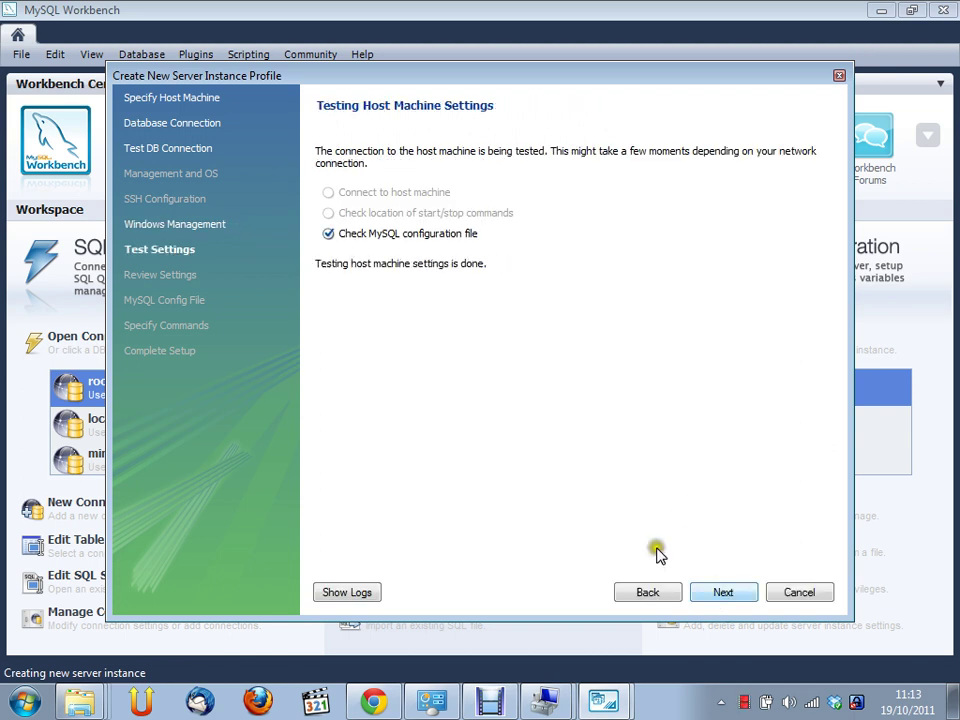
click(719, 597)
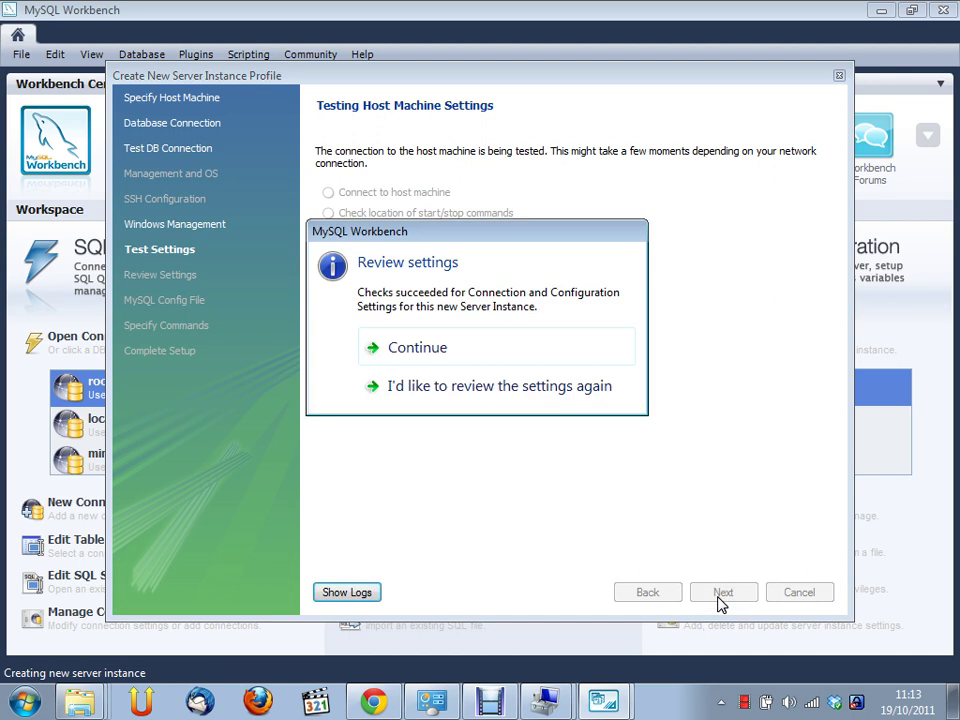
click(429, 355)
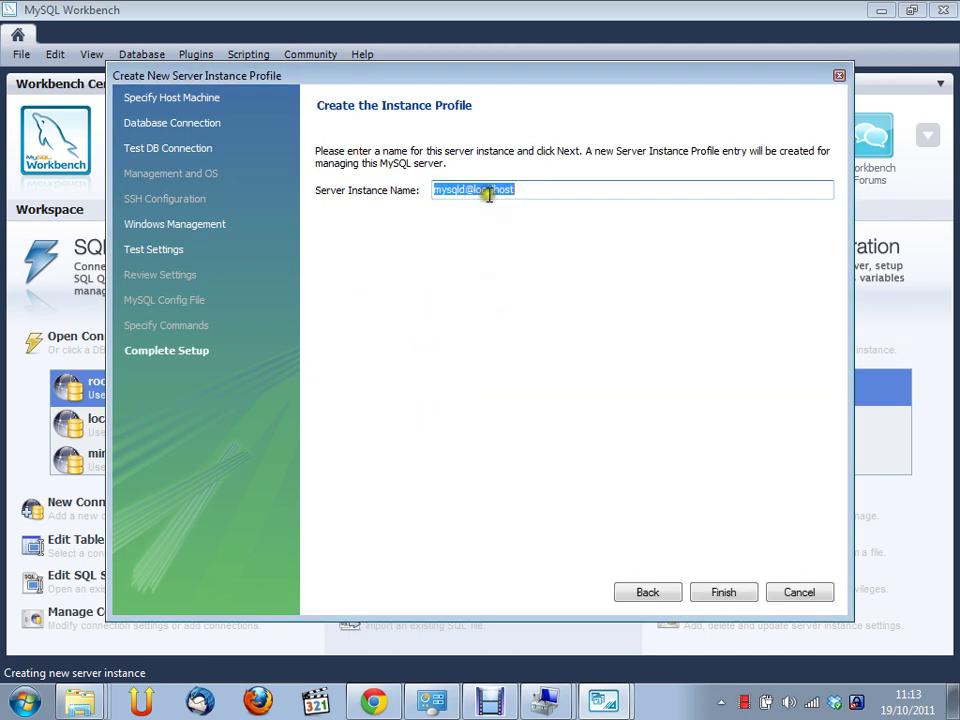
Rename the duplicate instance mysqld@localhost to mysql@localhost and finish the wizard
click(729, 590)
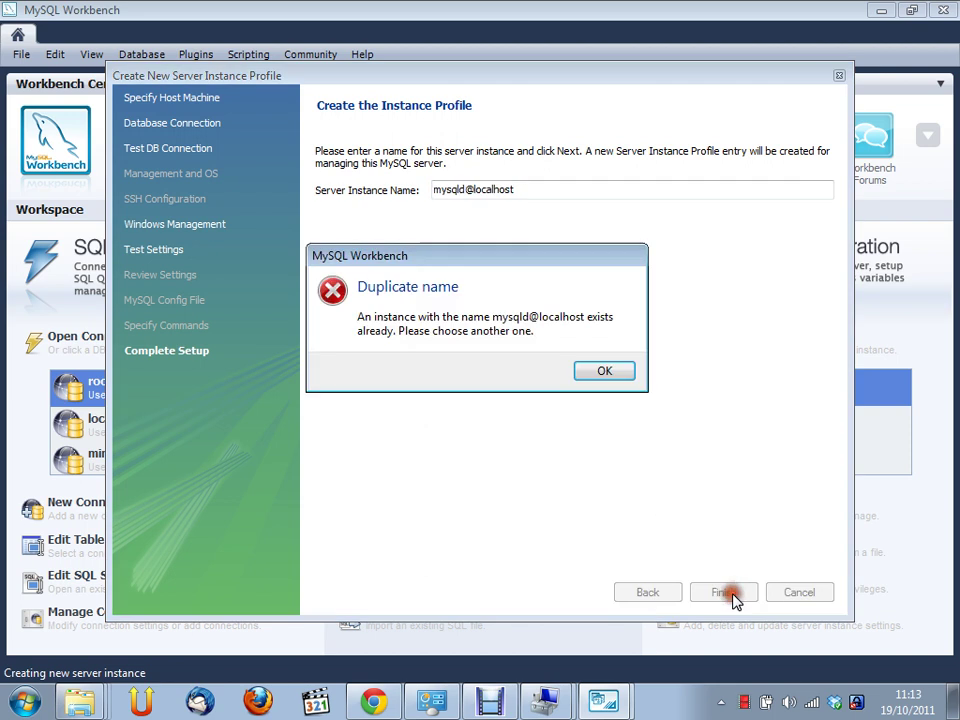
click(603, 368)
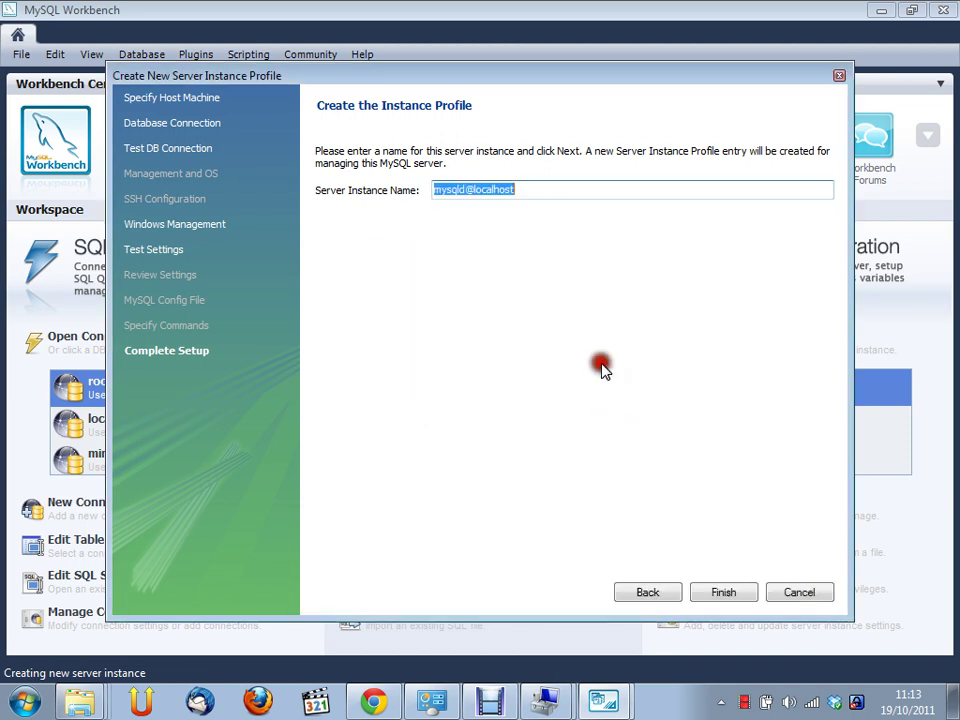
click(551, 189)
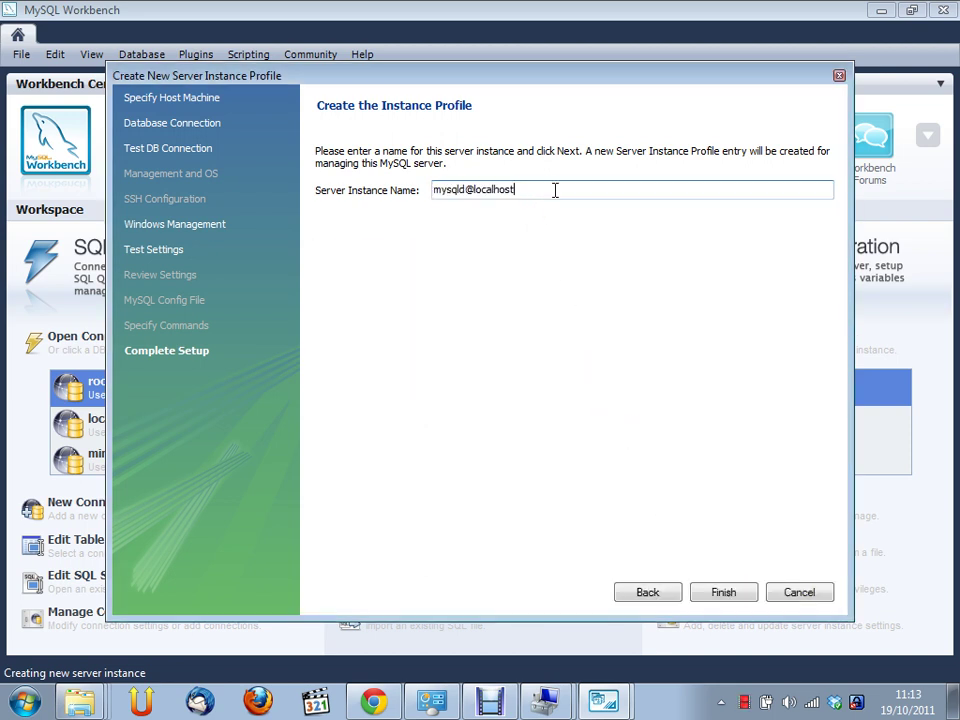
key(Right)
key(Right)
key(BackSpace)
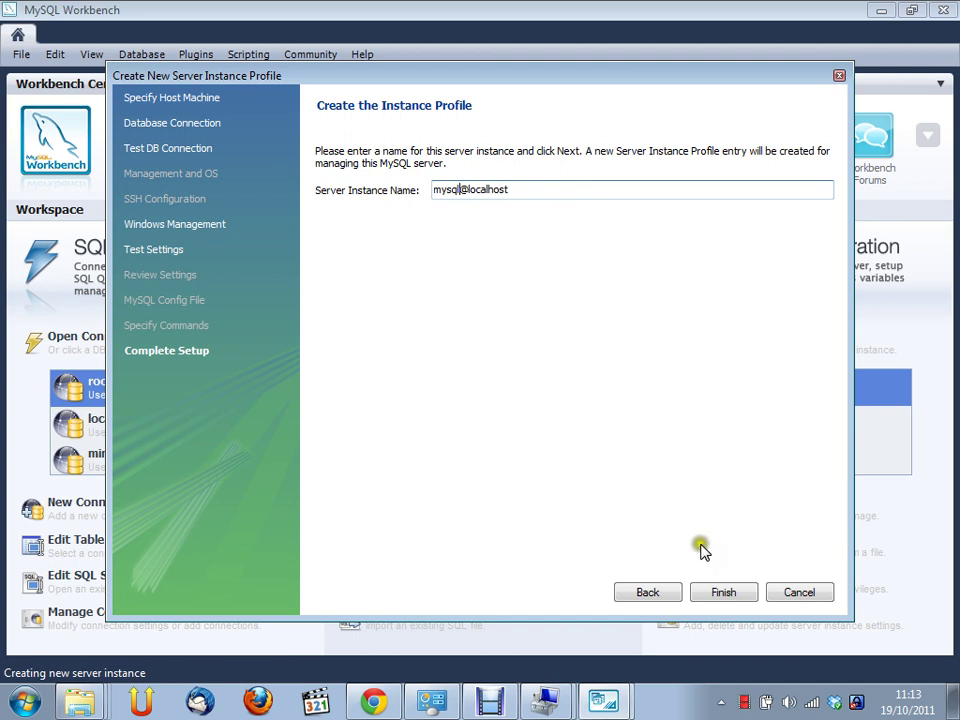
click(742, 595)
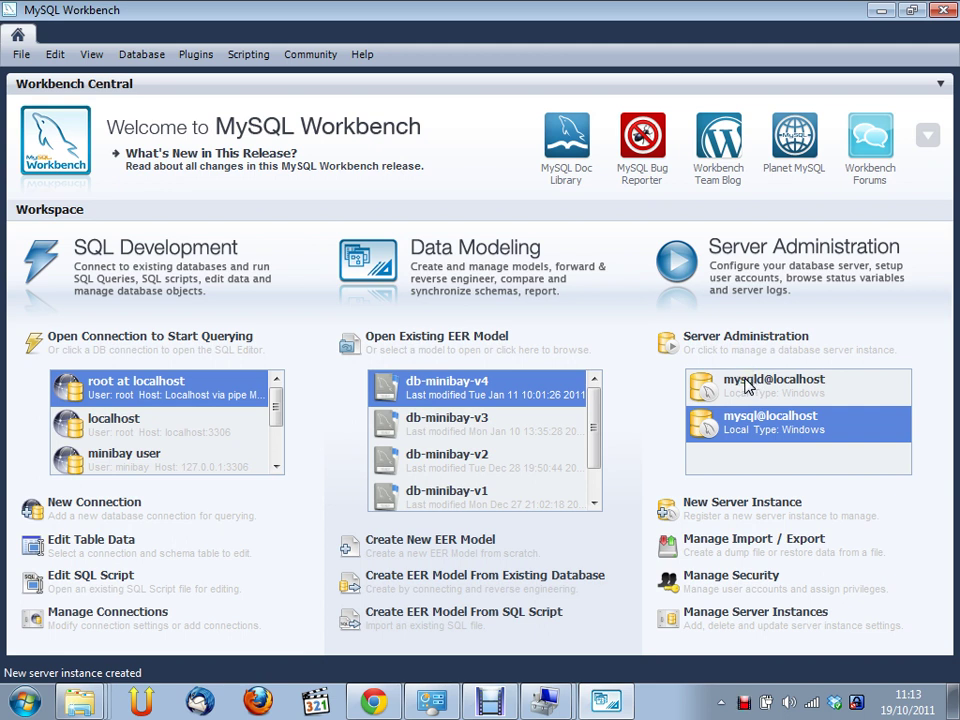
Open administration for mysql@localhost, continuing past the failed connection; status shows Stopped
click(748, 383)
click(779, 418)
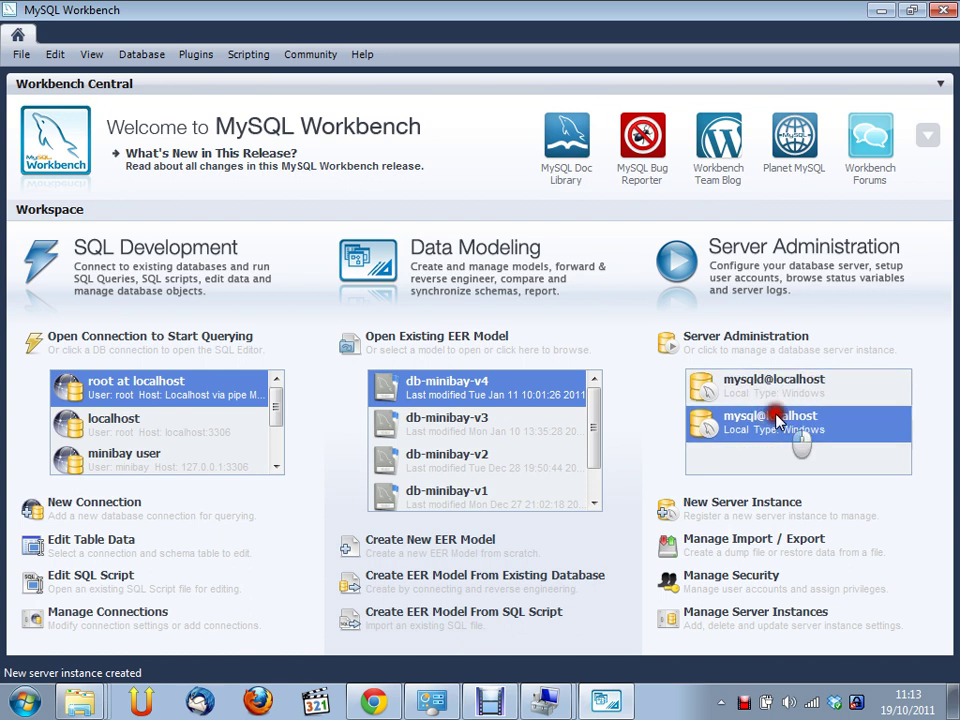
click(779, 418)
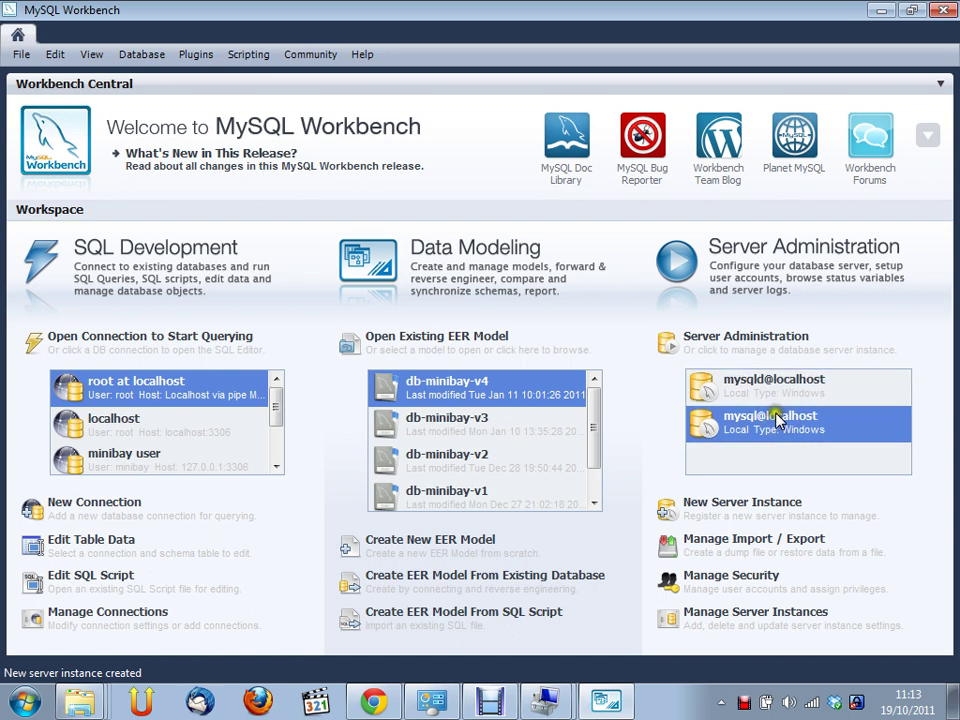
click(779, 418)
double_click(779, 418)
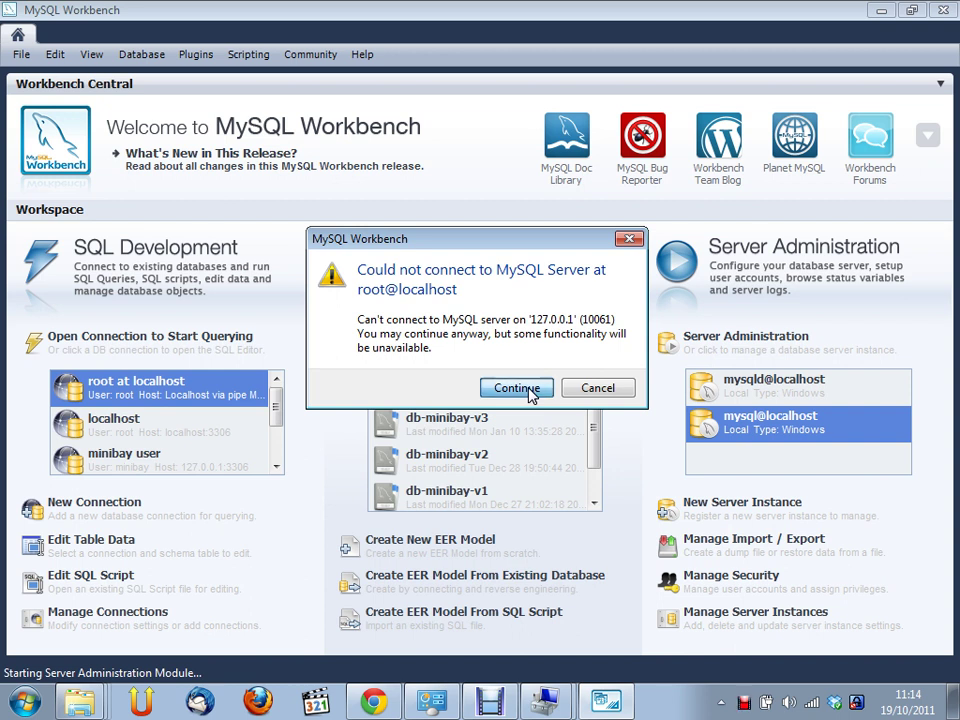
click(528, 390)
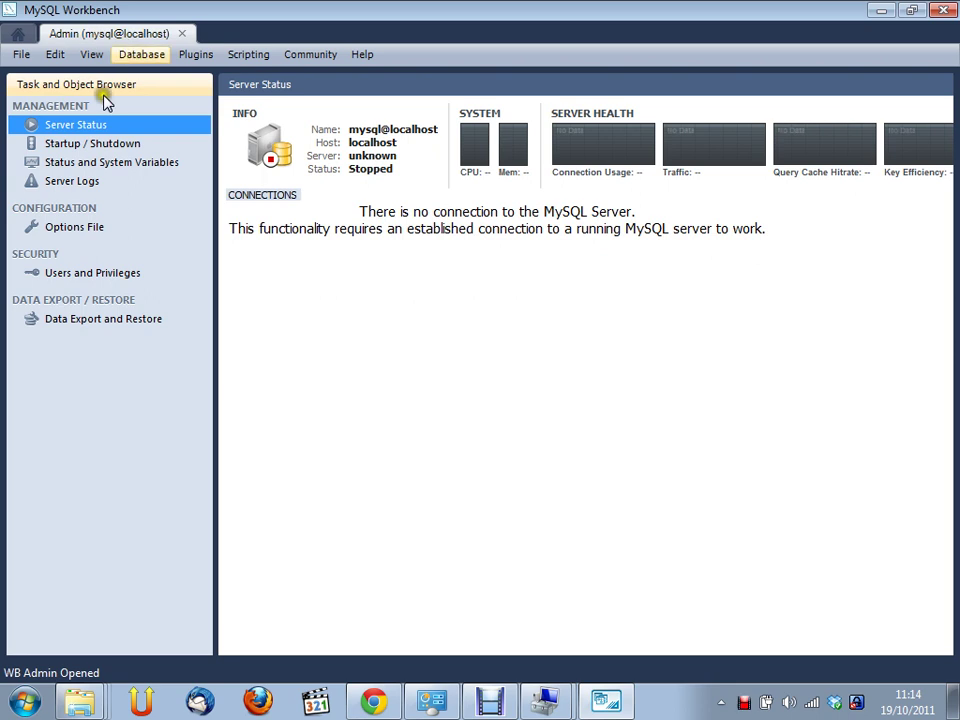
Start the MySQL server and view Server Status showing Running with two root connections
click(112, 146)
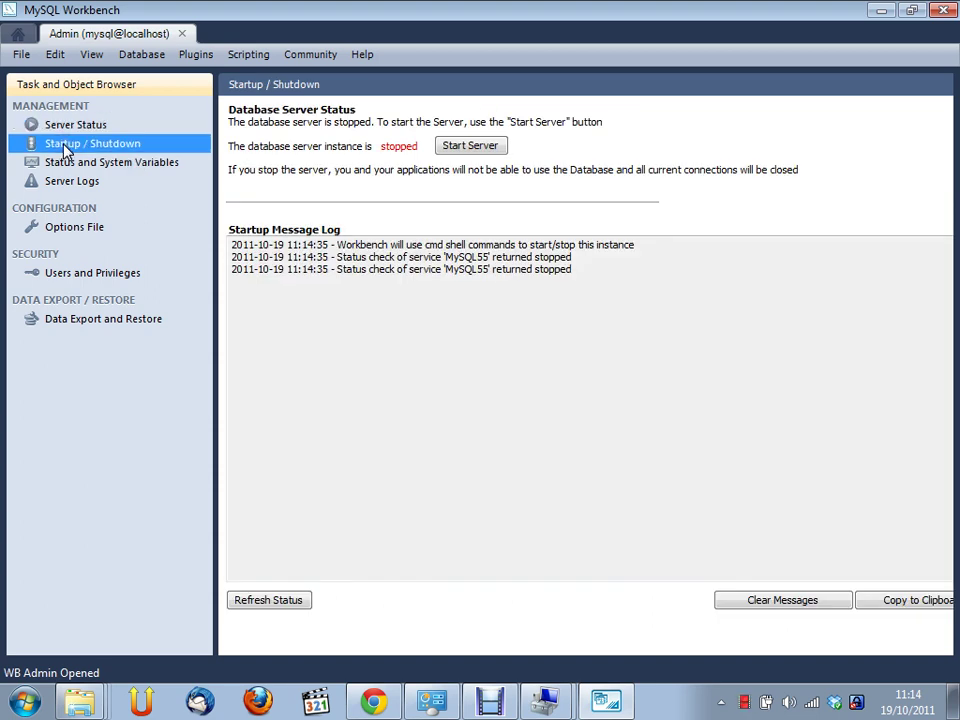
click(122, 146)
click(467, 150)
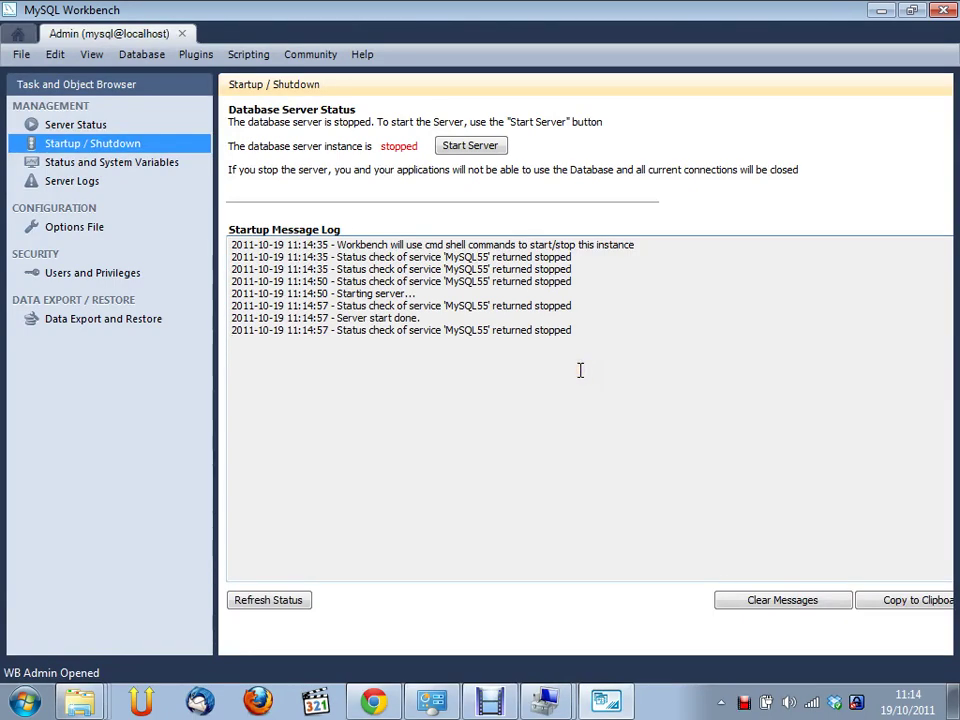
click(576, 370)
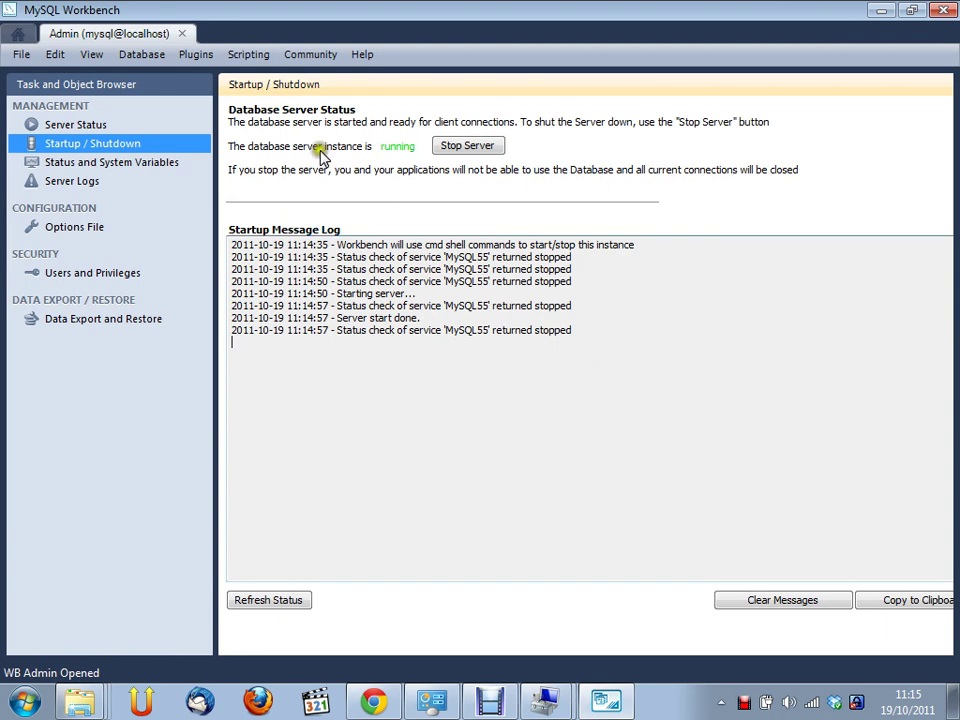
click(86, 125)
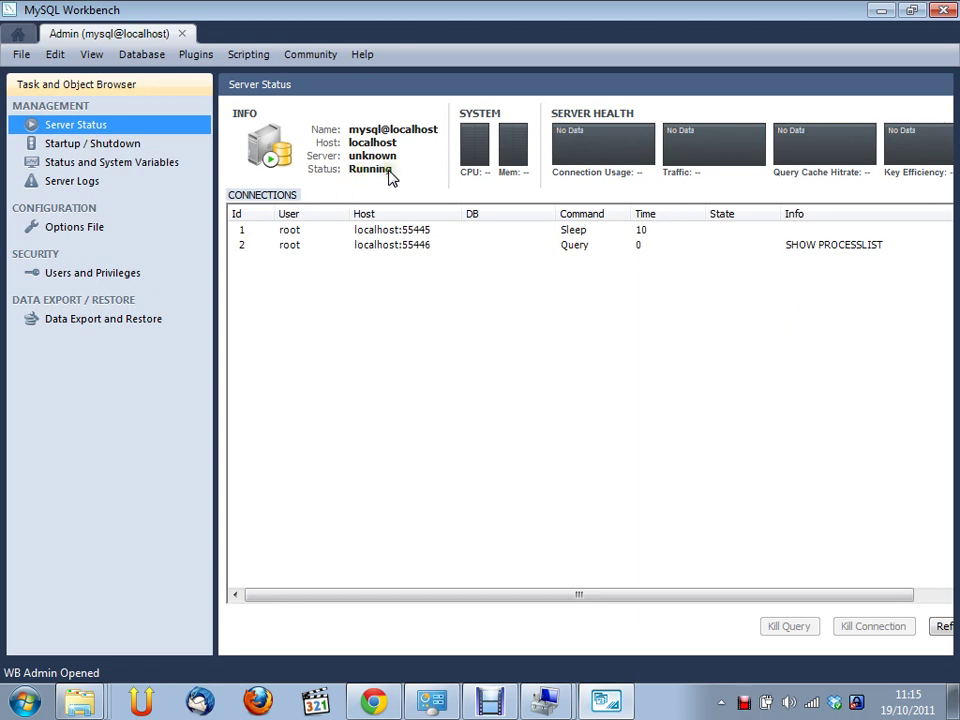
Inspect the open connections, selecting the sleeping connection on port 55445
click(612, 160)
click(396, 232)
click(396, 244)
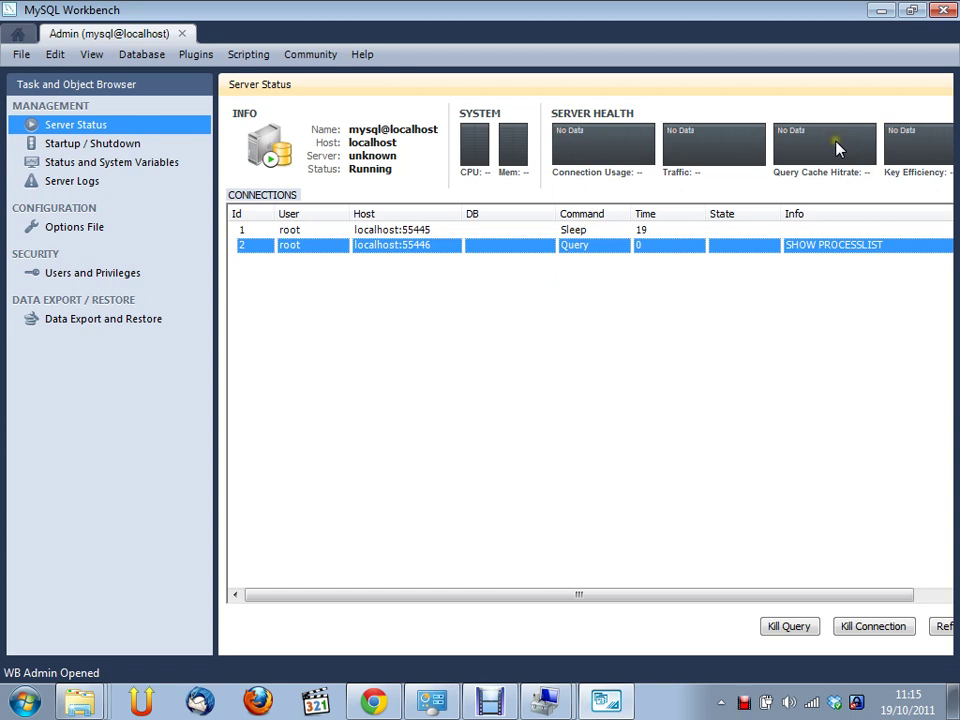
click(598, 146)
click(381, 230)
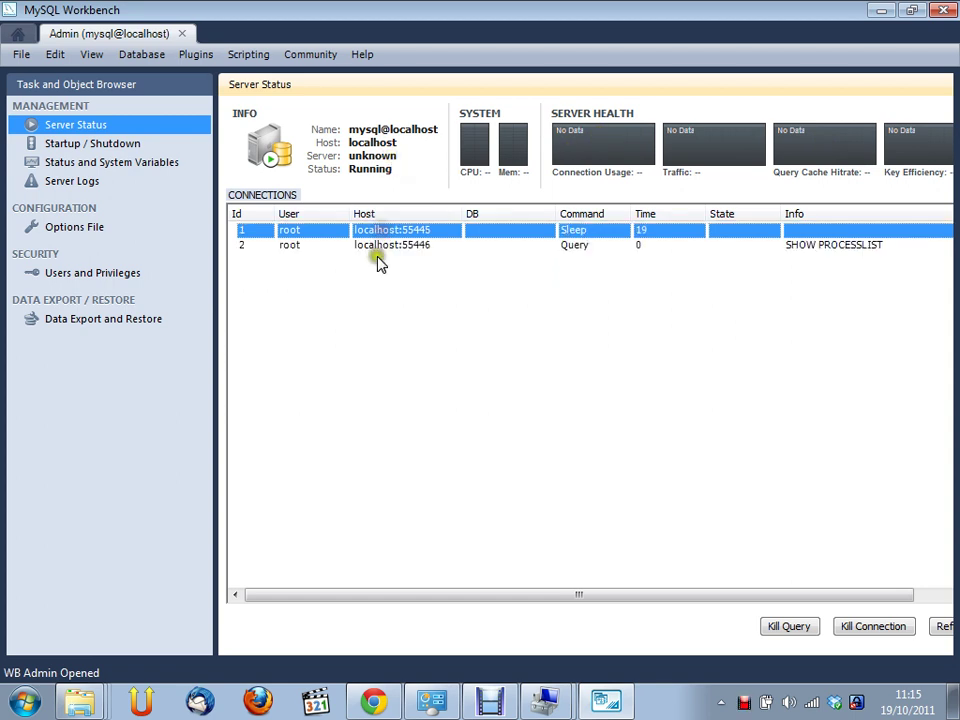
click(379, 232)
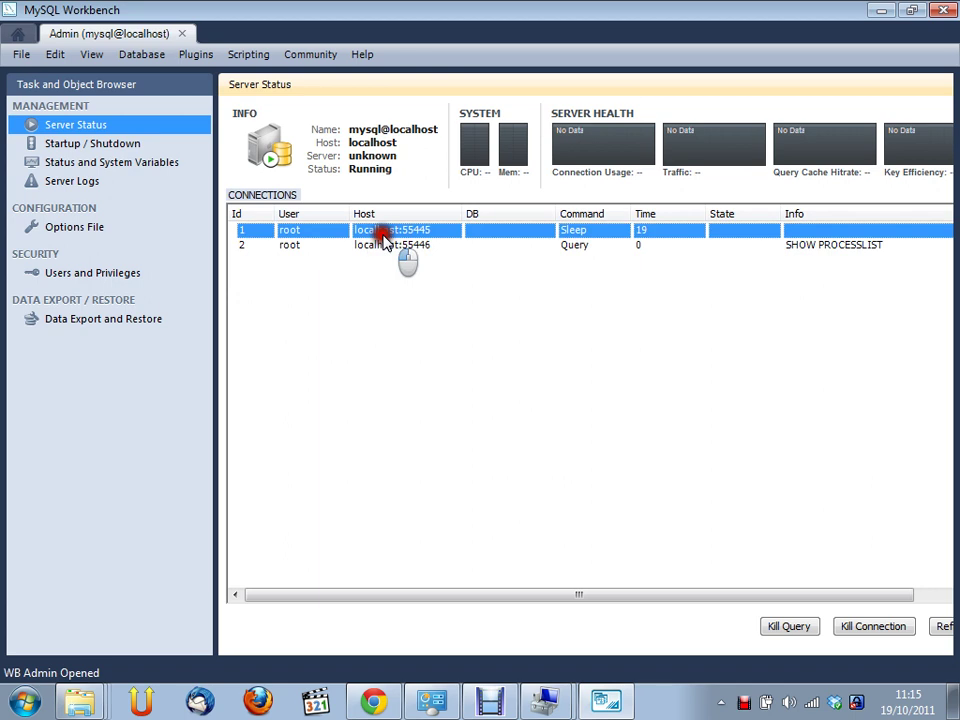
Select the SHOW PROCESSLIST connection and restore the window from maximized size
click(287, 248)
click(287, 235)
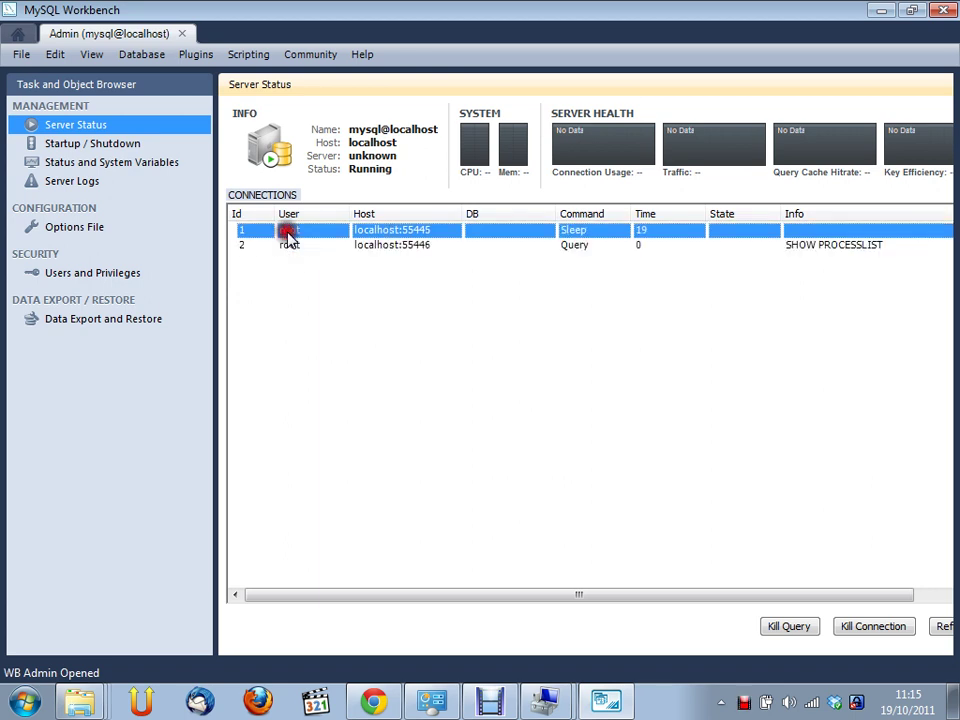
click(290, 248)
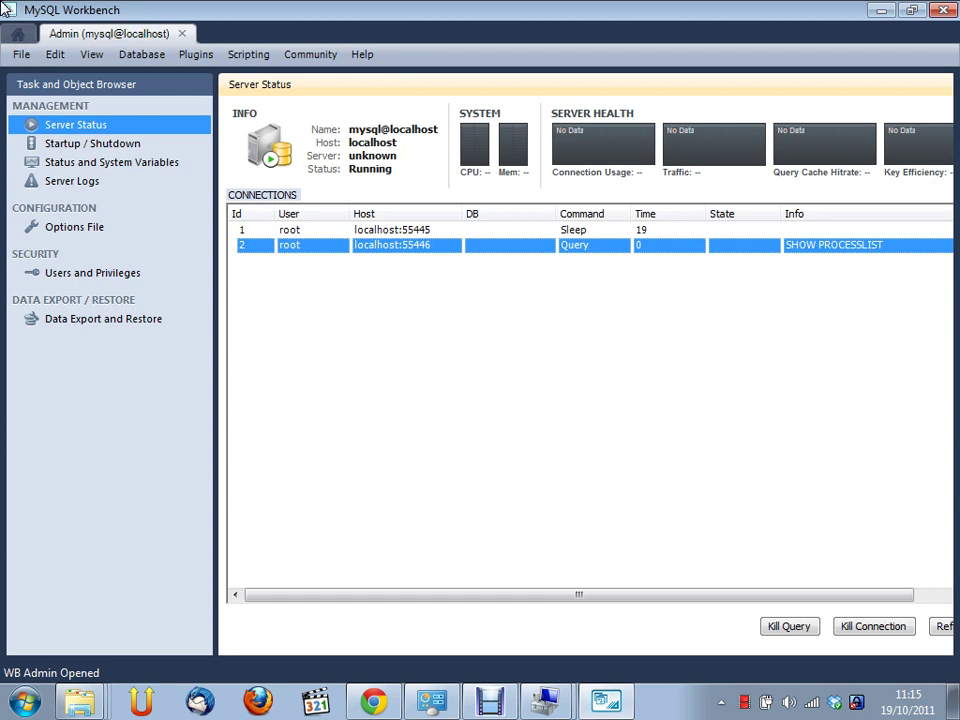
double_click(156, 20)
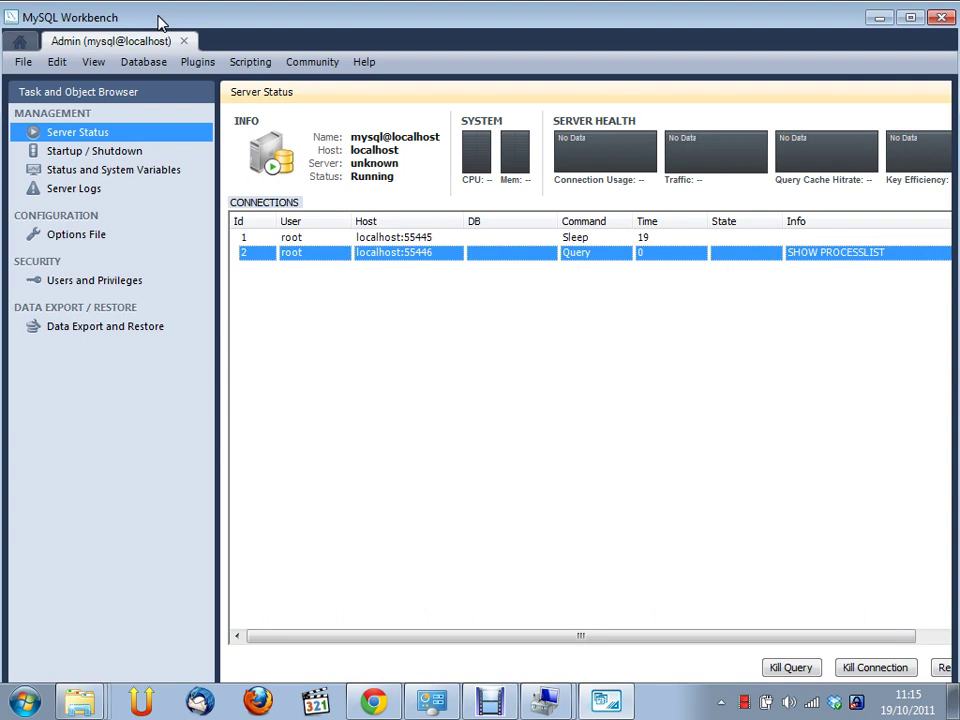
click(820, 250)
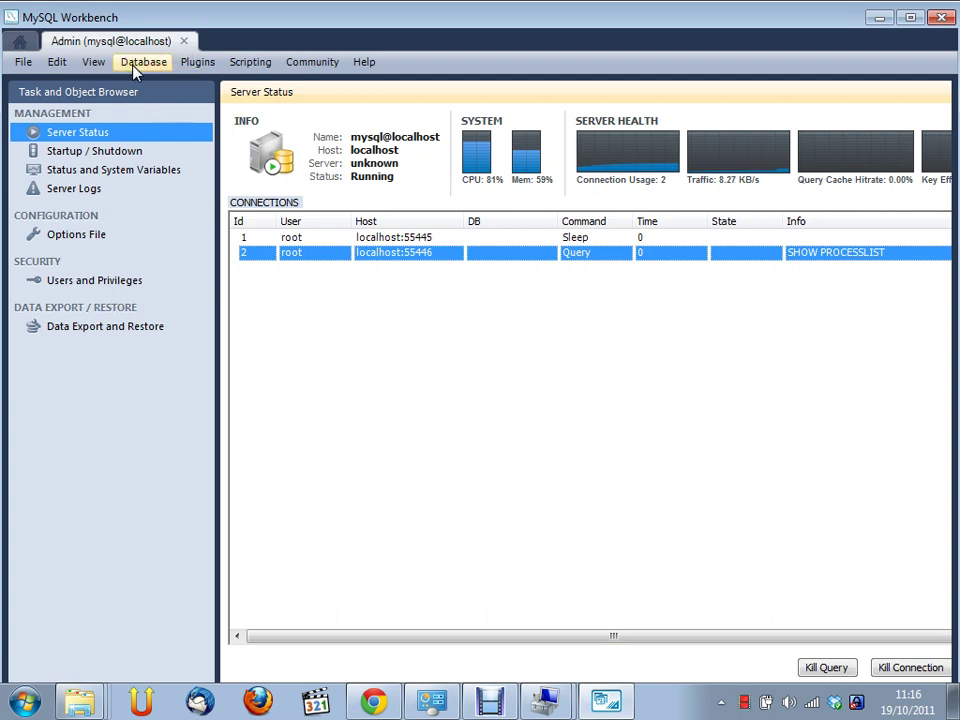
From the Home page, select the localhost connection and start a New Connection under SQL Development
click(22, 45)
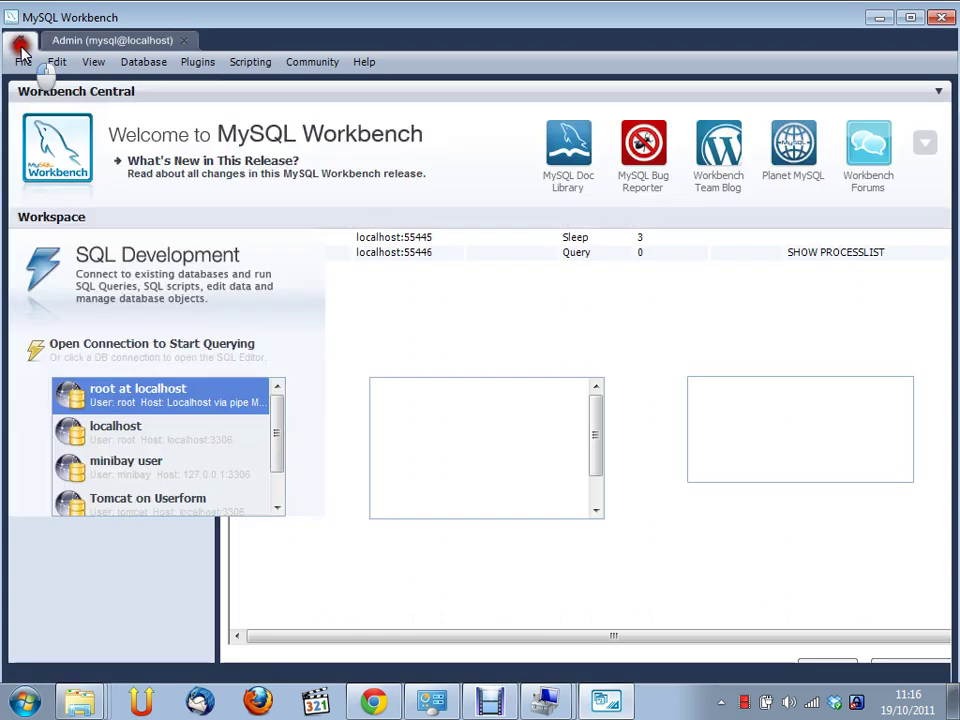
click(805, 389)
mouse_move(805, 389)
mouse_down()
mouse_move(779, 567)
mouse_move(779, 657)
mouse_move(735, 583)
mouse_up()
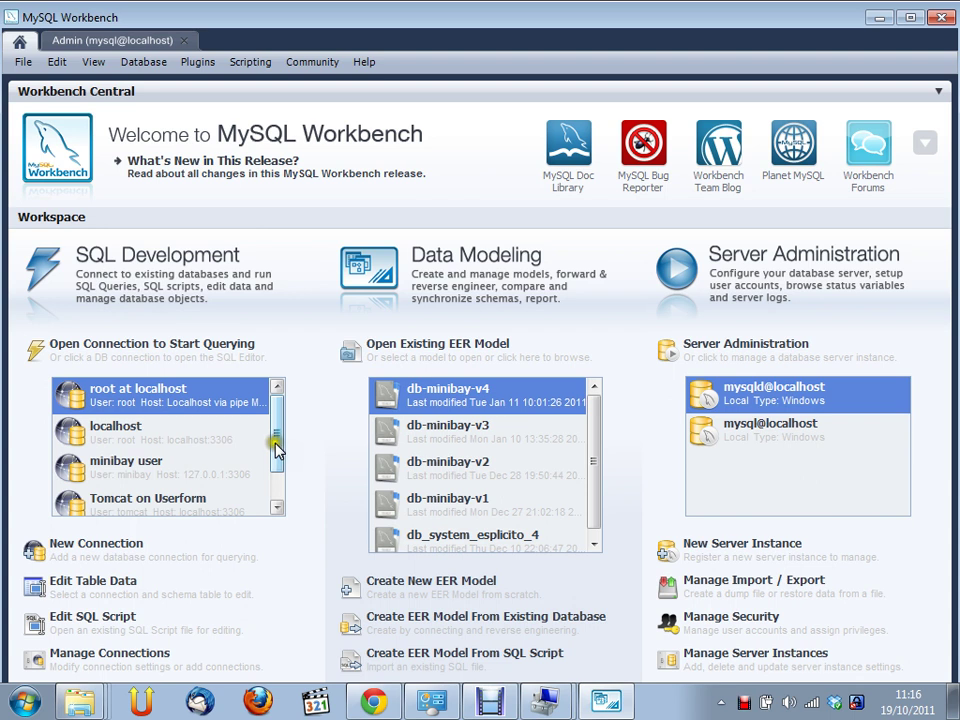
scroll(278, 450, down, 1)
scroll(279, 452, up, 1)
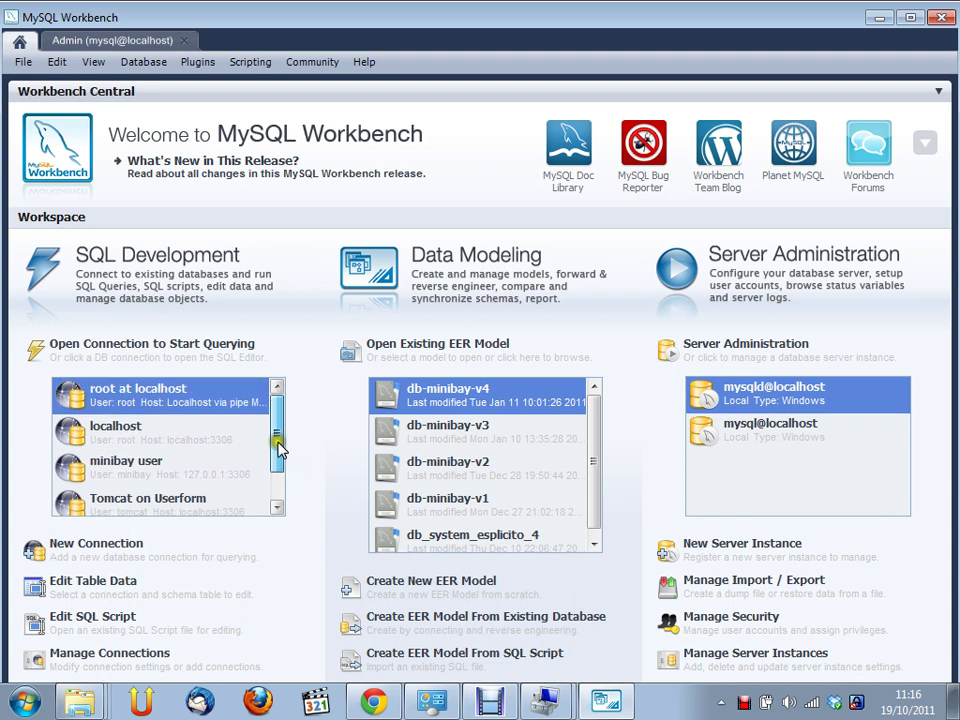
click(258, 433)
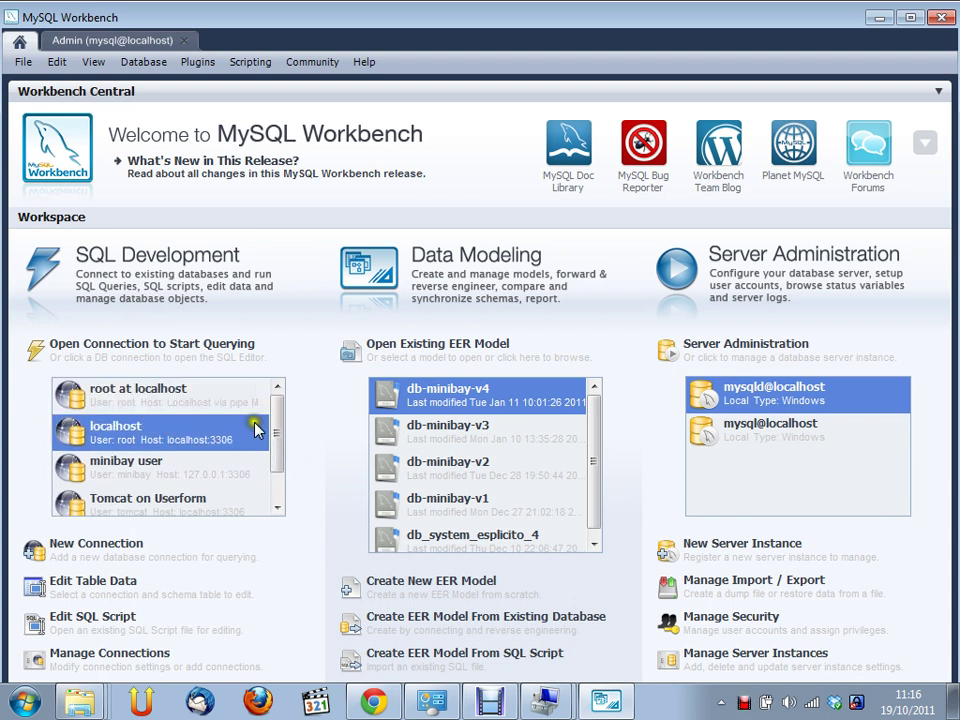
mouse_move(278, 428)
mouse_down()
mouse_move(293, 454)
mouse_move(279, 420)
mouse_up()
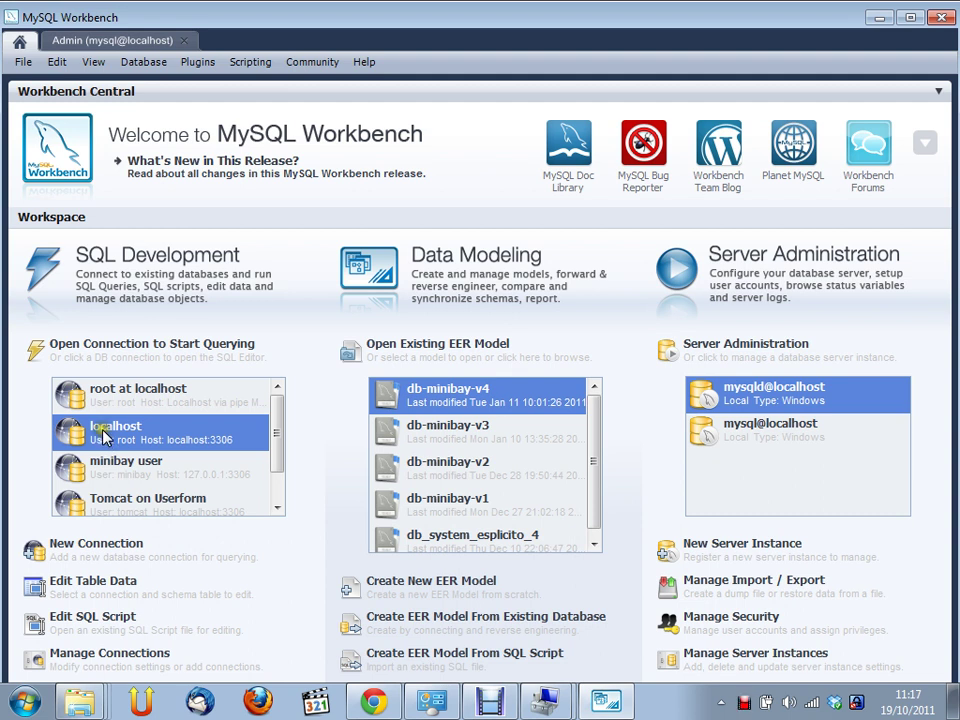
click(170, 430)
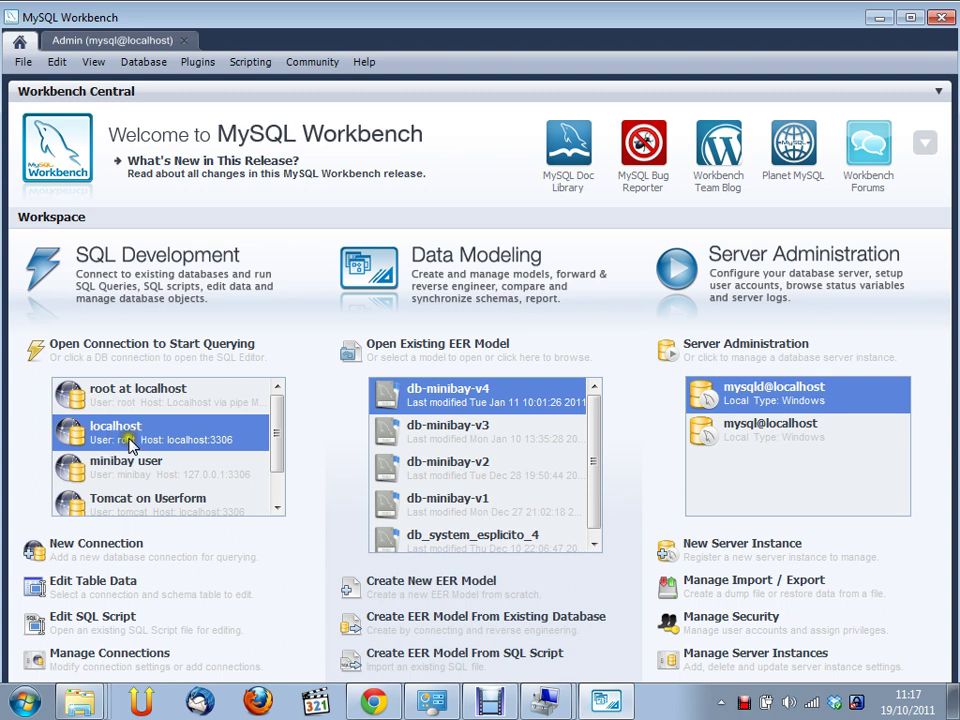
click(127, 543)
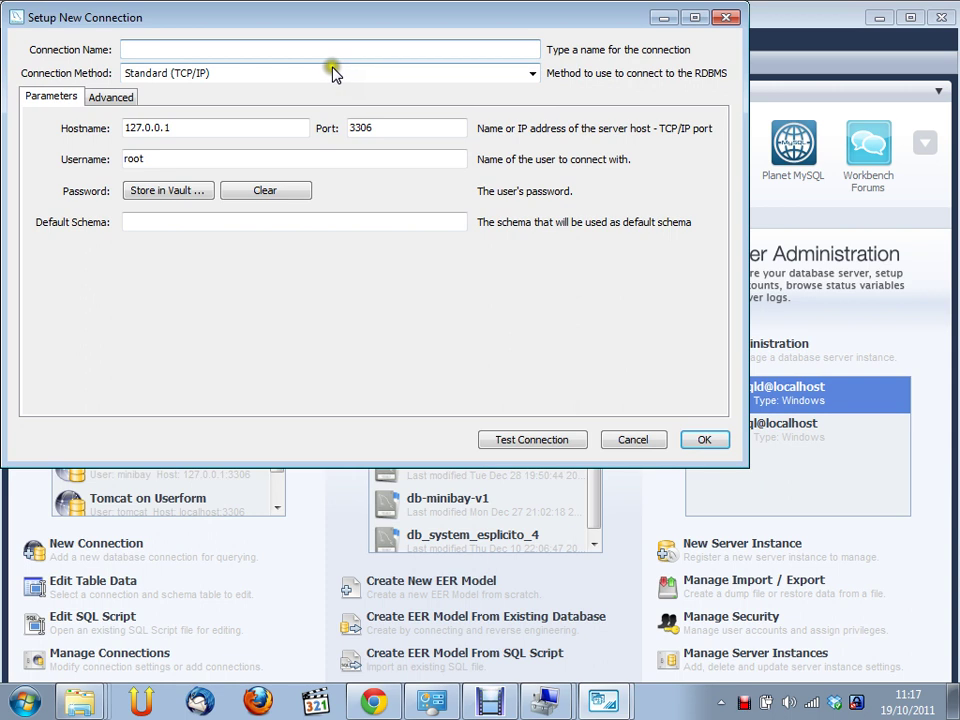
Name the new connection 'localhost come root'
text(localh)
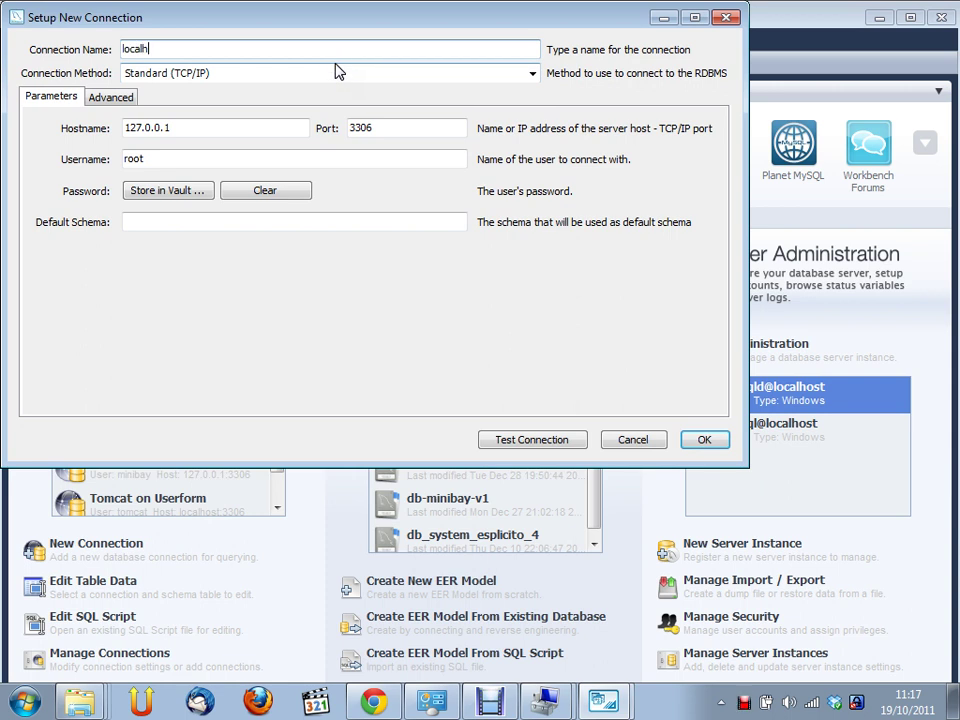
text(ost come root)
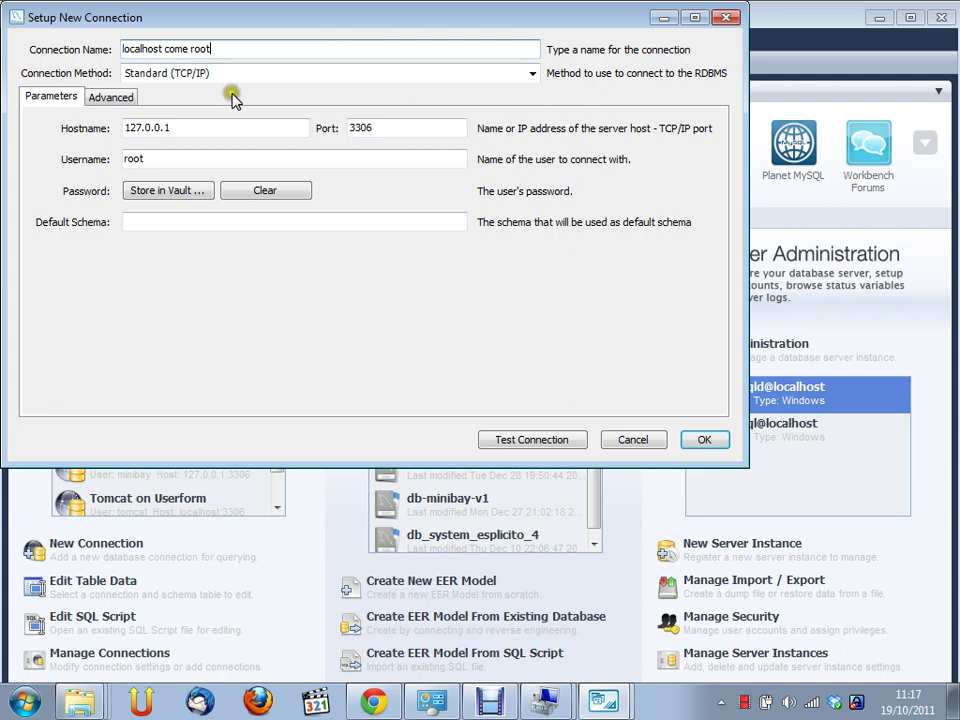
click(152, 158)
click(172, 223)
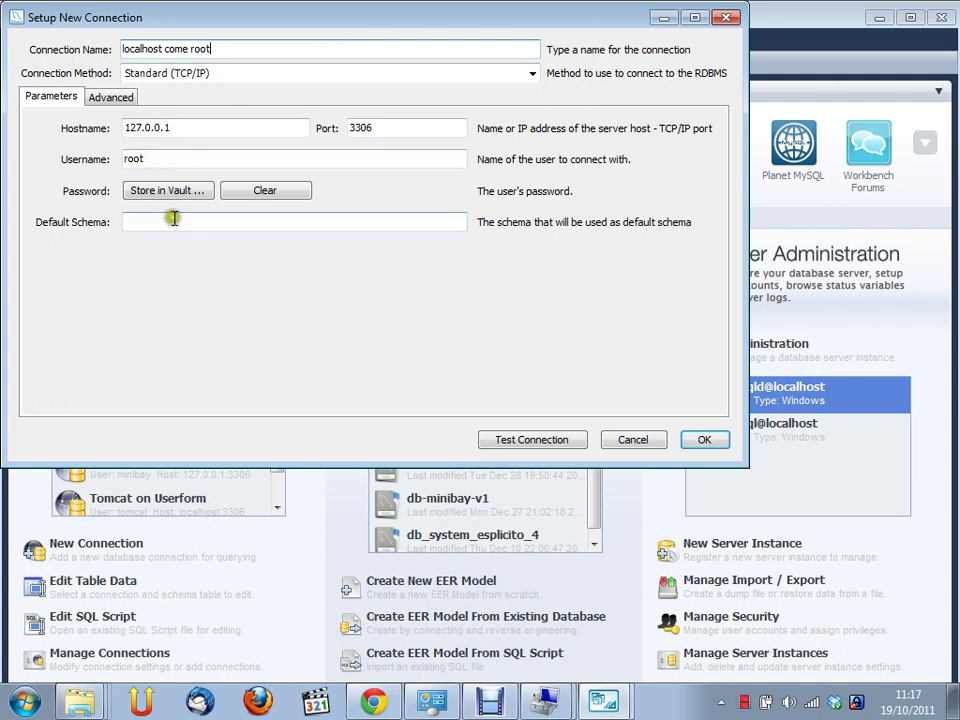
Test the connection with the root password, then save it
click(547, 442)
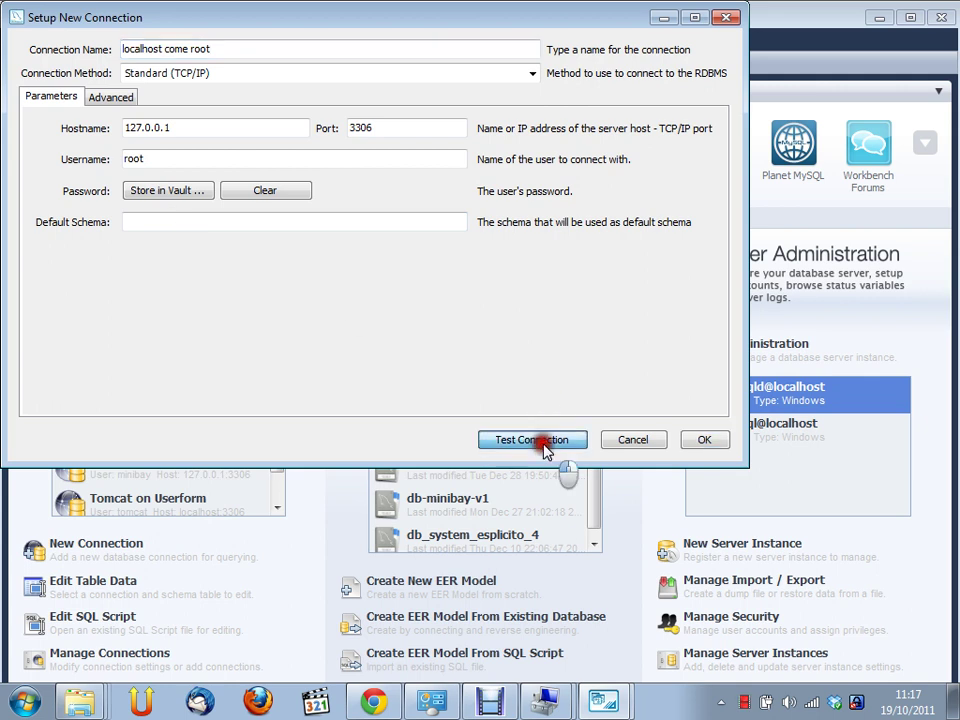
click(484, 259)
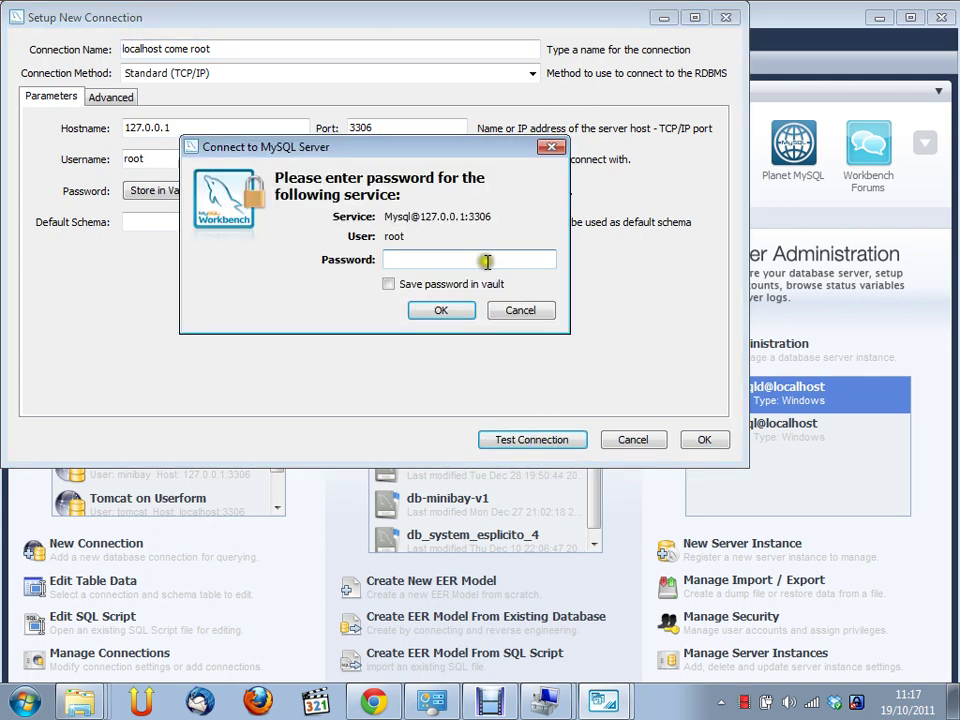
text(*****)
click(450, 311)
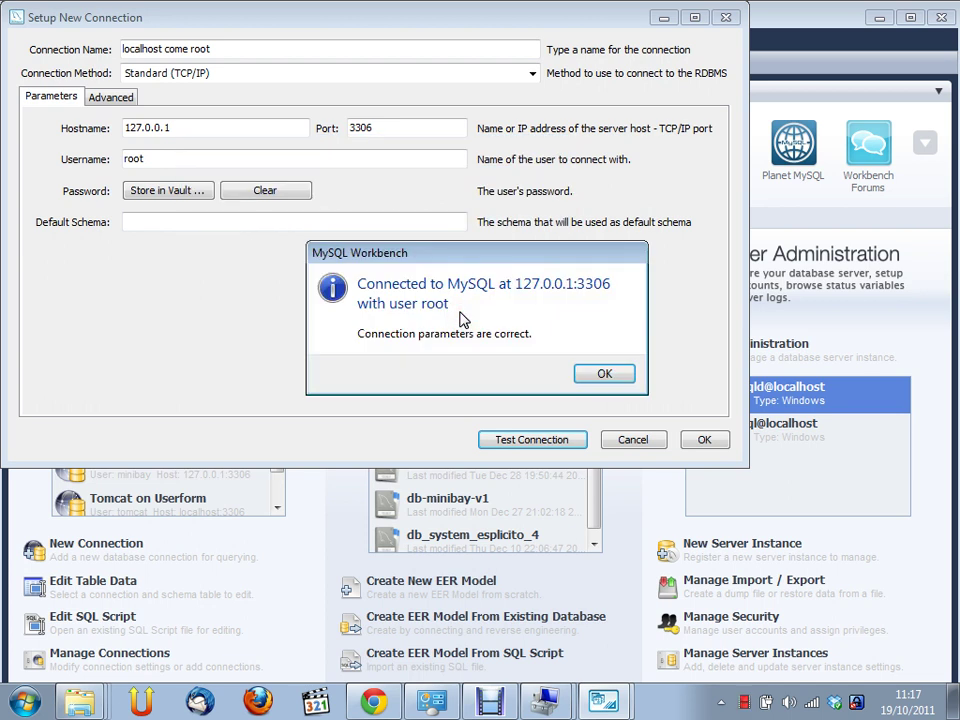
click(607, 374)
click(708, 441)
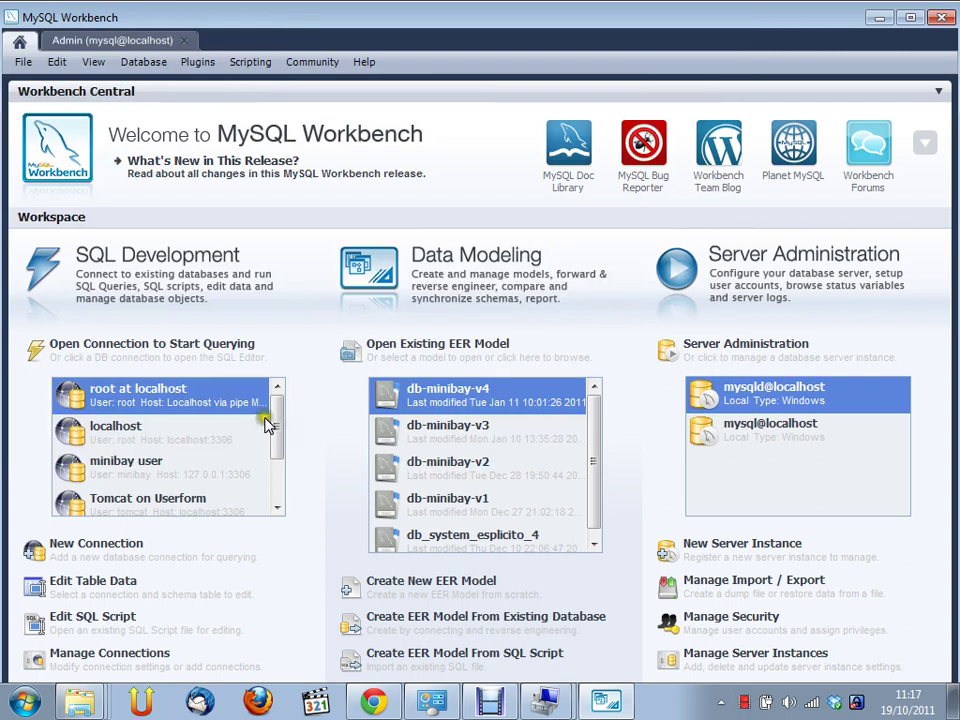
Open a SQL Editor session on 'localhost come root', listing sakila, test, userform and world
drag(276, 422, 207, 497)
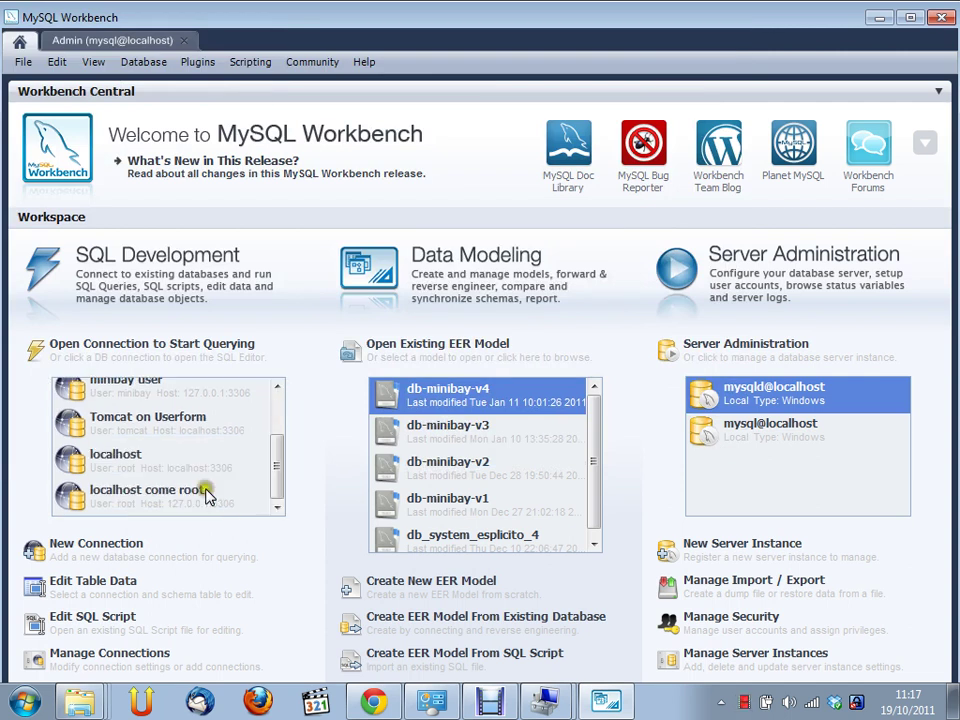
click(178, 505)
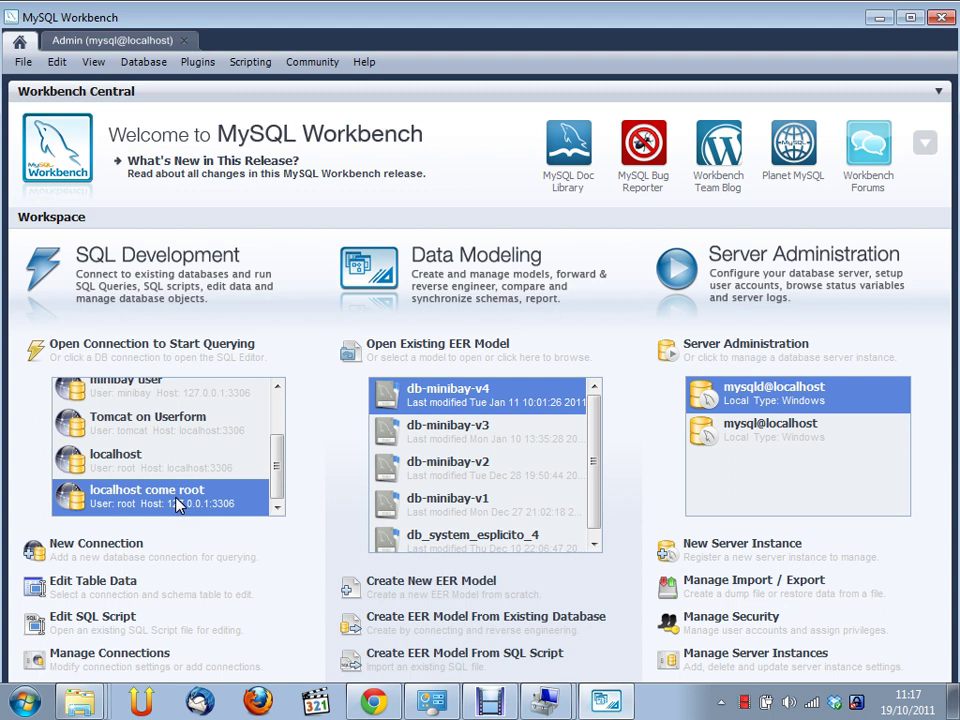
click(203, 489)
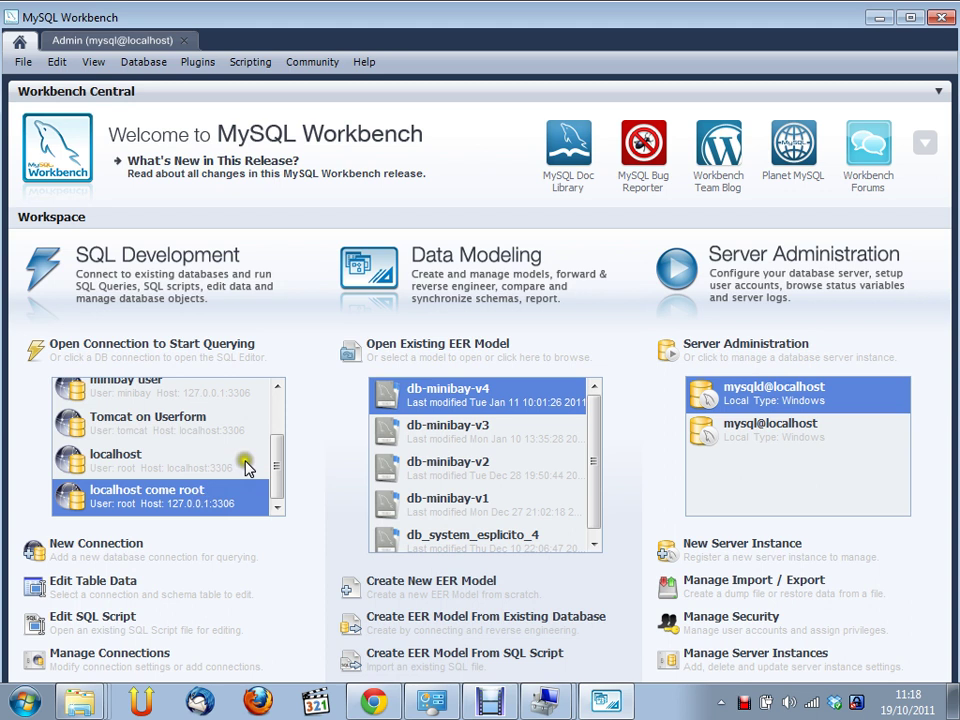
click(196, 508)
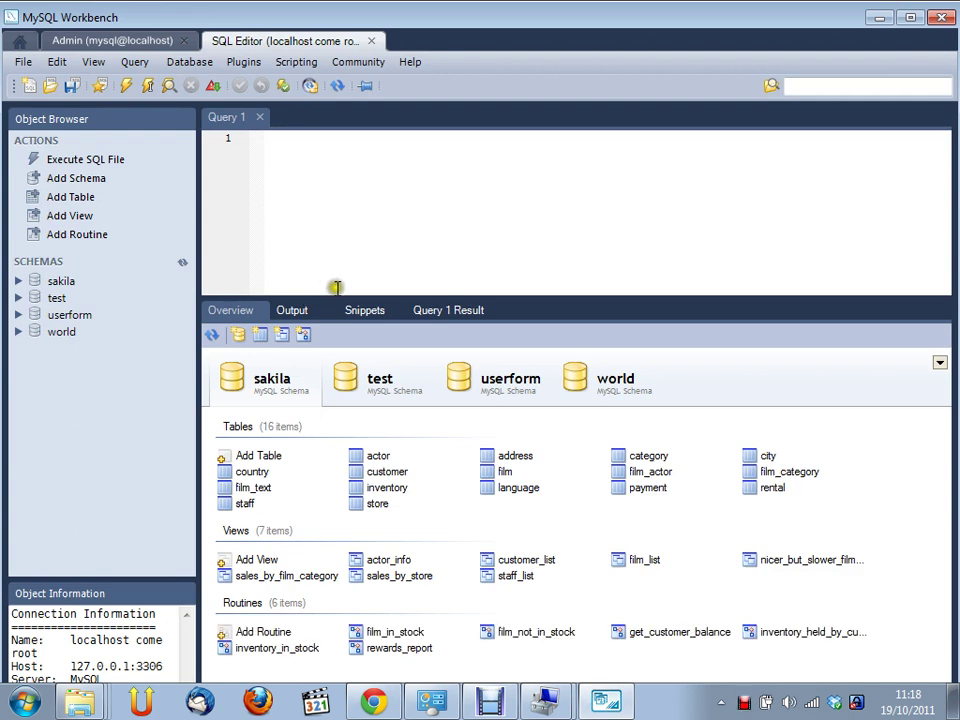
Switch to the SQL Editor tab, enlarge the connection information panel, and browse the sakila overview
click(82, 44)
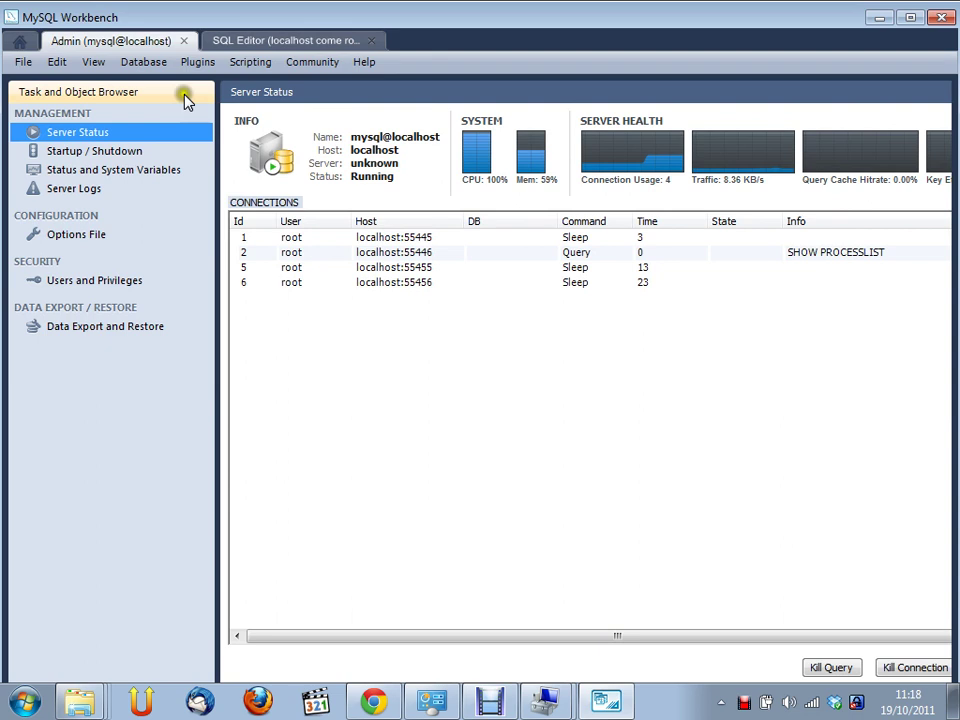
click(295, 42)
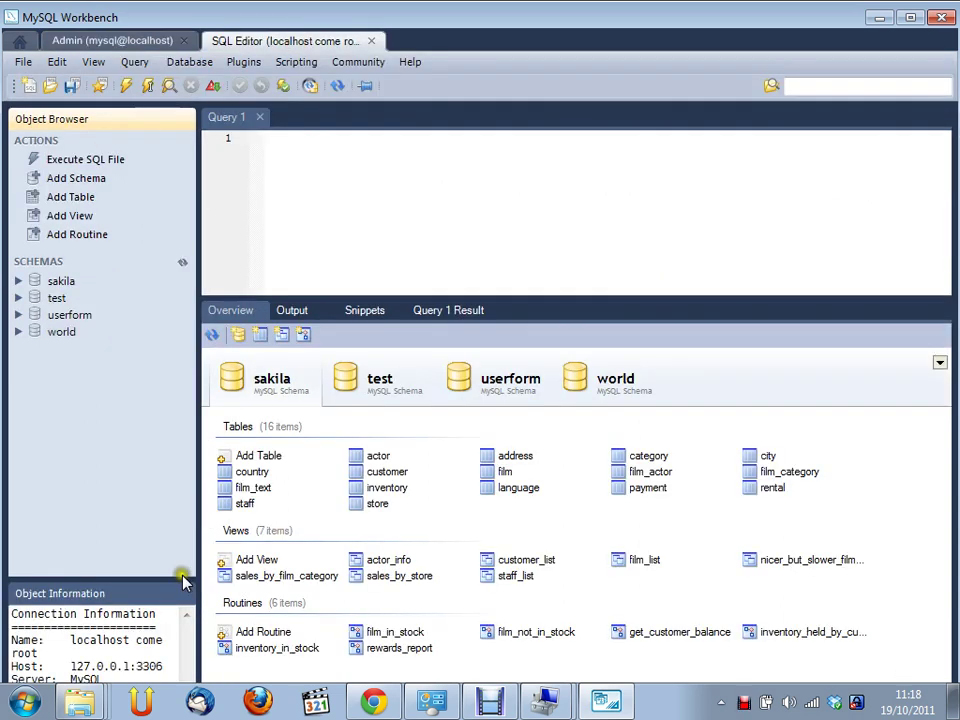
drag(182, 580, 172, 505)
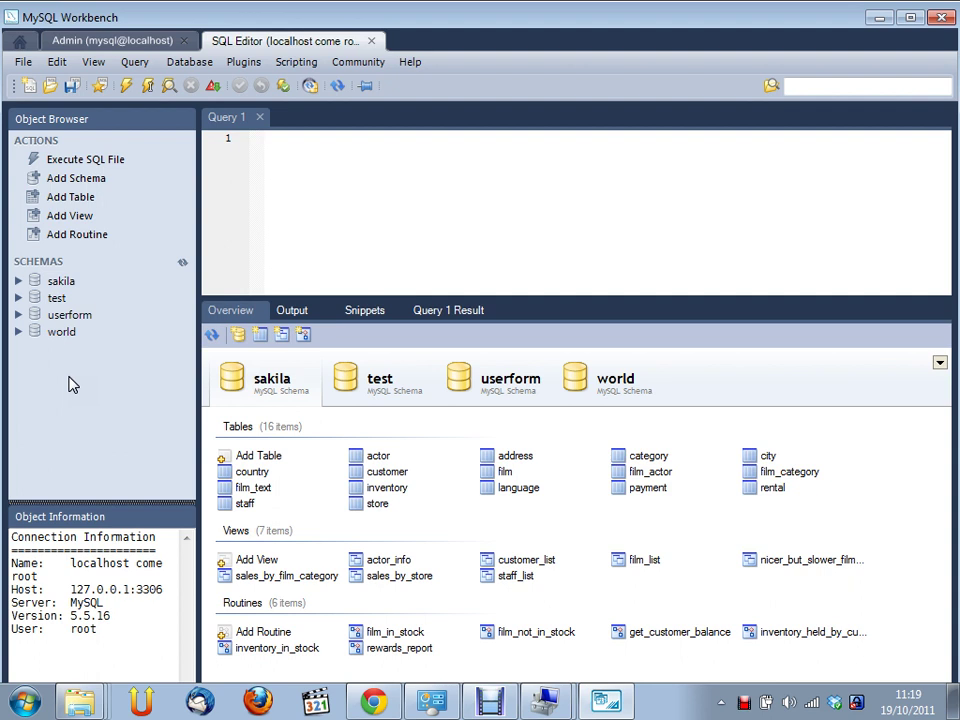
click(54, 390)
click(30, 263)
click(71, 429)
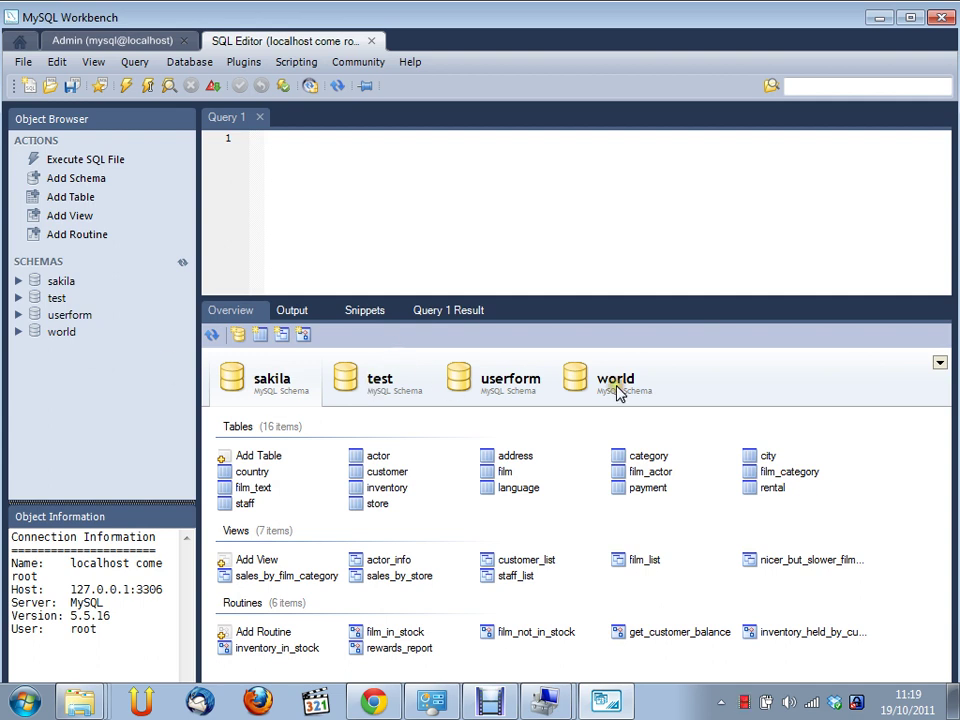
click(69, 422)
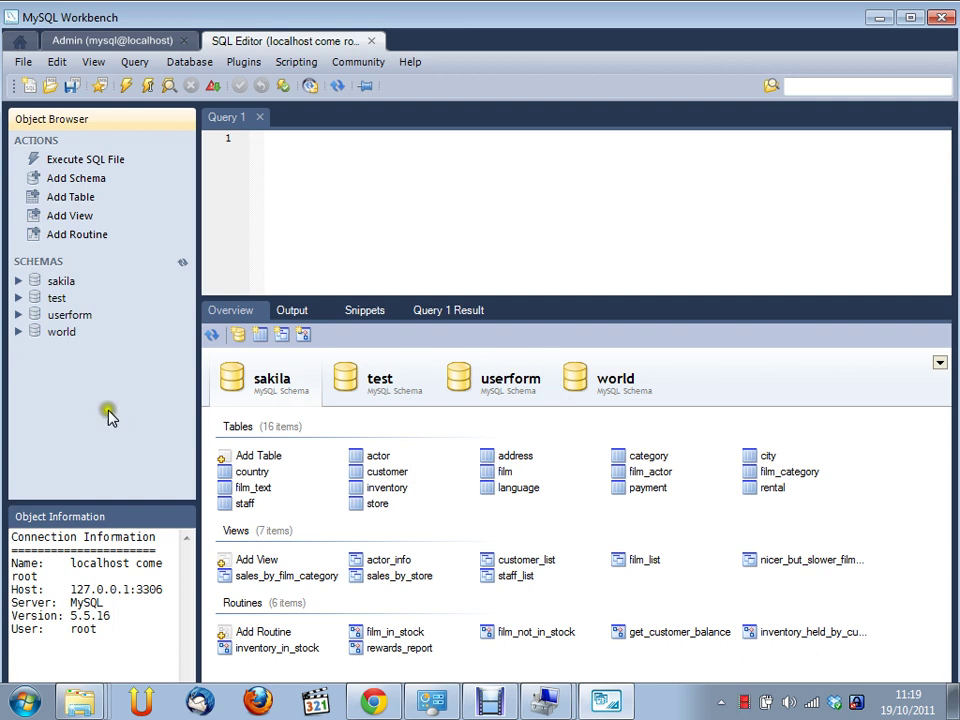
Start a new schema from the Overview toolbar, giving the default name new_schema
right_click(33, 366)
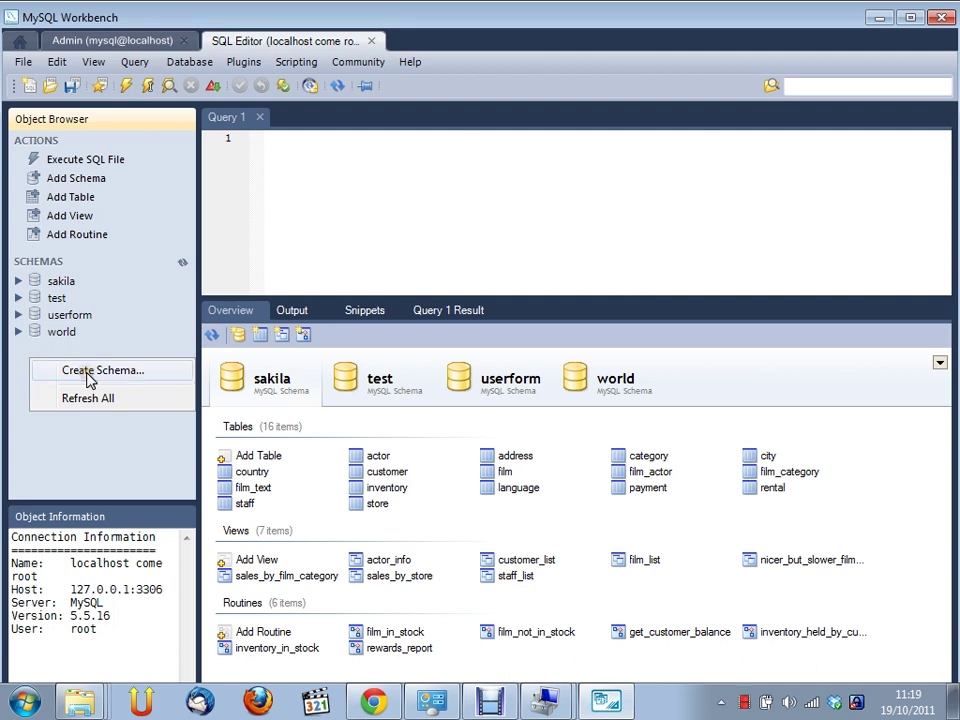
click(95, 283)
click(85, 179)
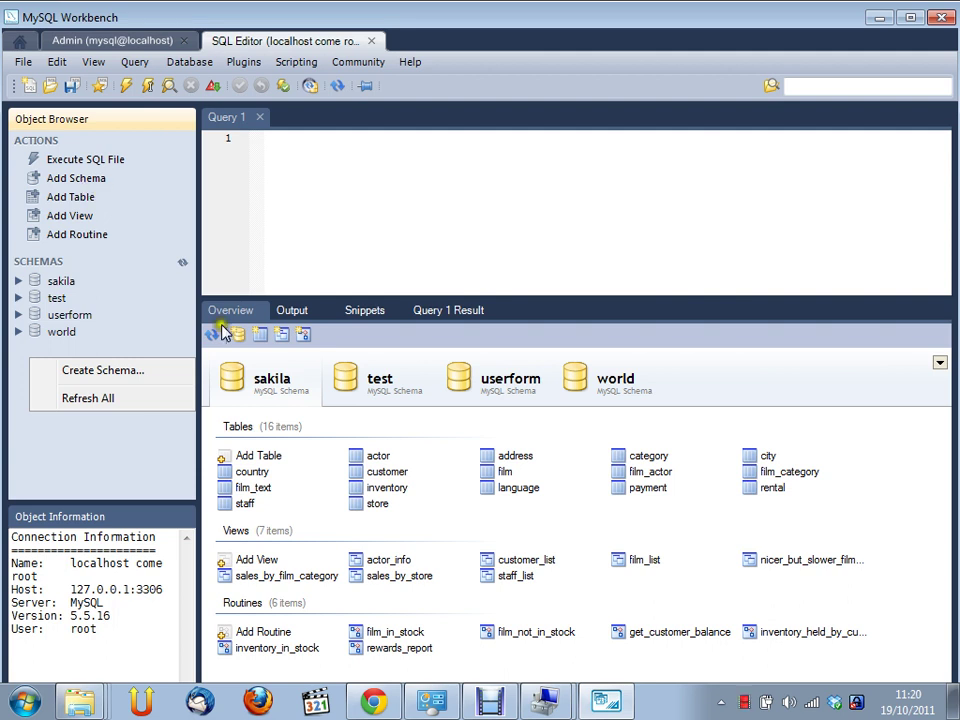
click(344, 217)
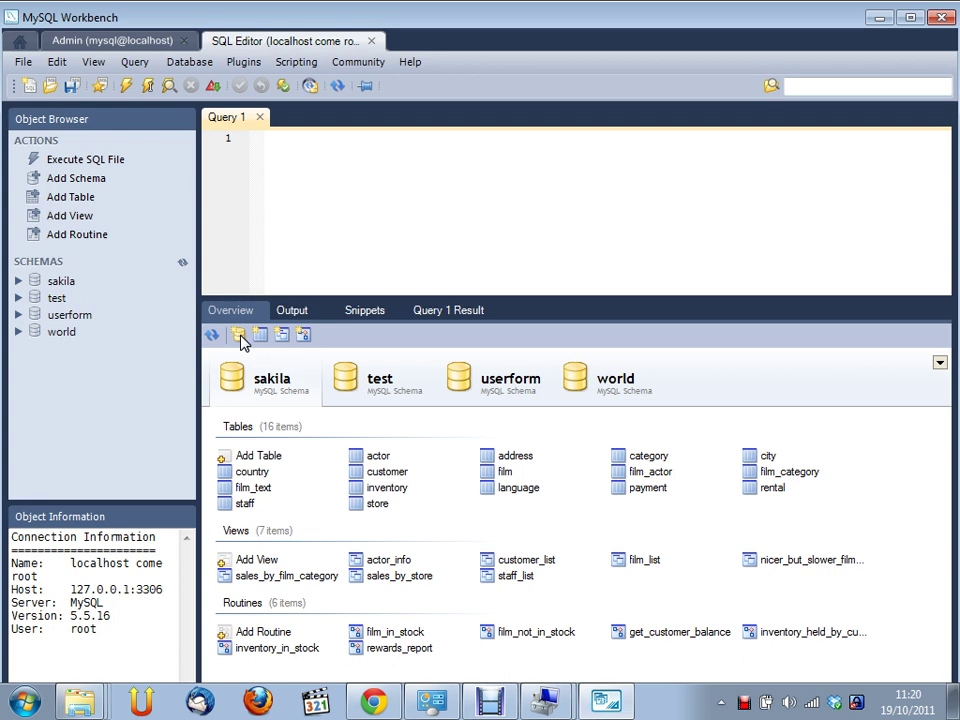
right_click(537, 366)
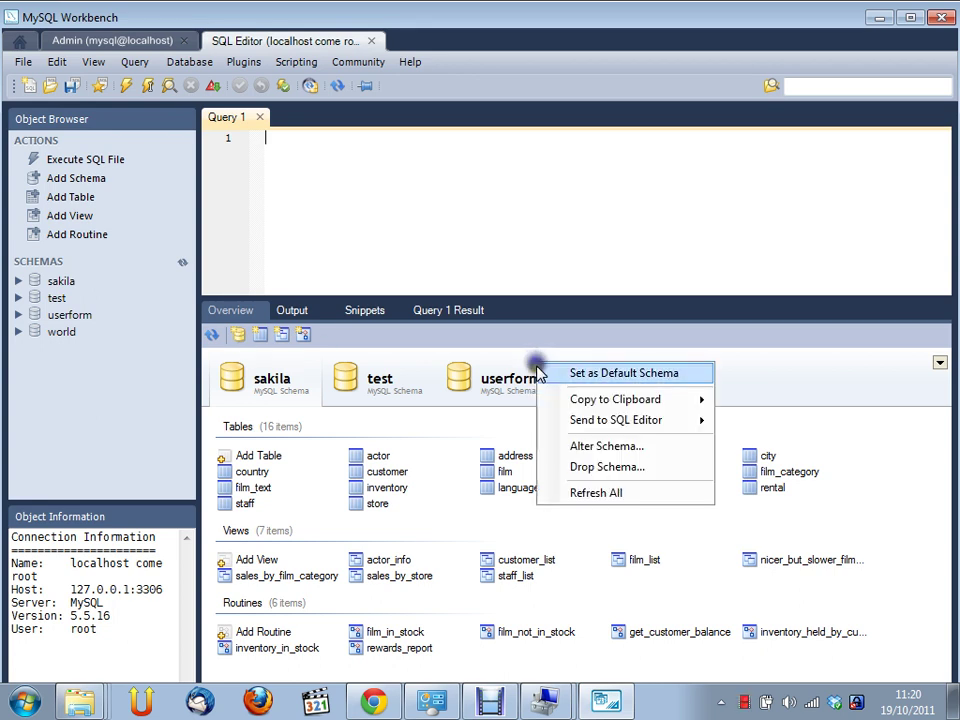
click(768, 386)
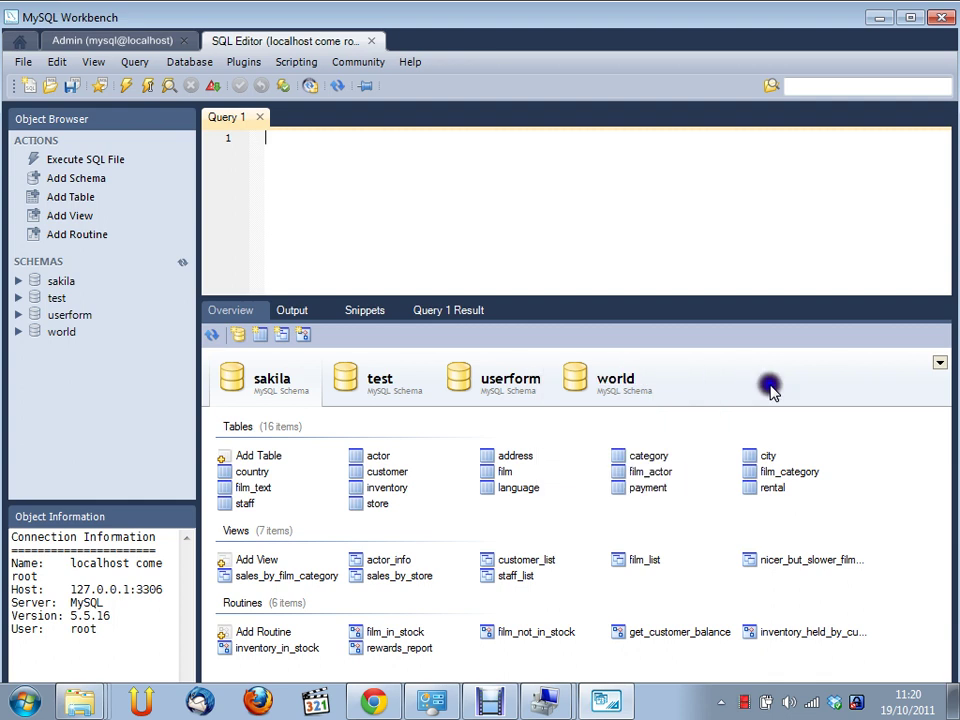
click(239, 337)
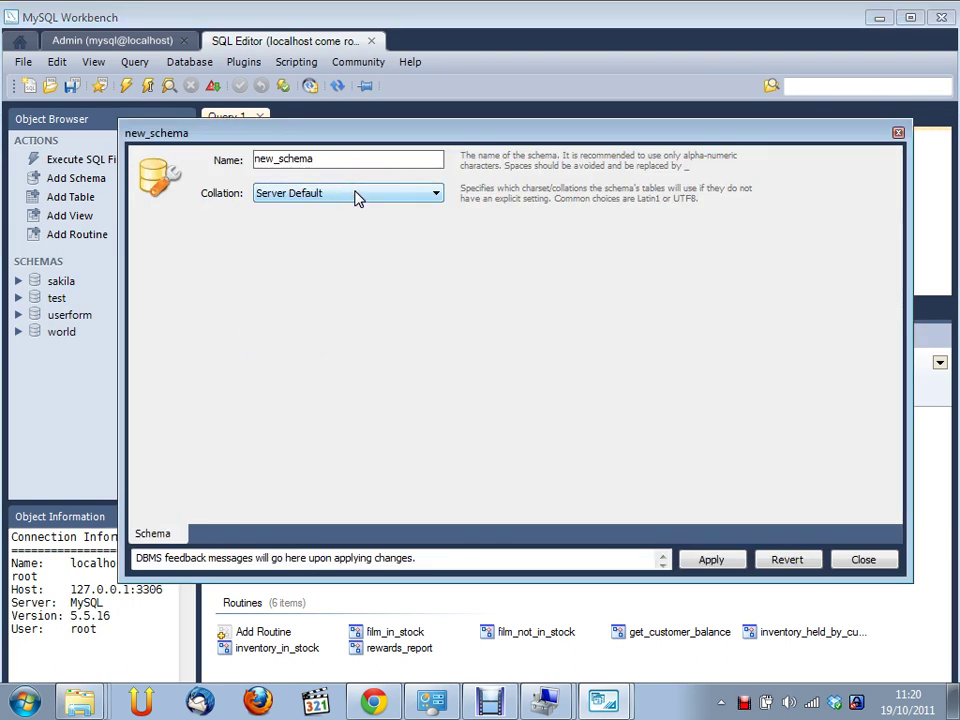
Rename the schema to prova and apply to preview the CREATE SCHEMA `prova` script
double_click(321, 157)
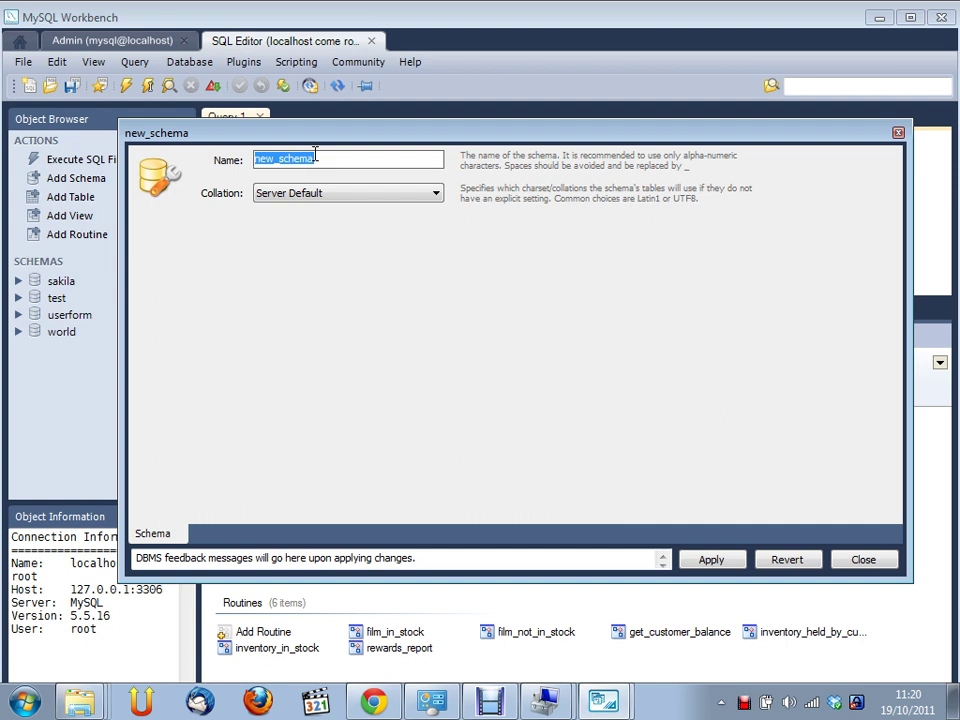
text(prova)
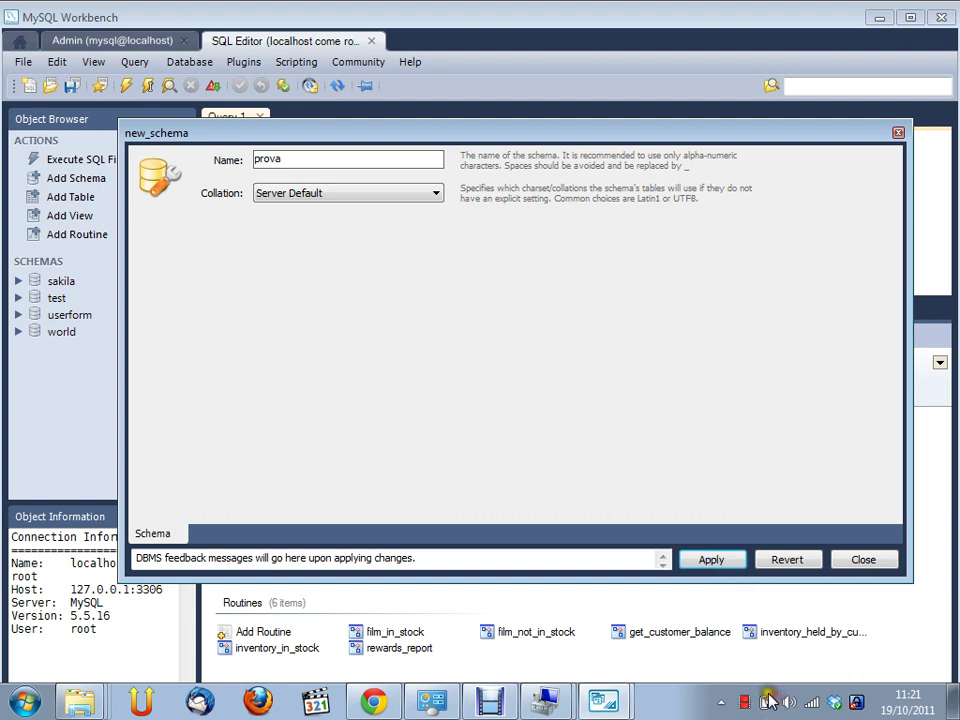
click(730, 562)
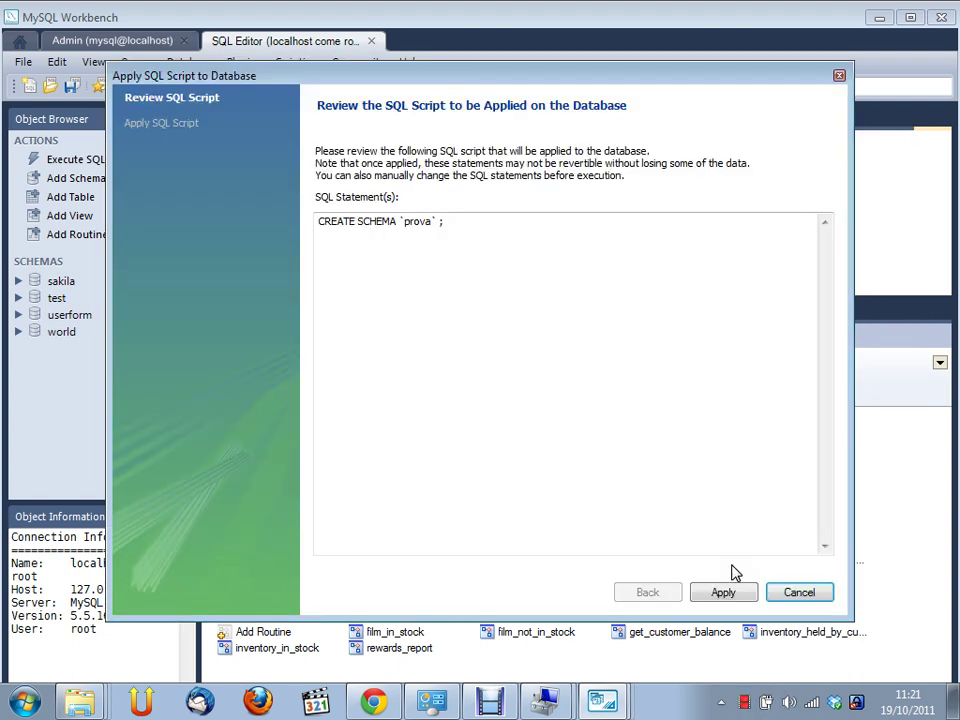
Run the CREATE SCHEMA `prova` script and finish the apply wizard
click(347, 242)
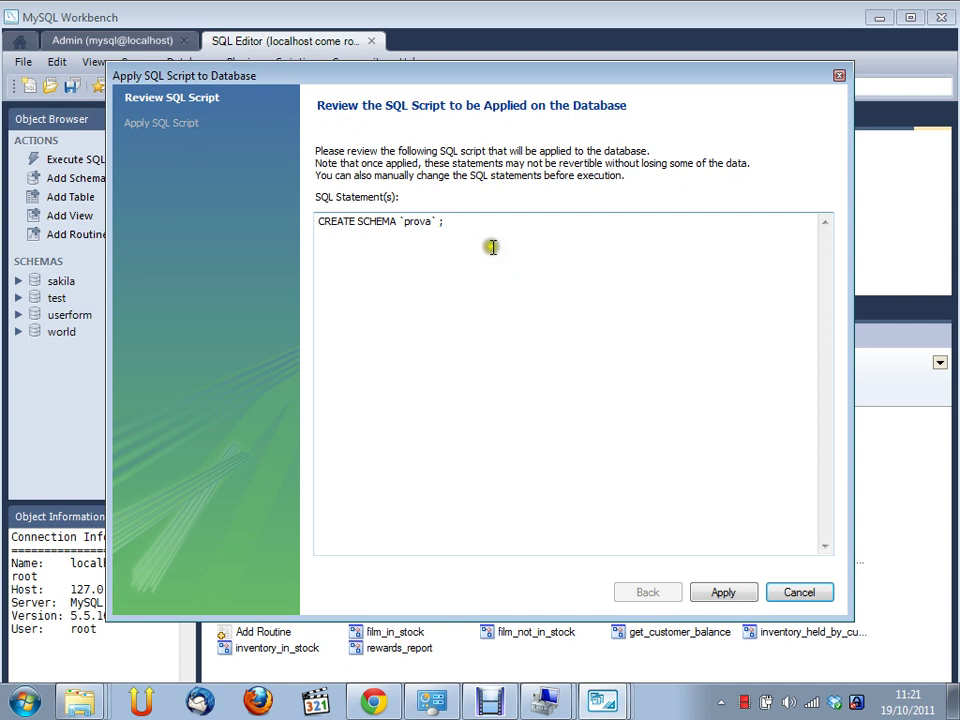
click(735, 592)
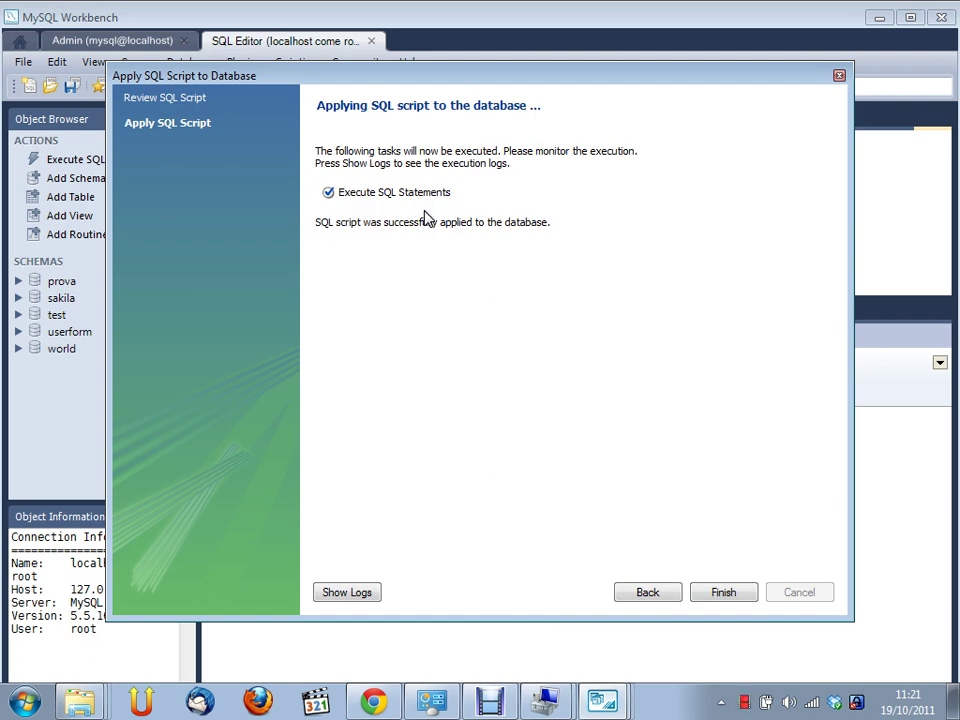
click(723, 593)
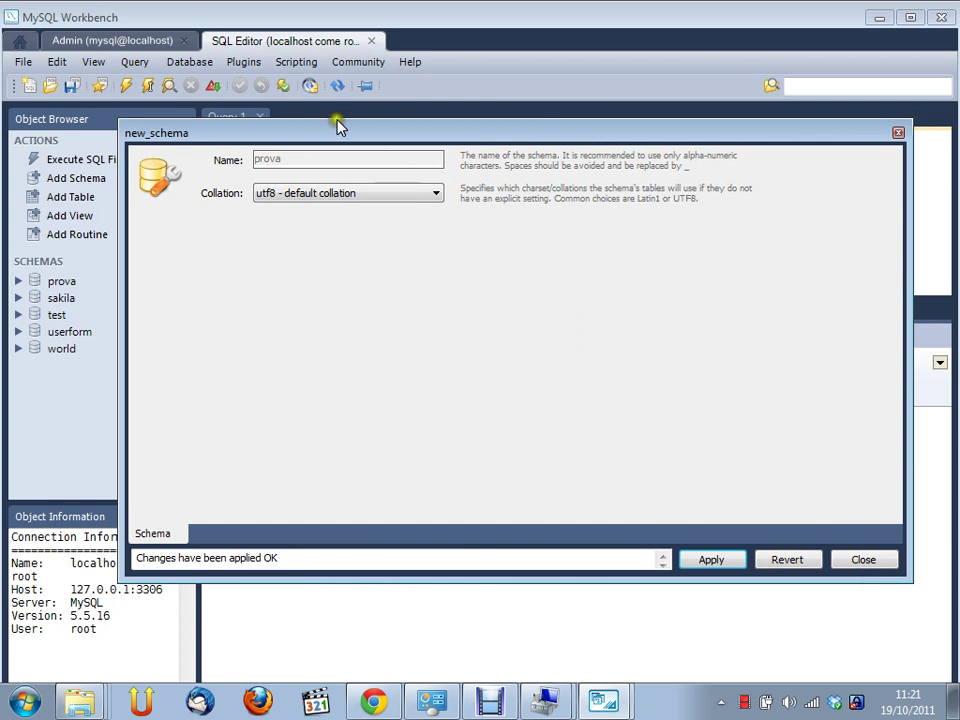
drag(336, 132, 288, 119)
Close the schema editor, expand prova's Tables, and start a new table with Add Table
click(829, 553)
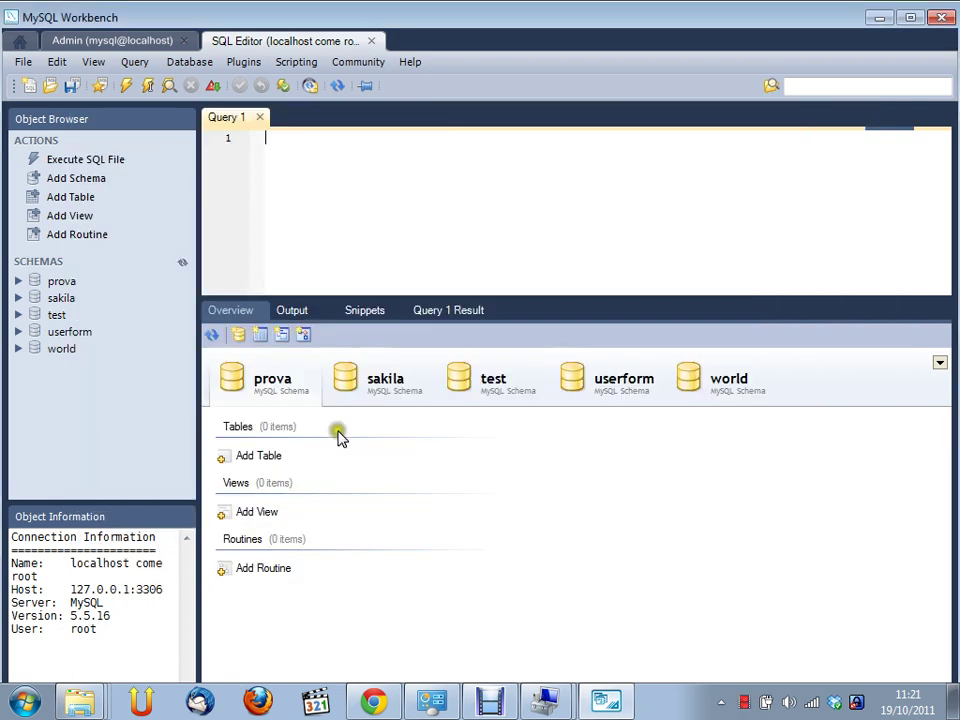
click(274, 379)
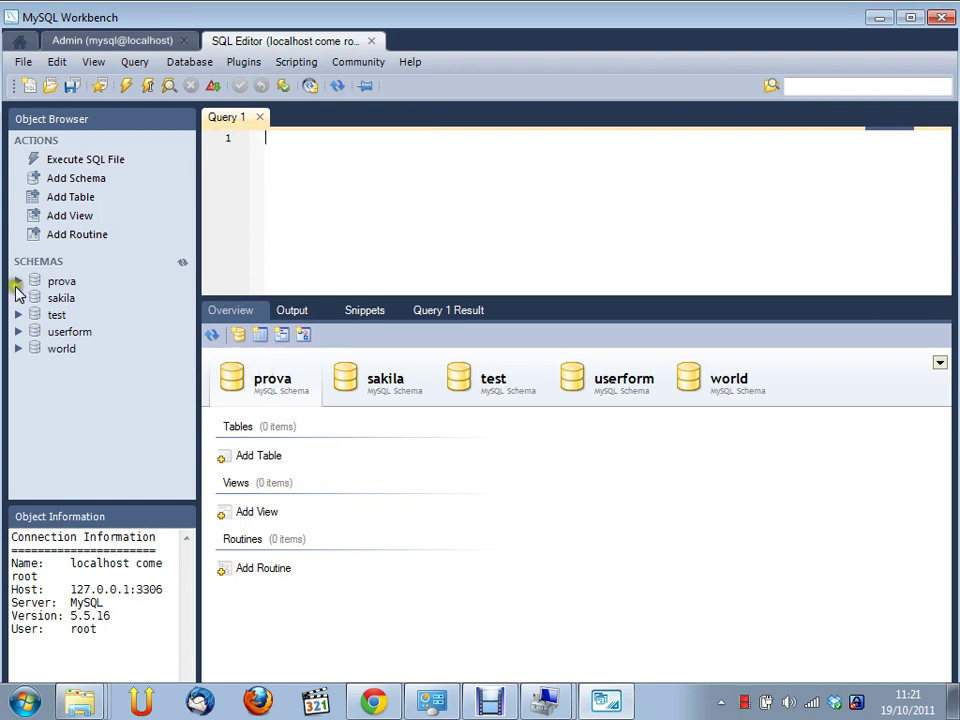
click(17, 282)
click(40, 302)
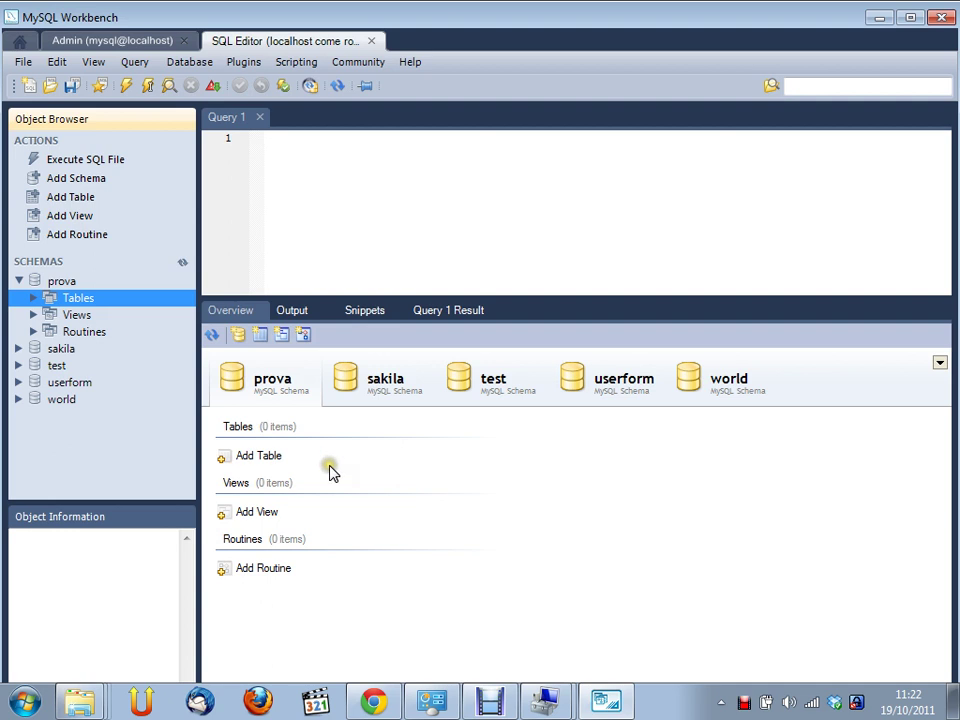
click(257, 460)
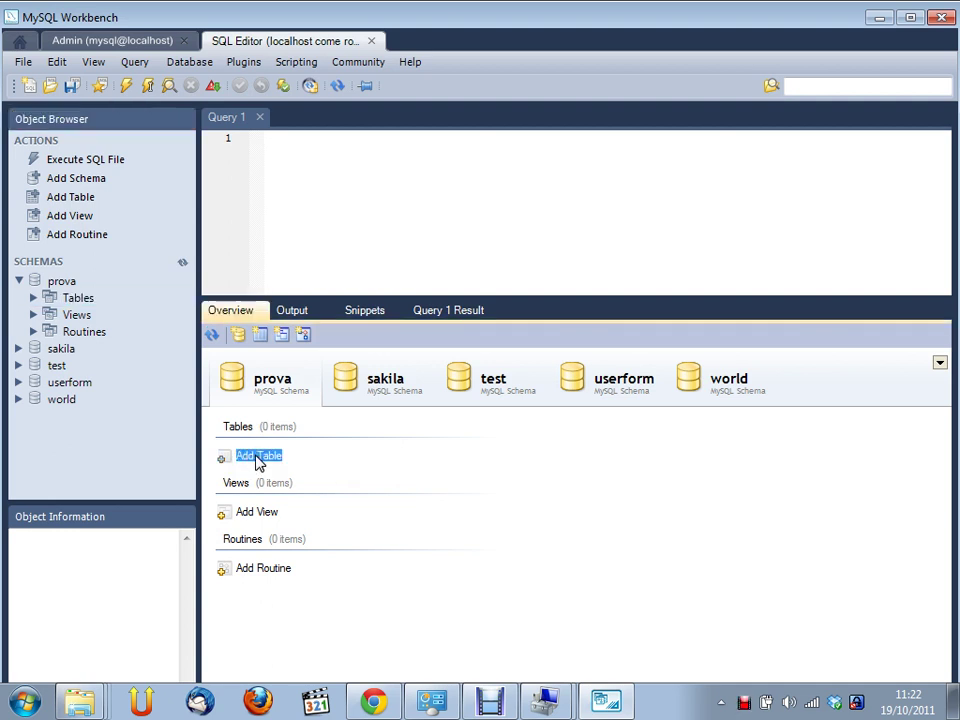
double_click(257, 460)
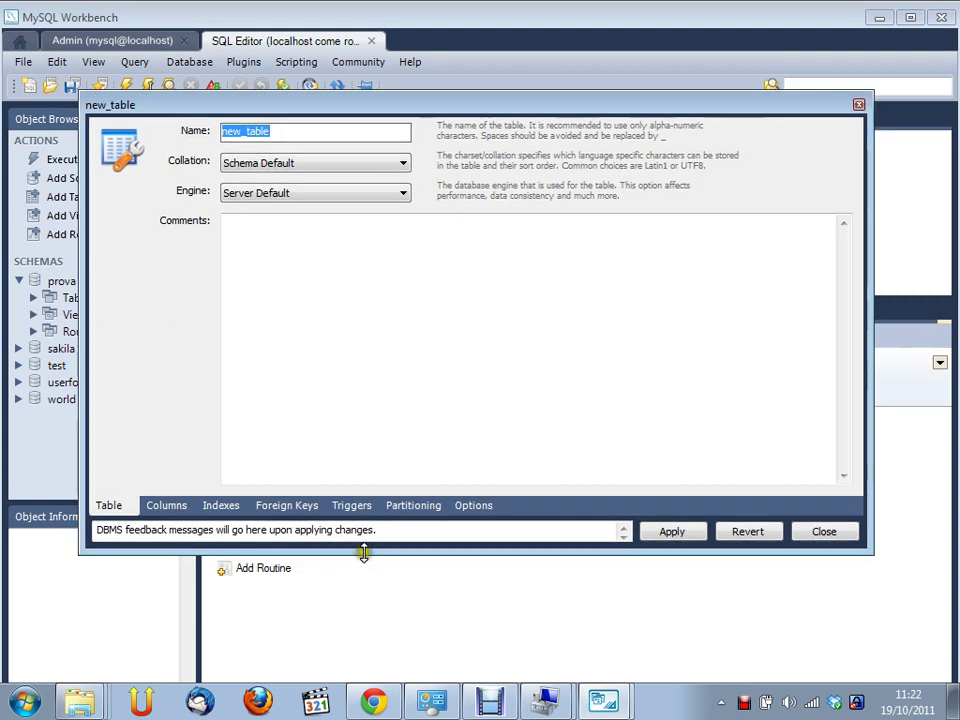
Enlarge the table editor, name the table utenti, and show its Columns list
drag(364, 554, 369, 626)
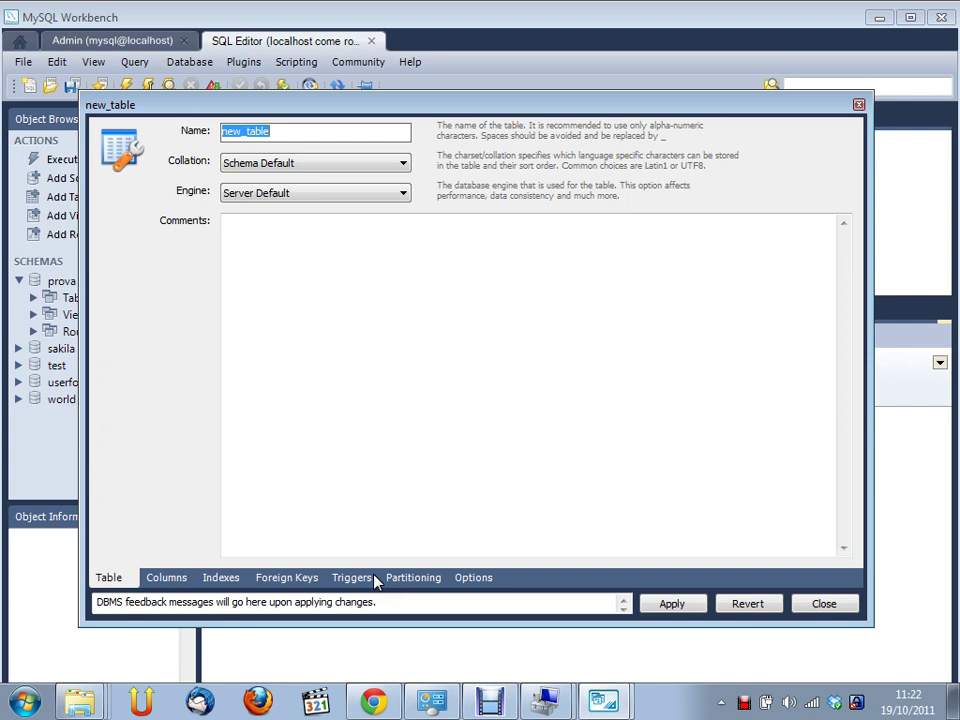
text(utenti)
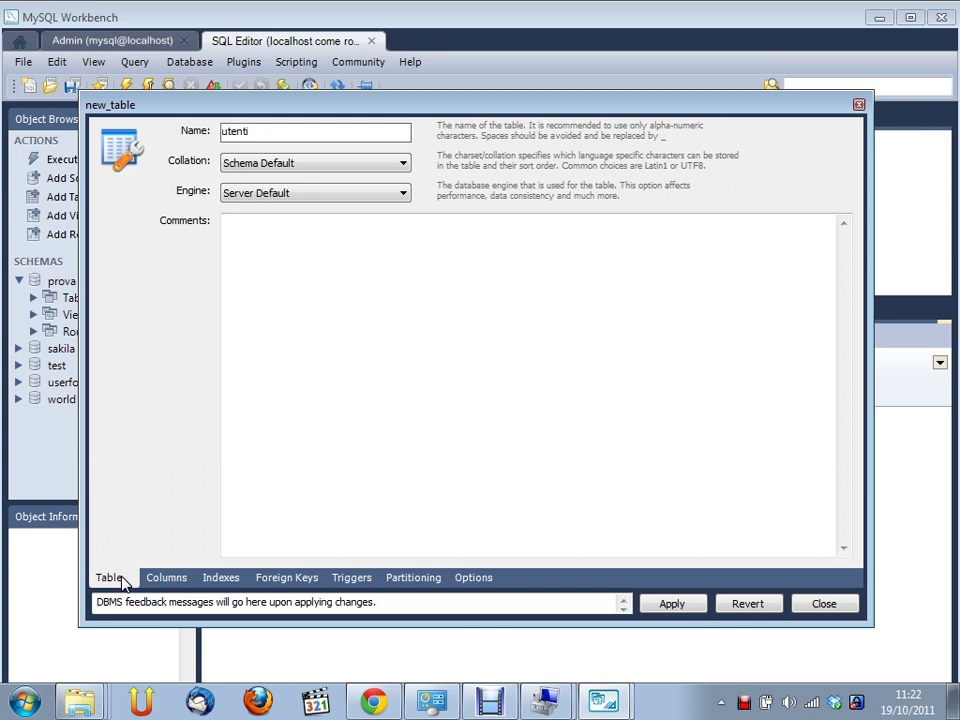
click(168, 580)
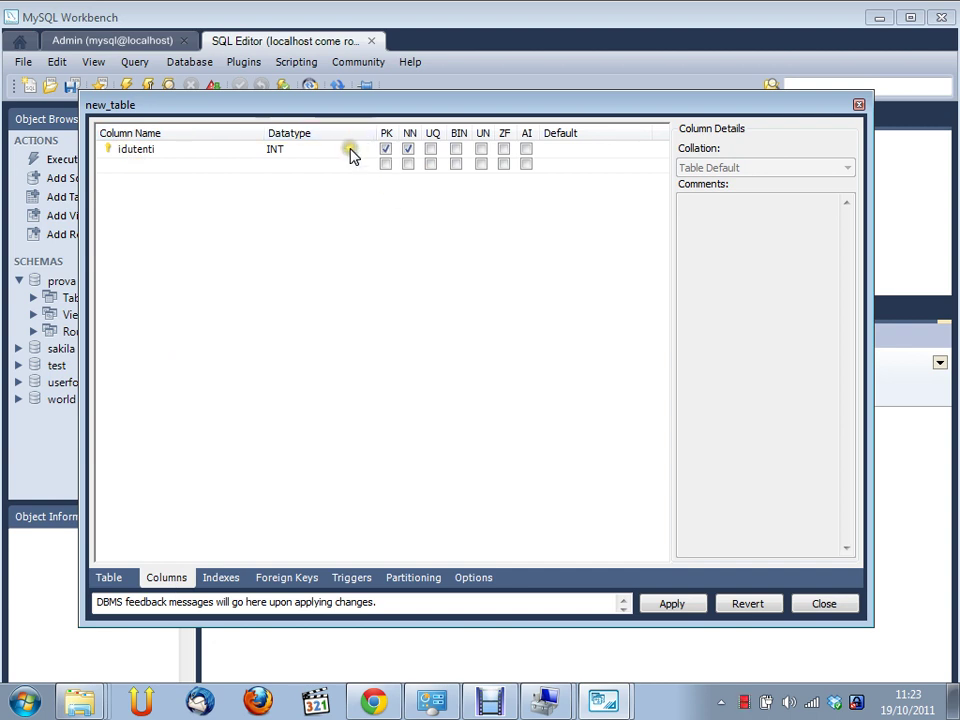
Rename the first column idutenti to username with type VARCHAR(30)
double_click(184, 146)
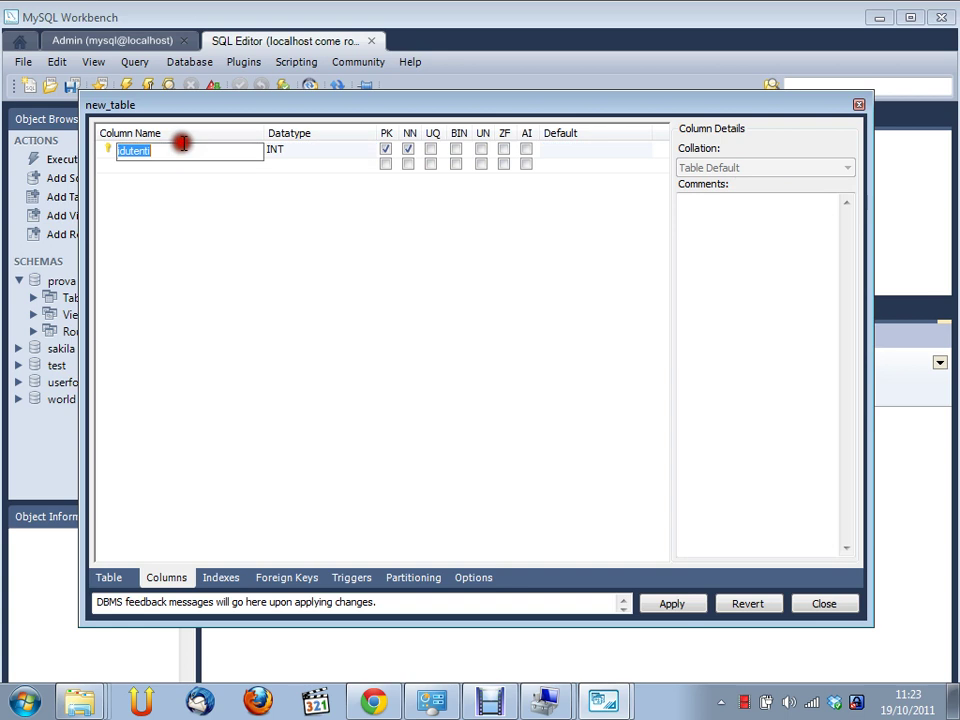
text(user)
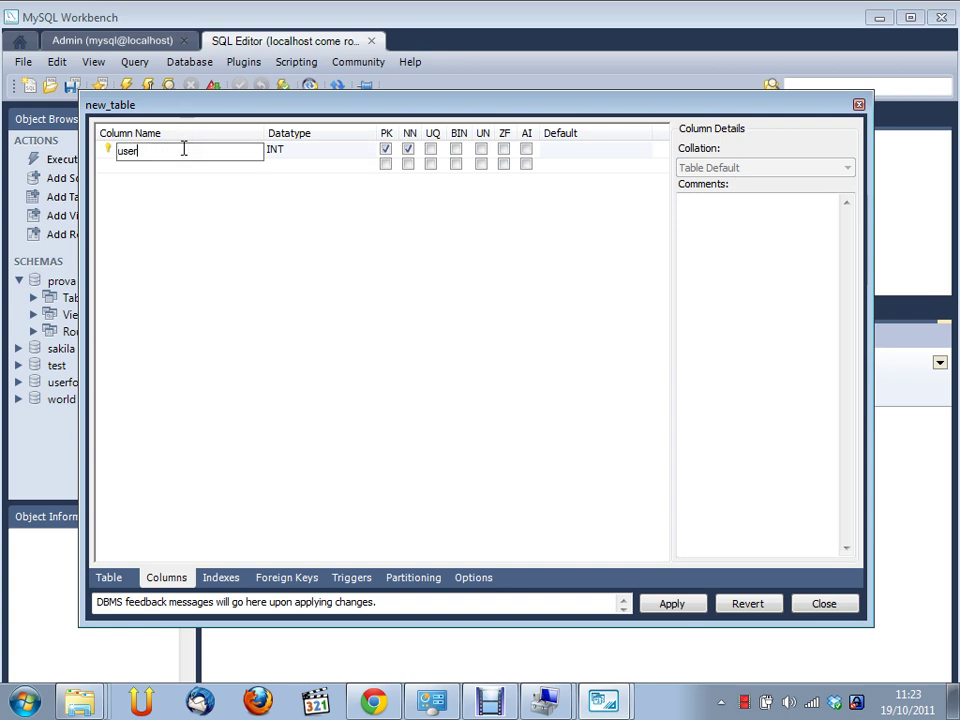
text(name)
key(Tab)
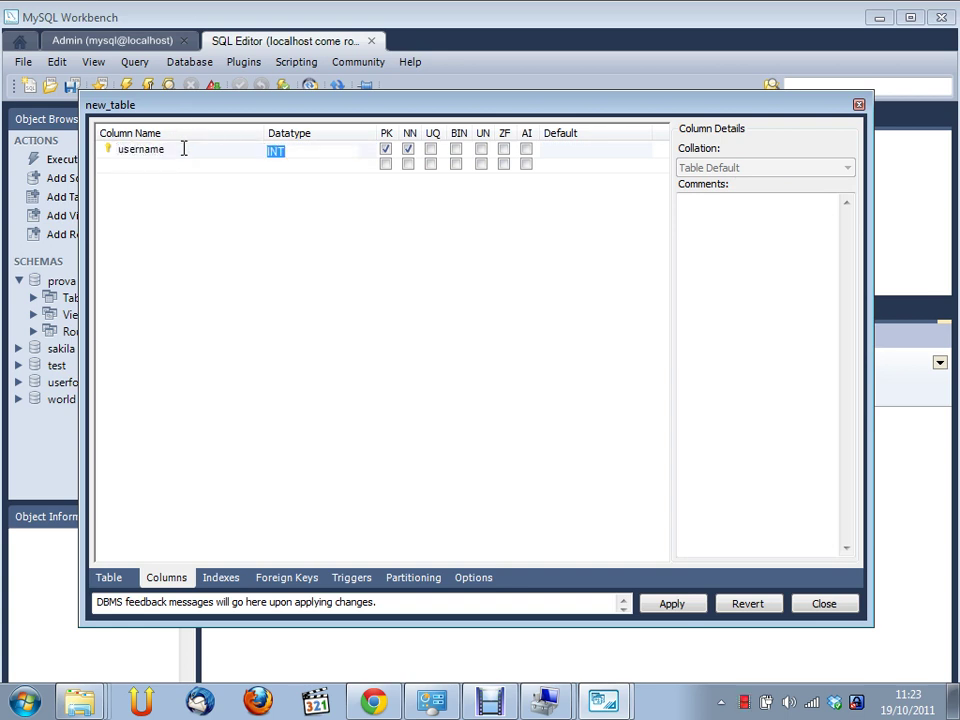
text(var)
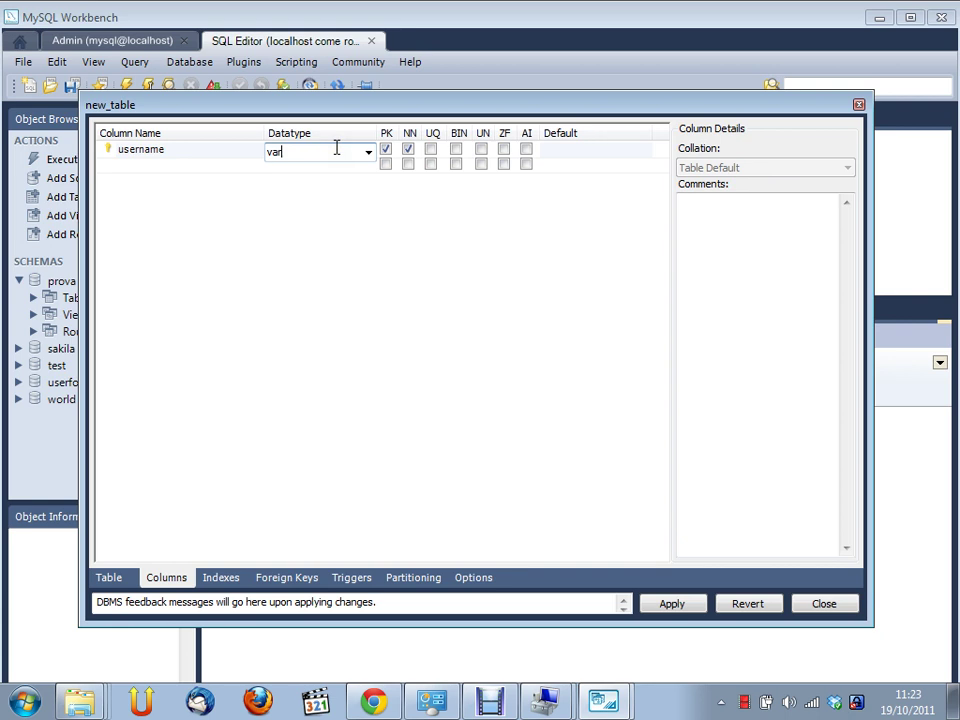
text(char(30))
key(Return)
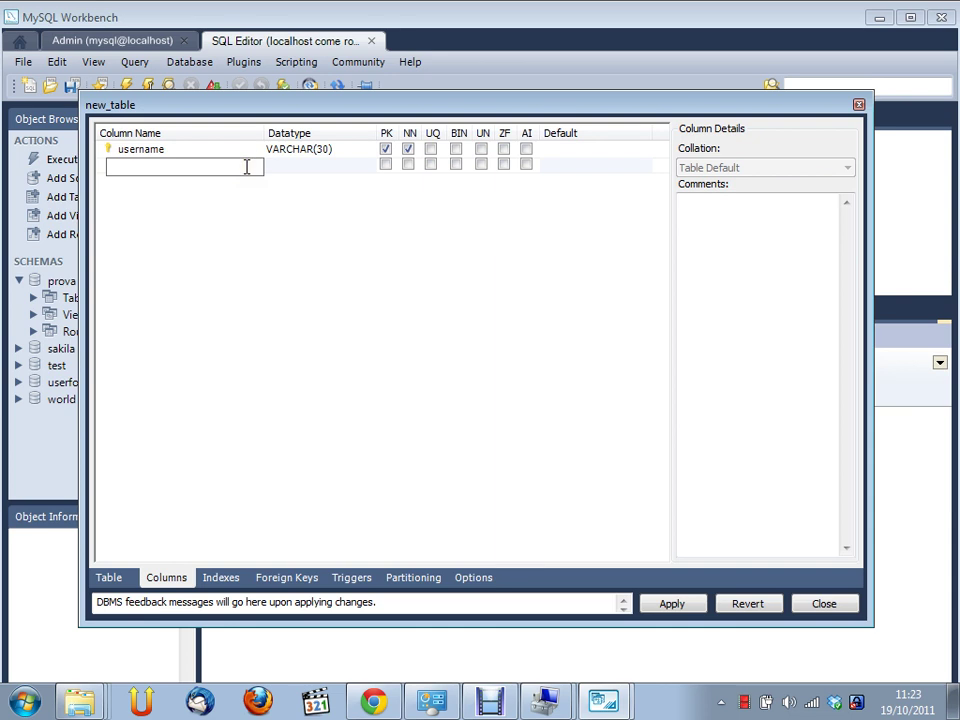
Add cognome and nome columns, both keeping type VARCHAR(45)
text(cognome)
key(Tab)
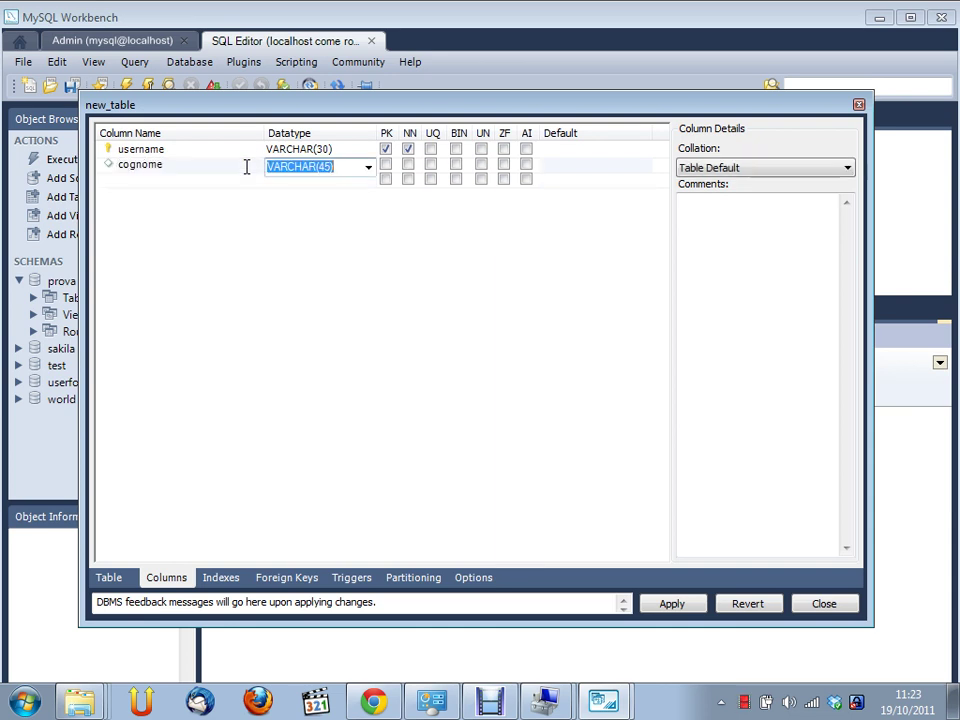
key(Return)
text(c)
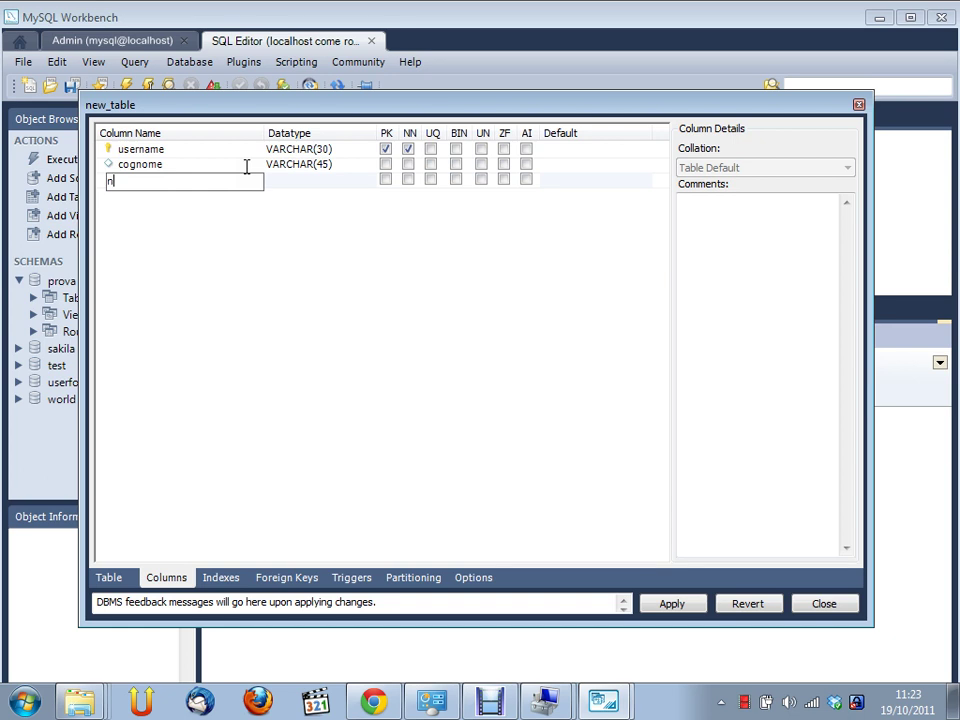
text(ognome)
key(Tab)
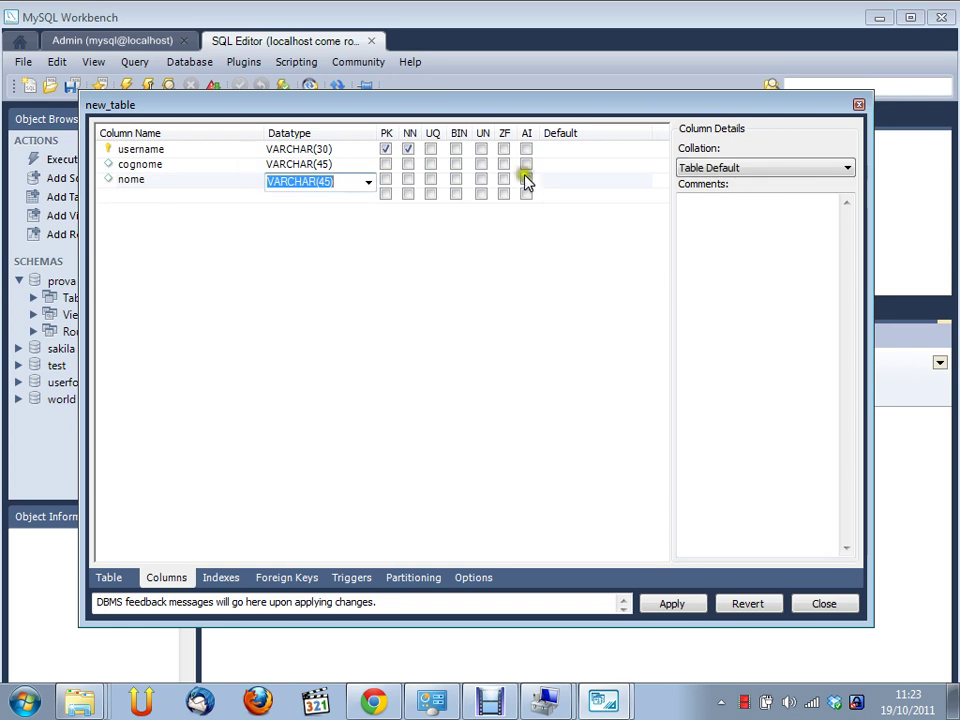
click(368, 181)
scroll(380, 260, down, 5)
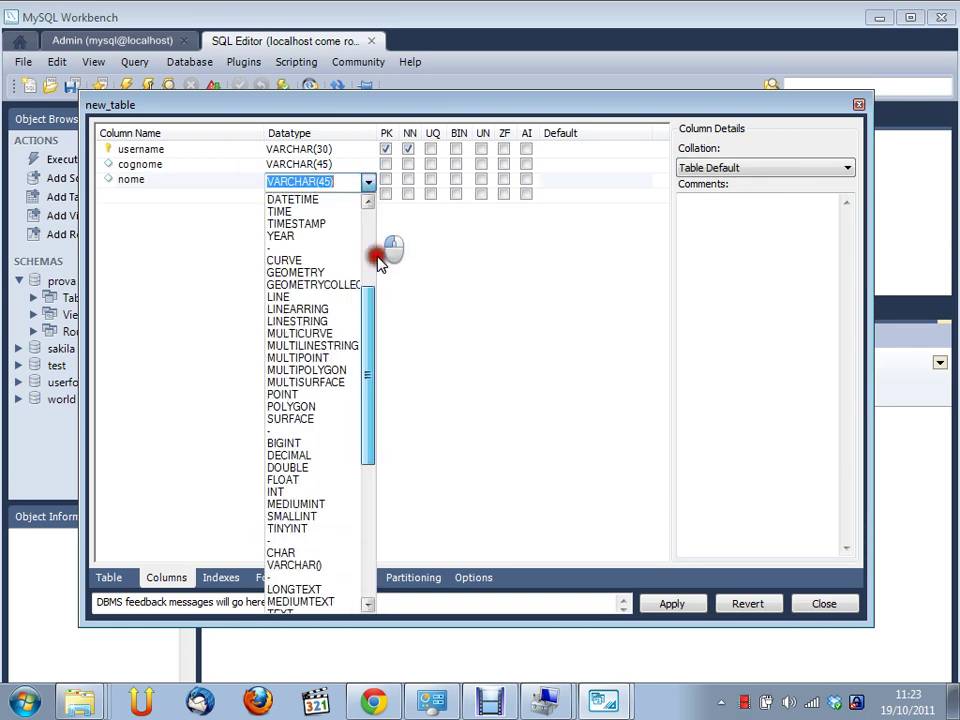
scroll(378, 260, down, 8)
scroll(362, 291, up, 11)
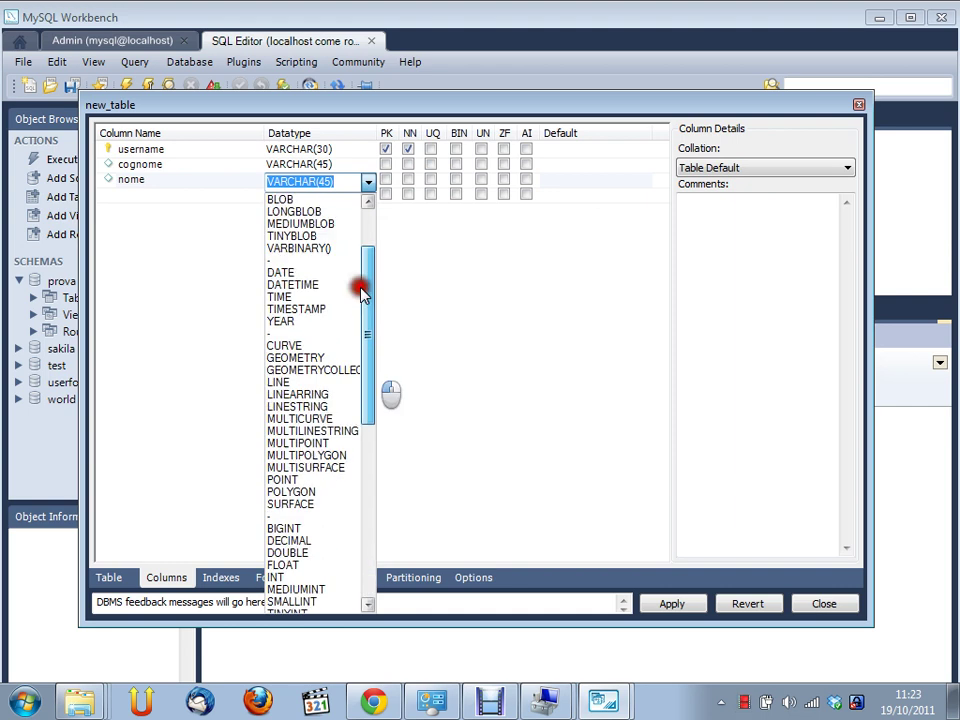
scroll(360, 240, up, 3)
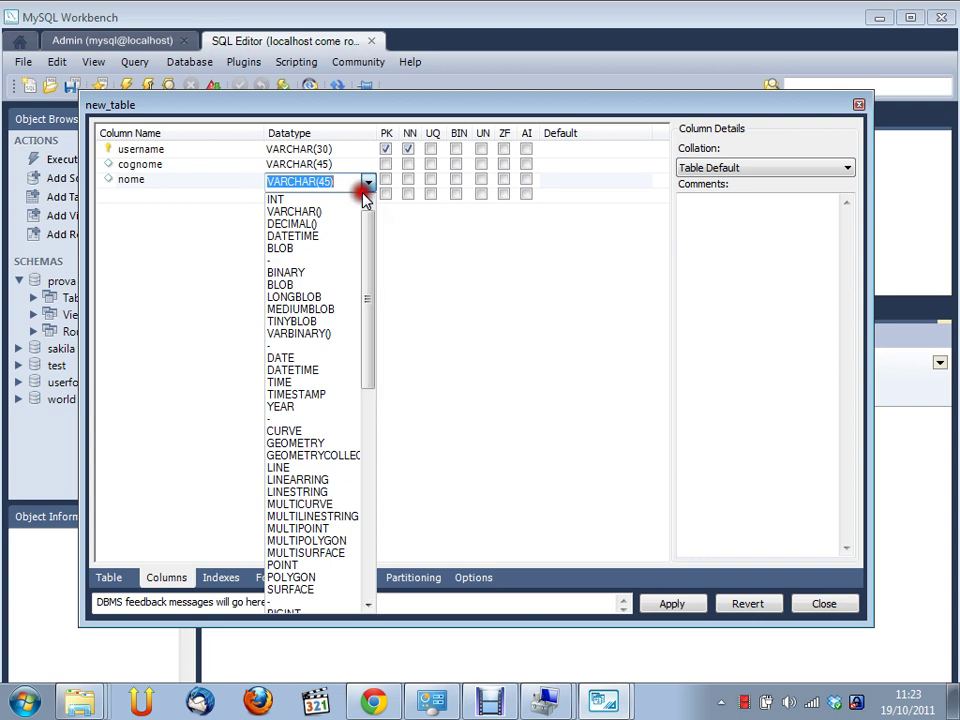
click(180, 199)
click(178, 201)
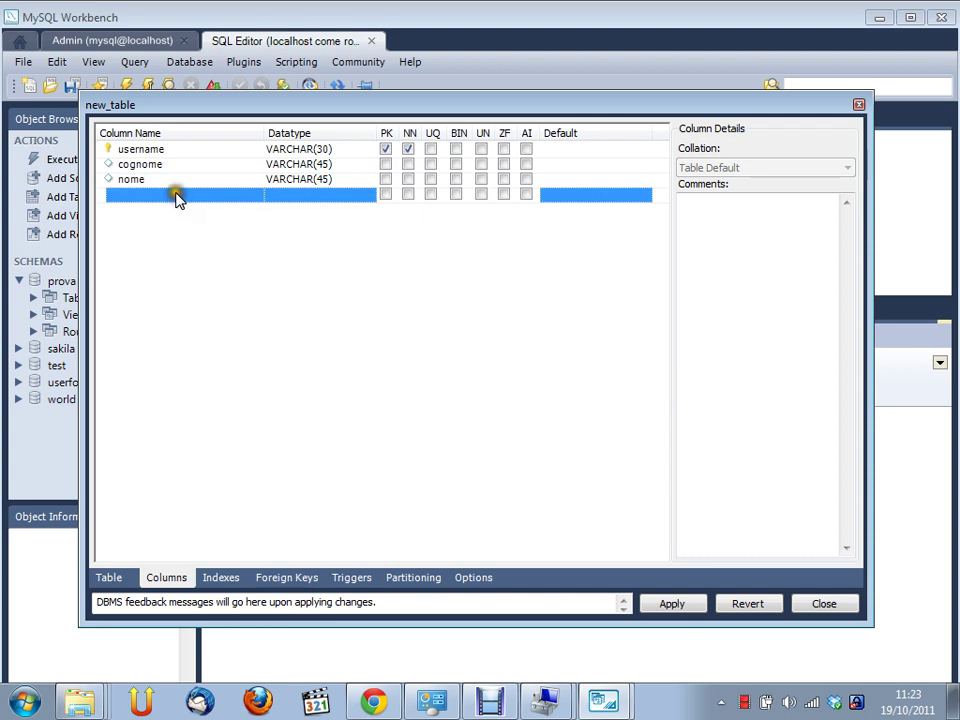
Add a fourth column named eta with datatype INT
click(178, 197)
text(eta)
key(Tab)
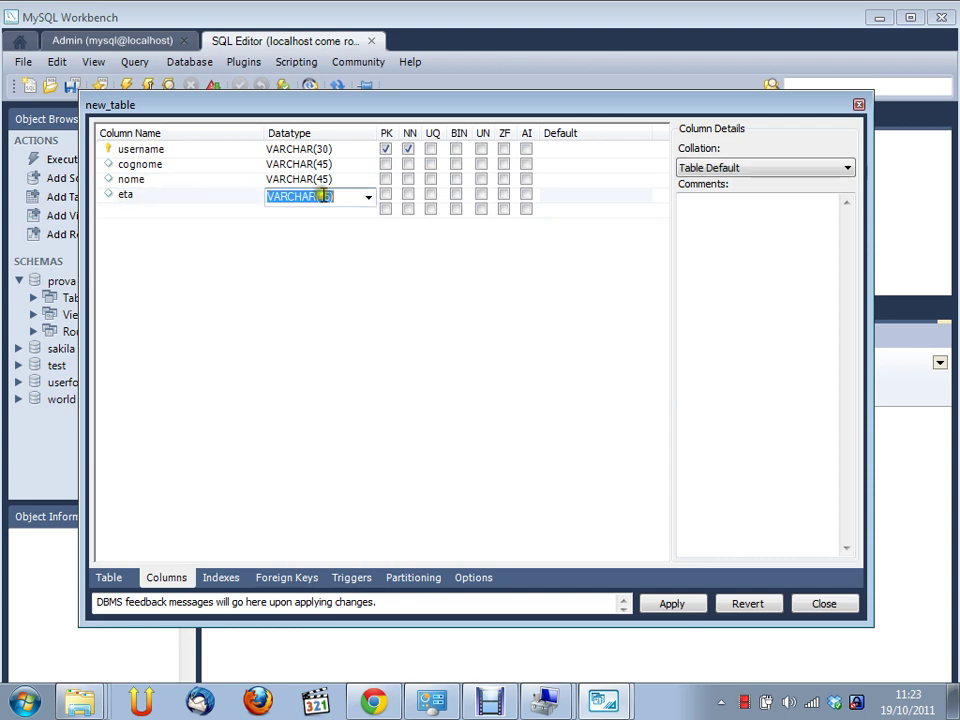
click(368, 197)
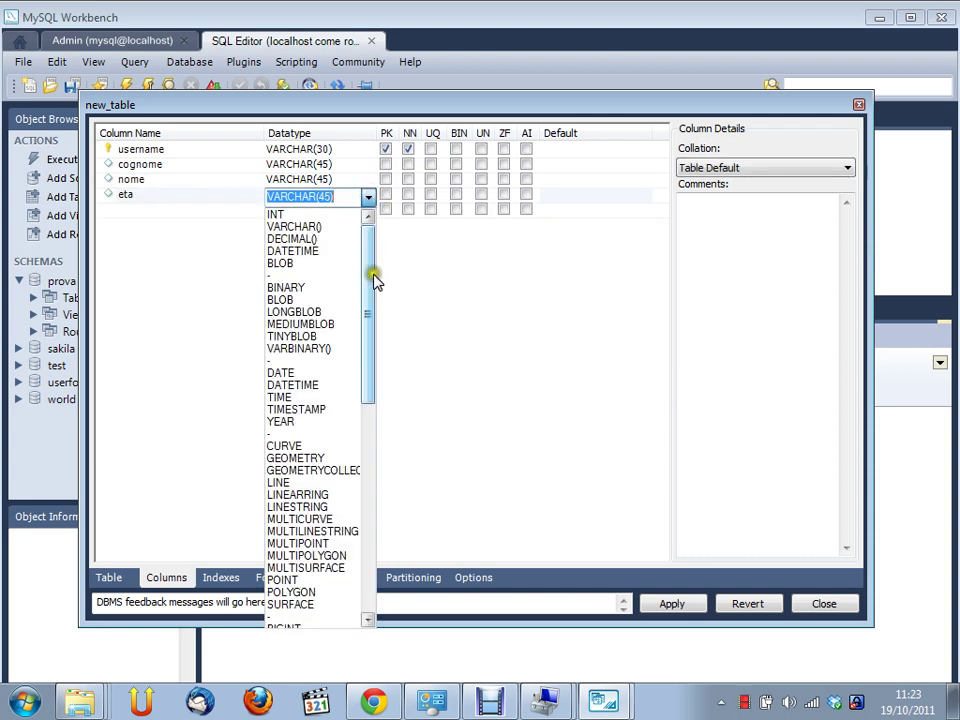
drag(368, 248, 272, 214)
click(238, 211)
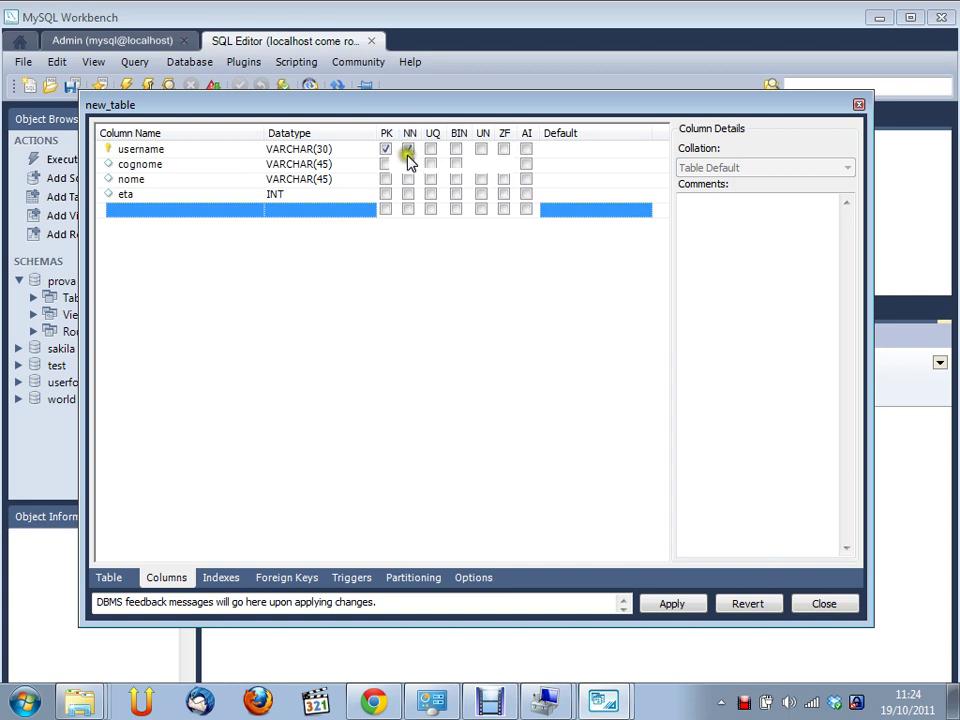
Tick NN for cognome and nome, leaving eta nullable
click(408, 164)
click(408, 179)
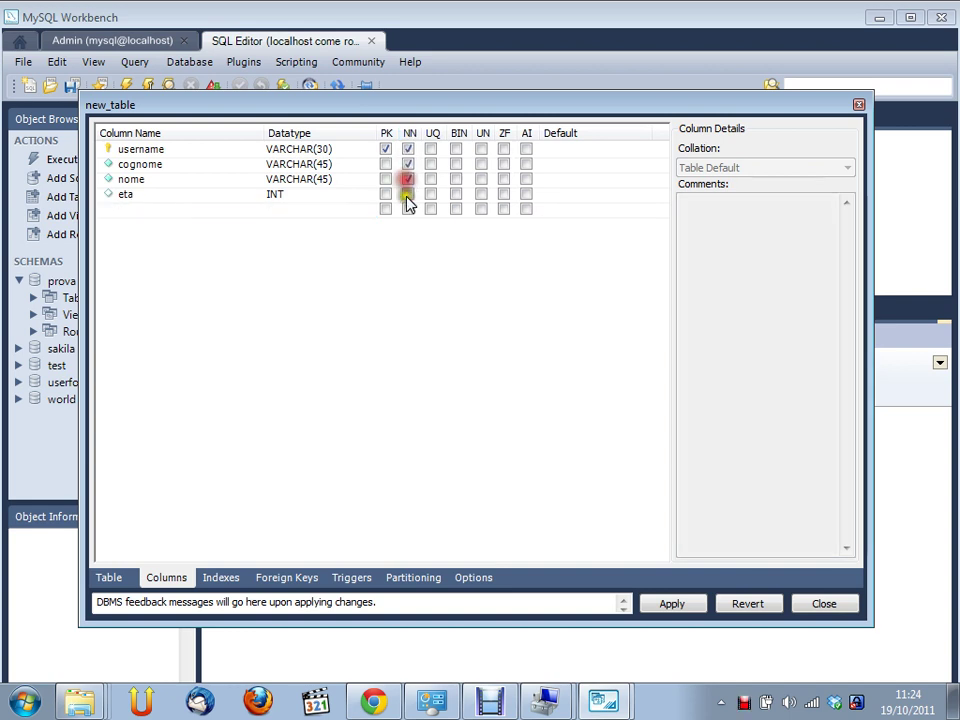
click(408, 194)
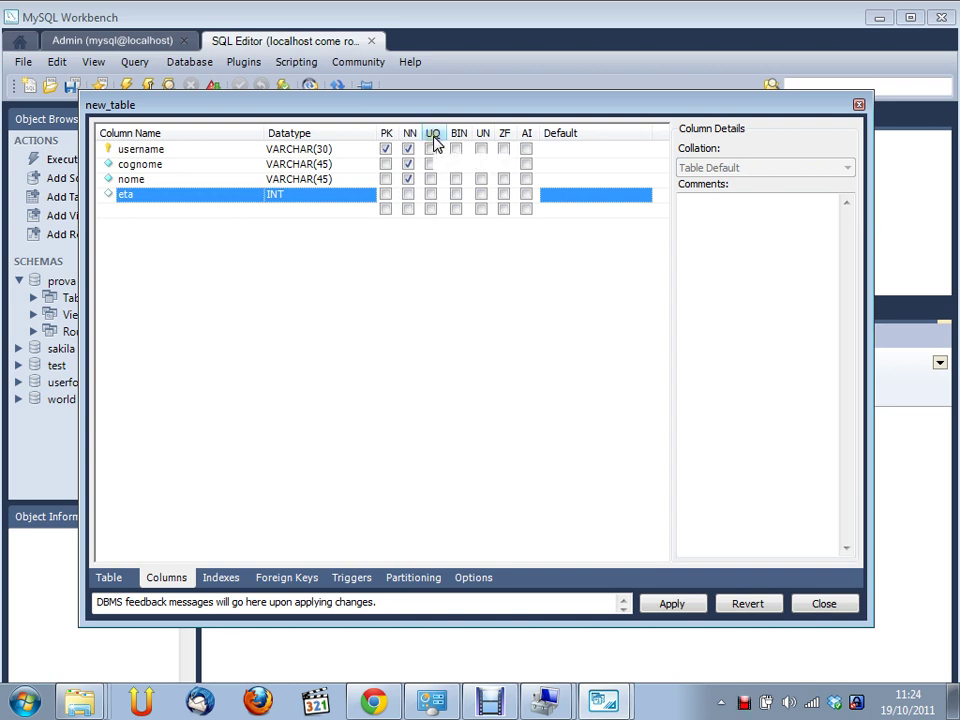
click(433, 138)
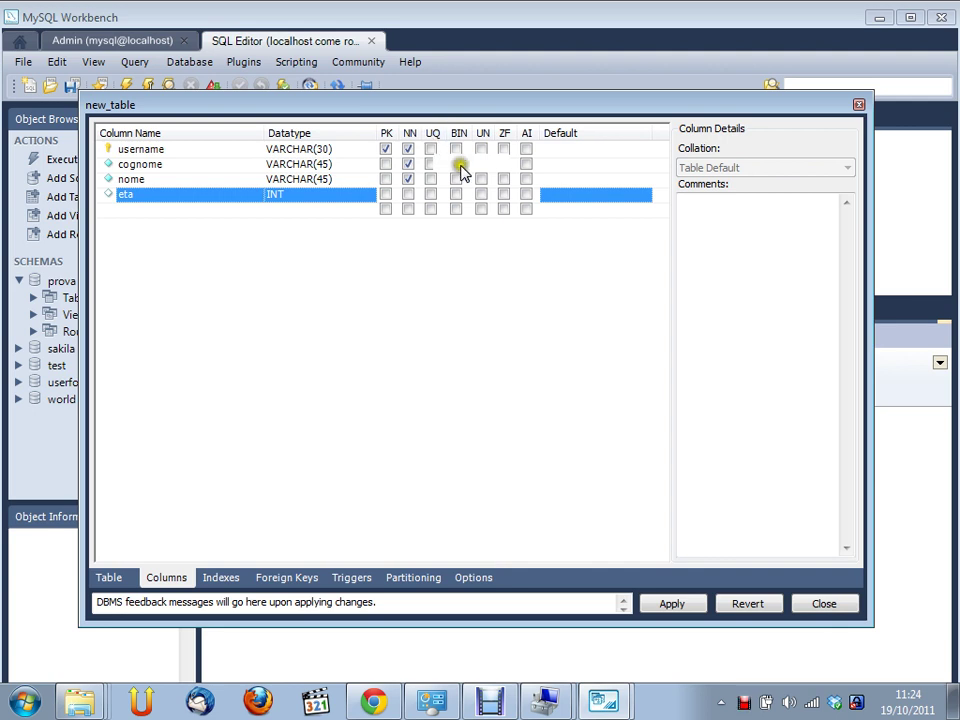
drag(452, 109, 455, 88)
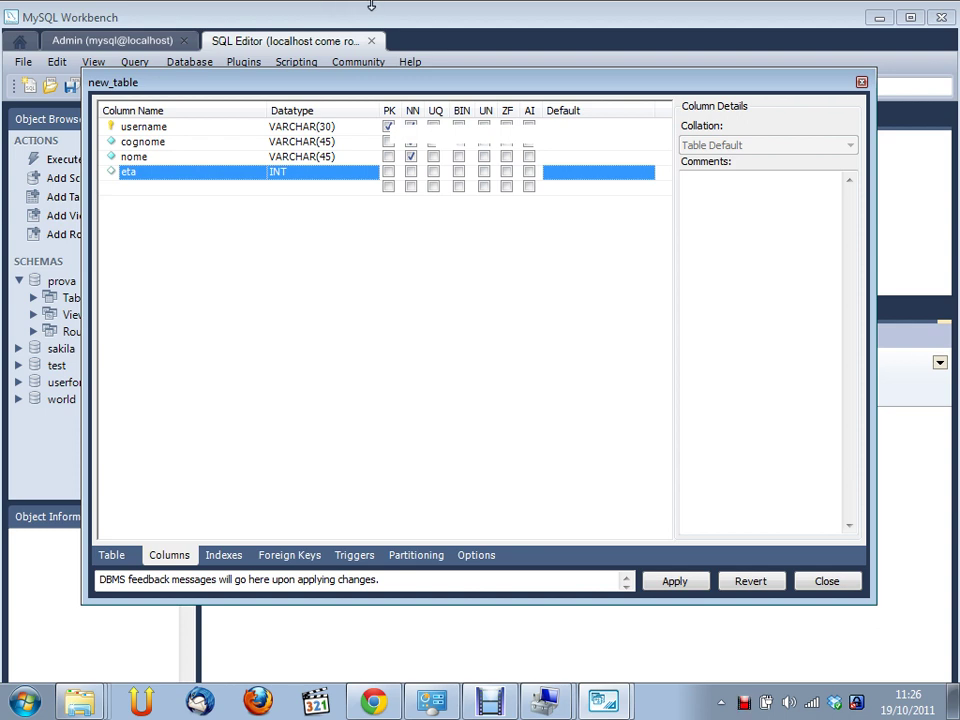
click(200, 128)
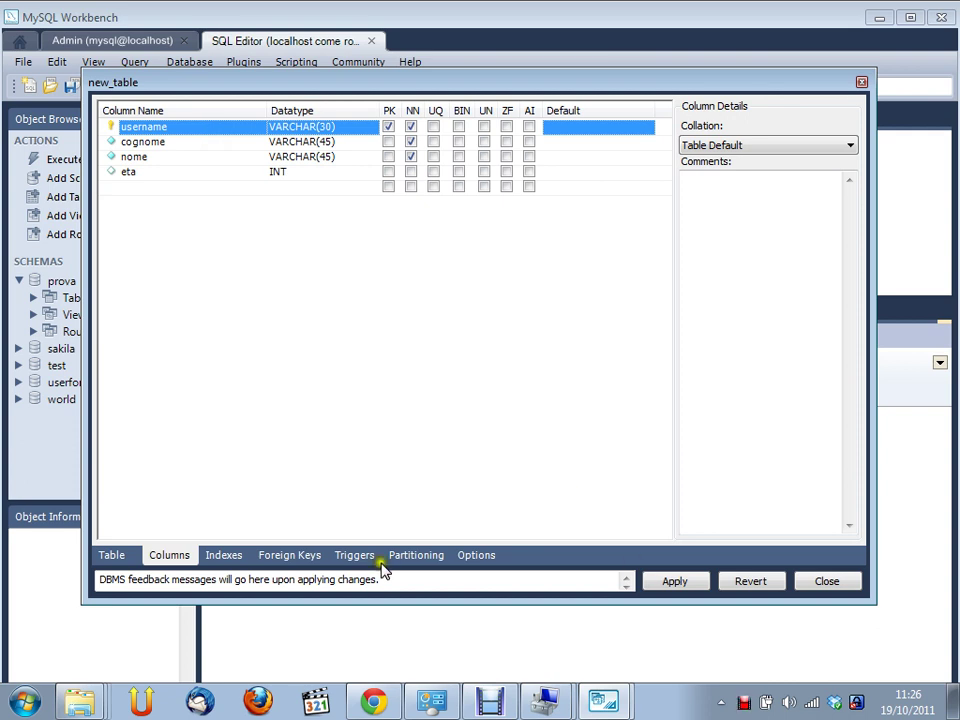
Check the Indexes and Foreign Keys tabs, then generate the CREATE TABLE `prova`.`utenti` script
click(233, 558)
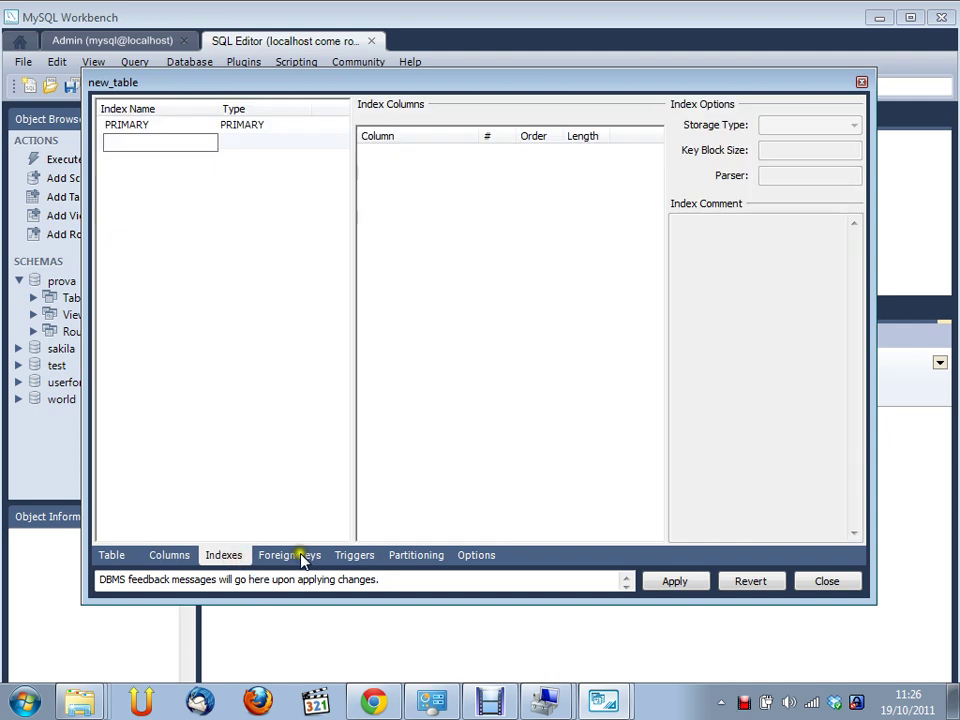
click(300, 556)
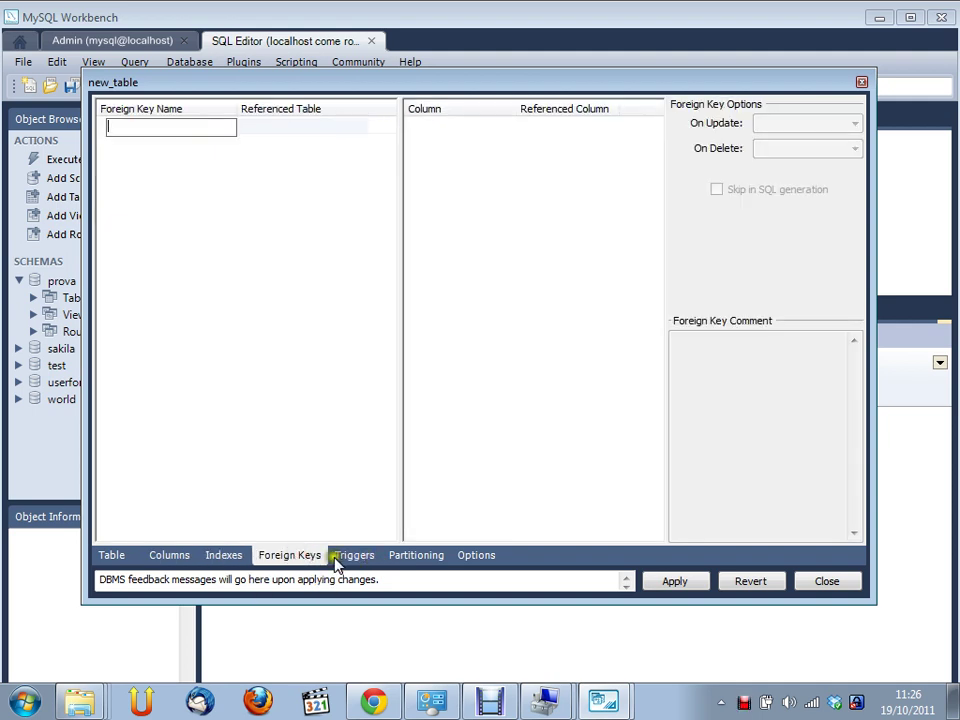
click(178, 558)
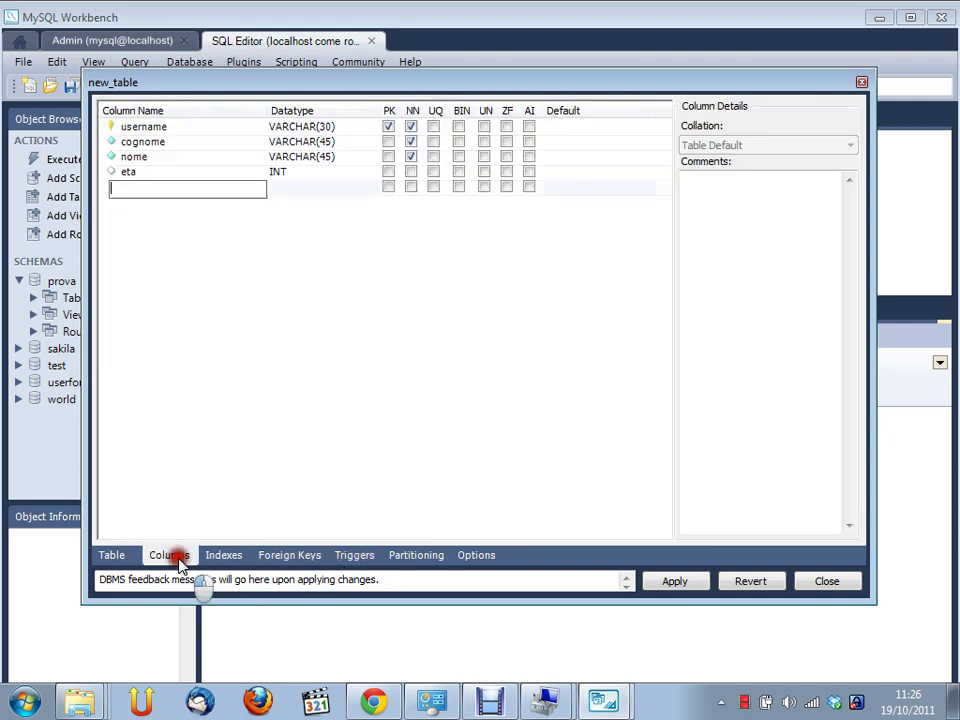
click(682, 590)
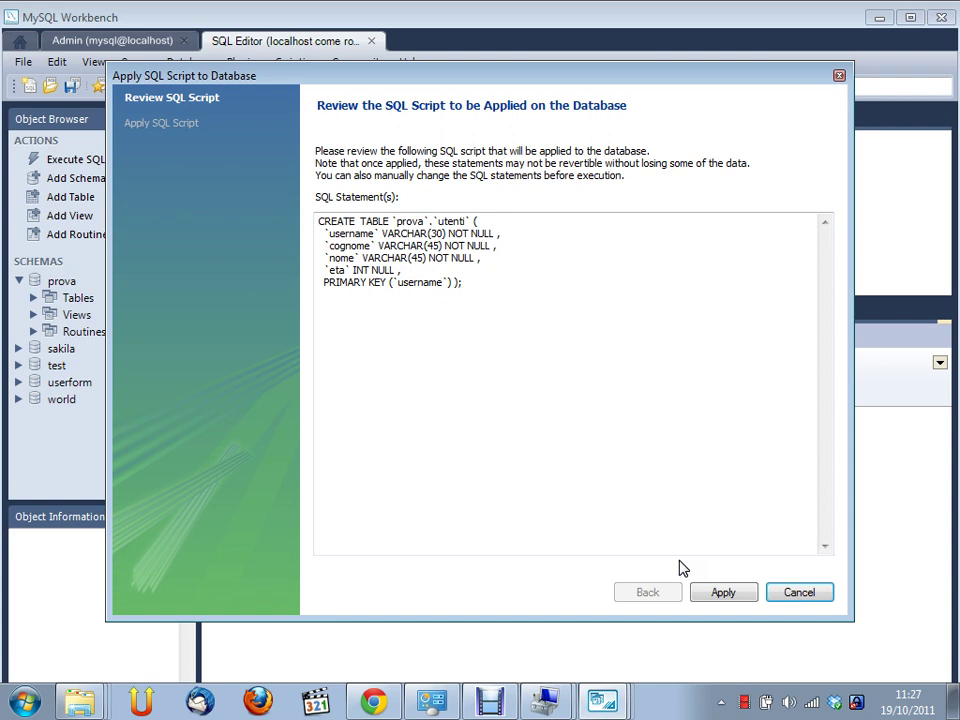
Run the CREATE TABLE script to create utenti in prova
click(745, 590)
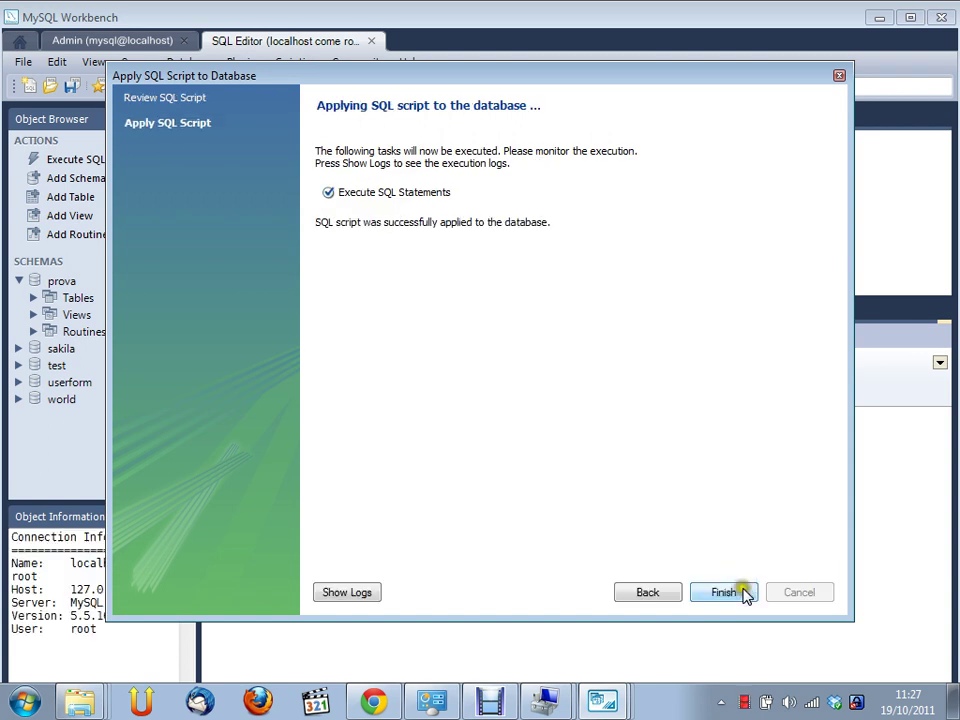
click(740, 598)
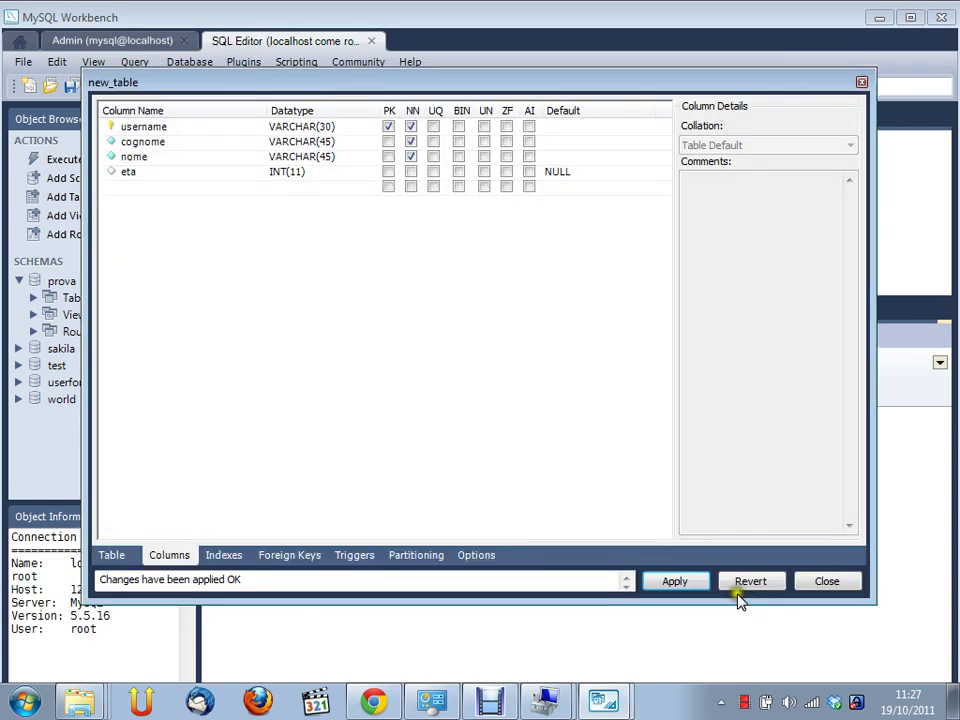
Close the new_table editor and open the empty utenti table from the prova overview for row editing
click(826, 583)
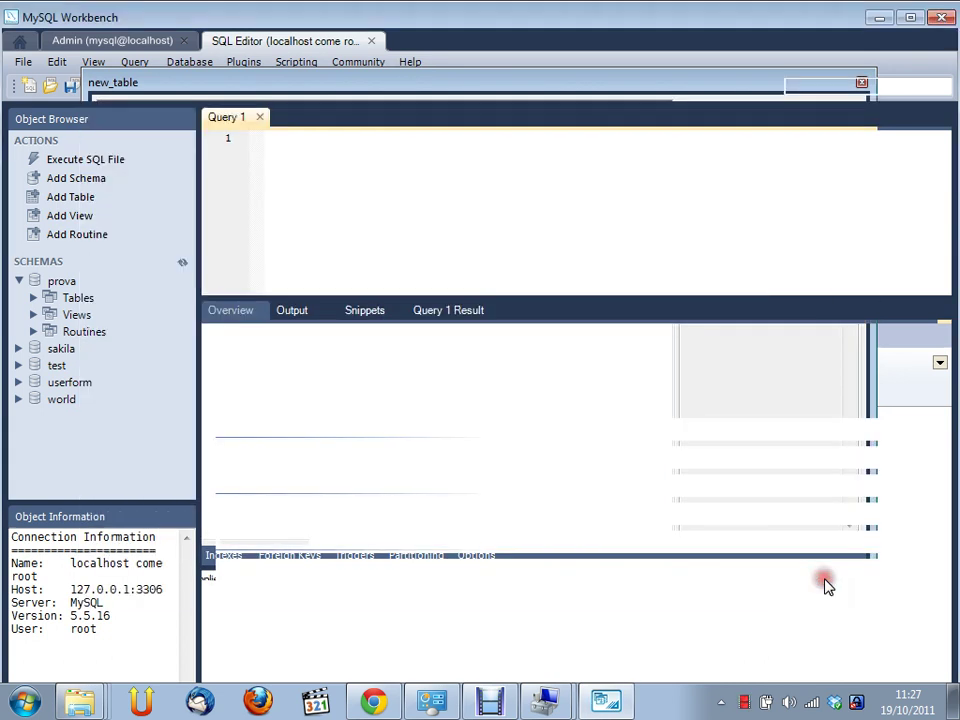
click(380, 458)
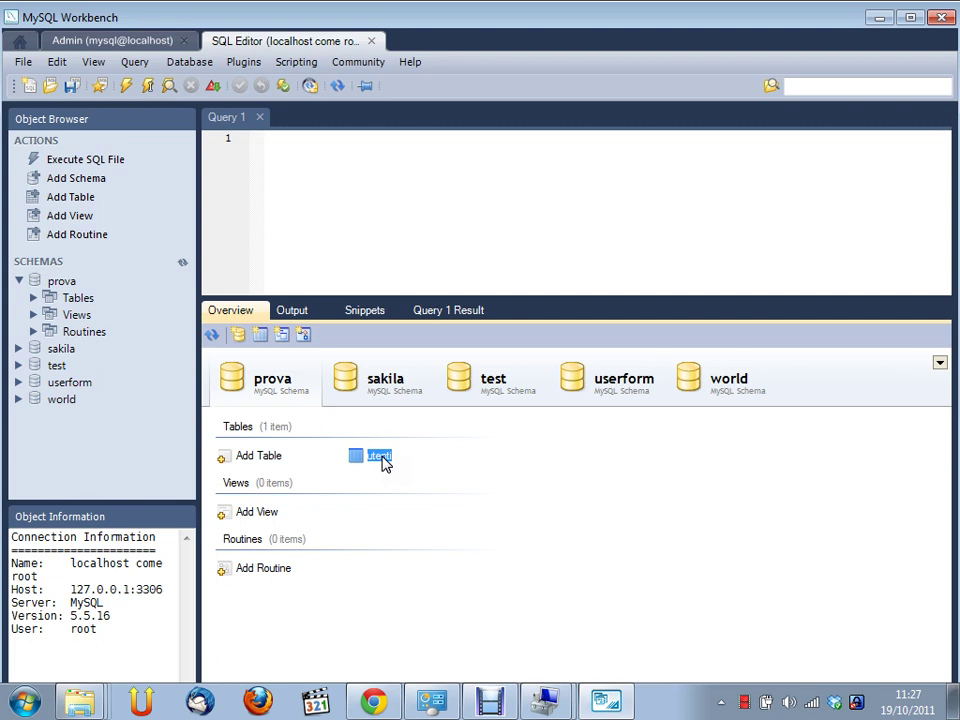
double_click(382, 461)
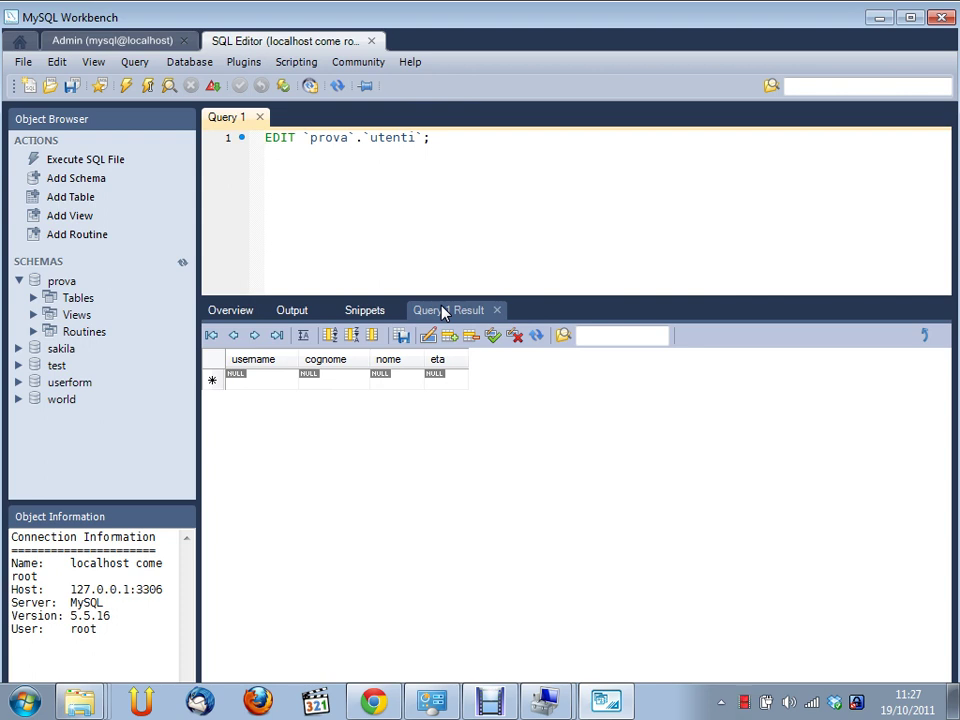
Fill a new utenti row with the user's surname and first name, then apply it for review
click(277, 378)
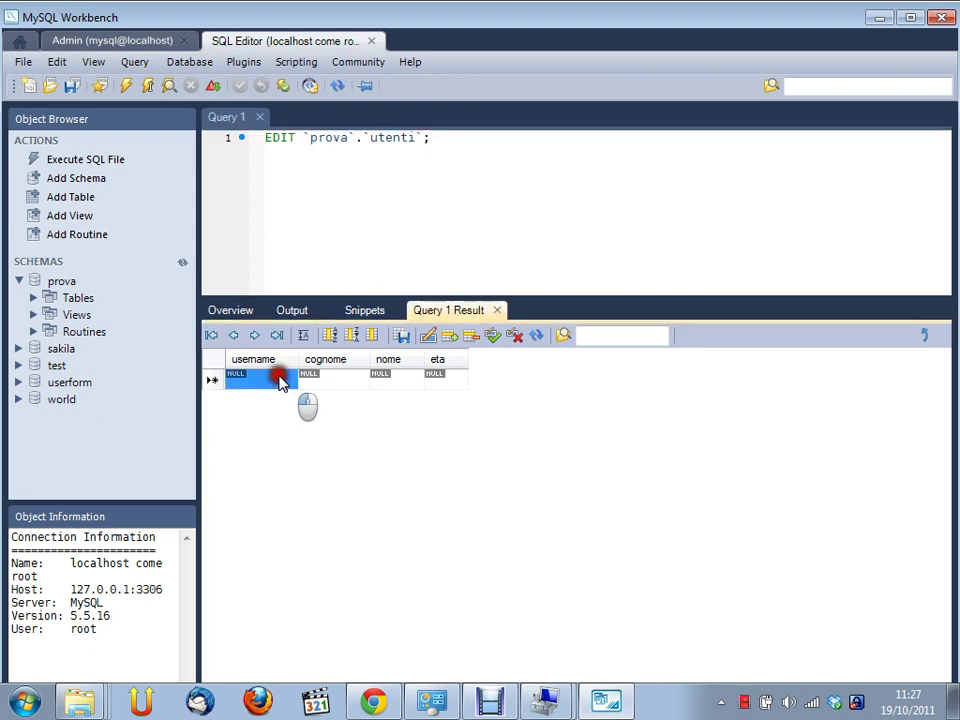
click(263, 376)
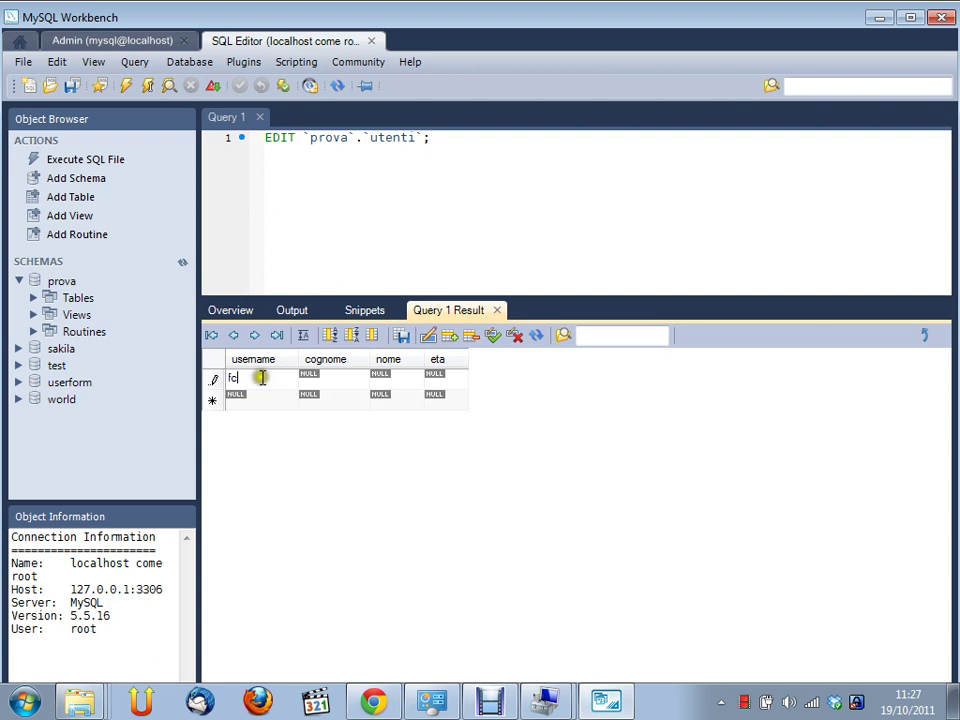
click(323, 379)
key(Tab)
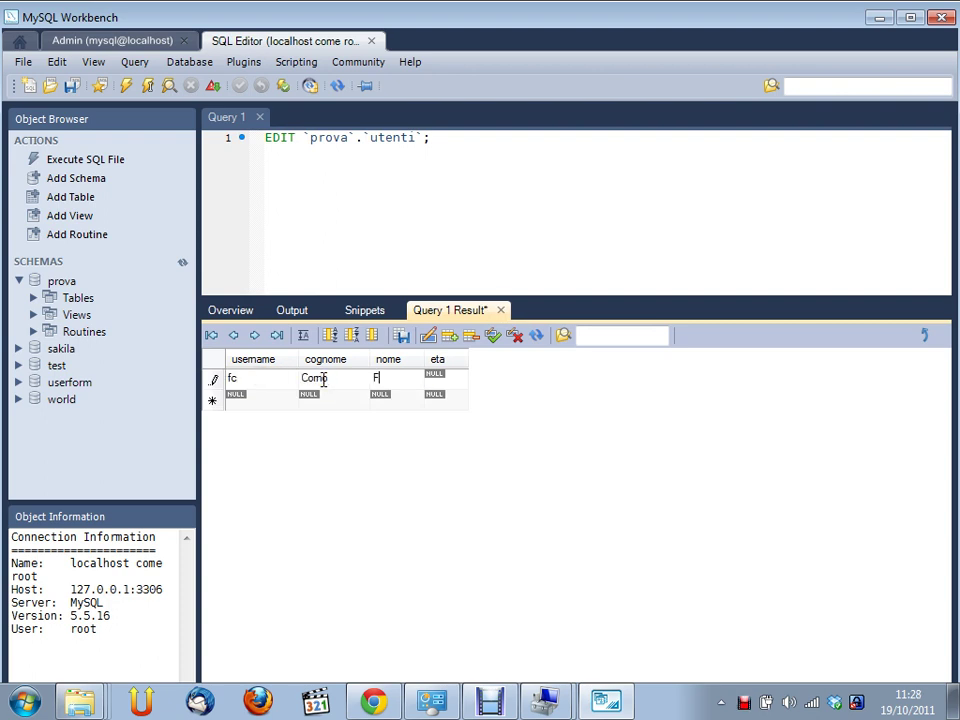
key(Tab)
key(Tab)
click(493, 337)
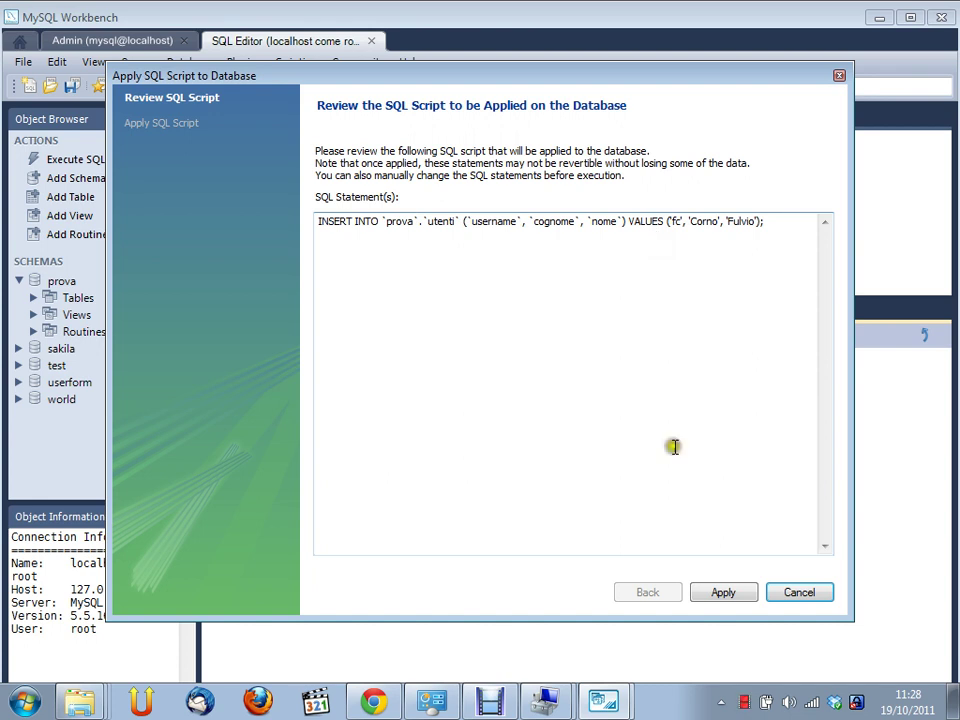
Execute the INSERT script to store the row, then return to the prova schema overview
click(745, 595)
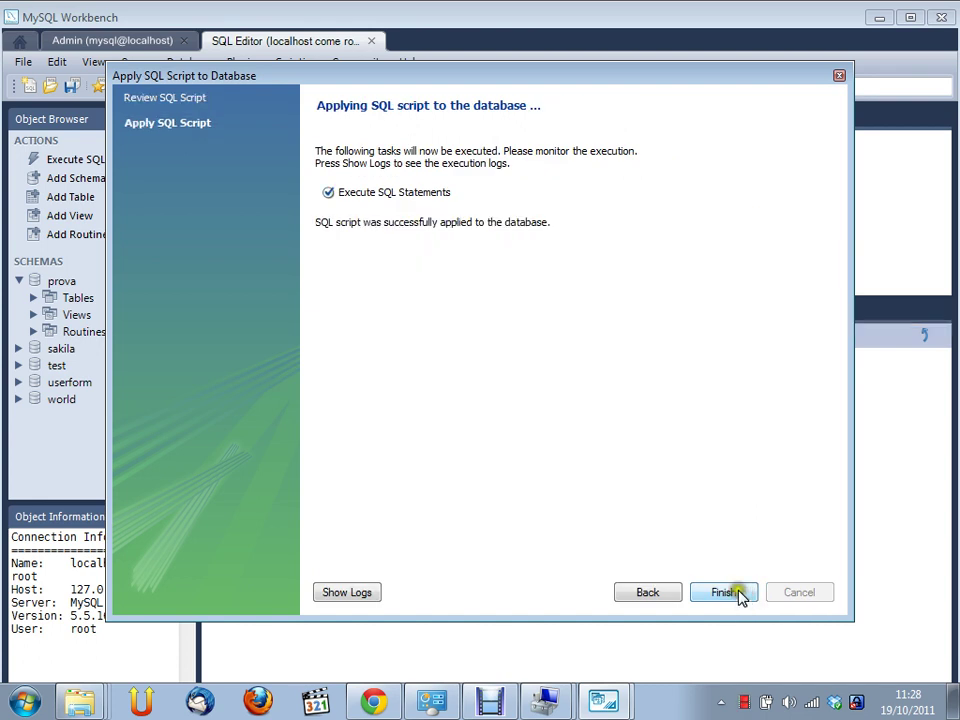
click(727, 593)
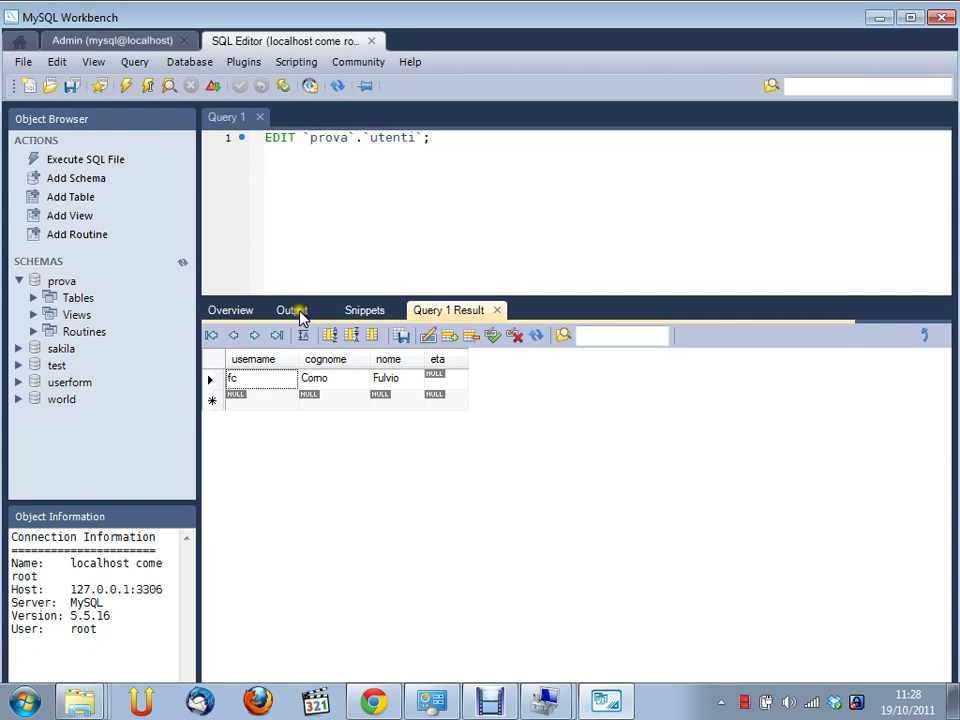
click(250, 311)
right_click(380, 456)
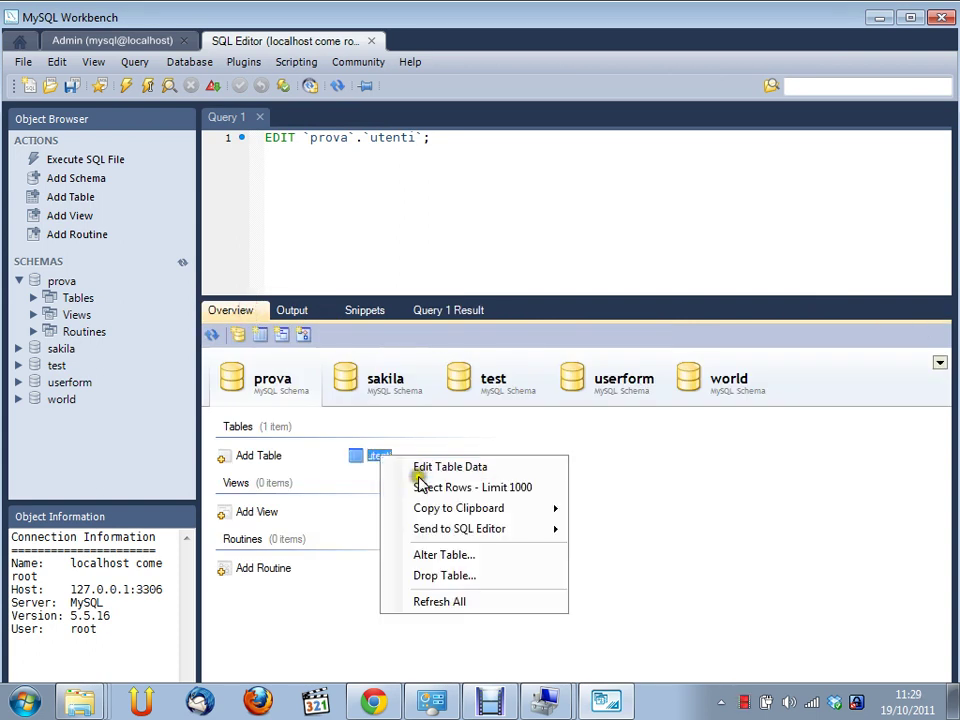
Replace the query with 'select * from utenti' and run it, which fails with 'No database selected'
click(381, 210)
triple_click(270, 143)
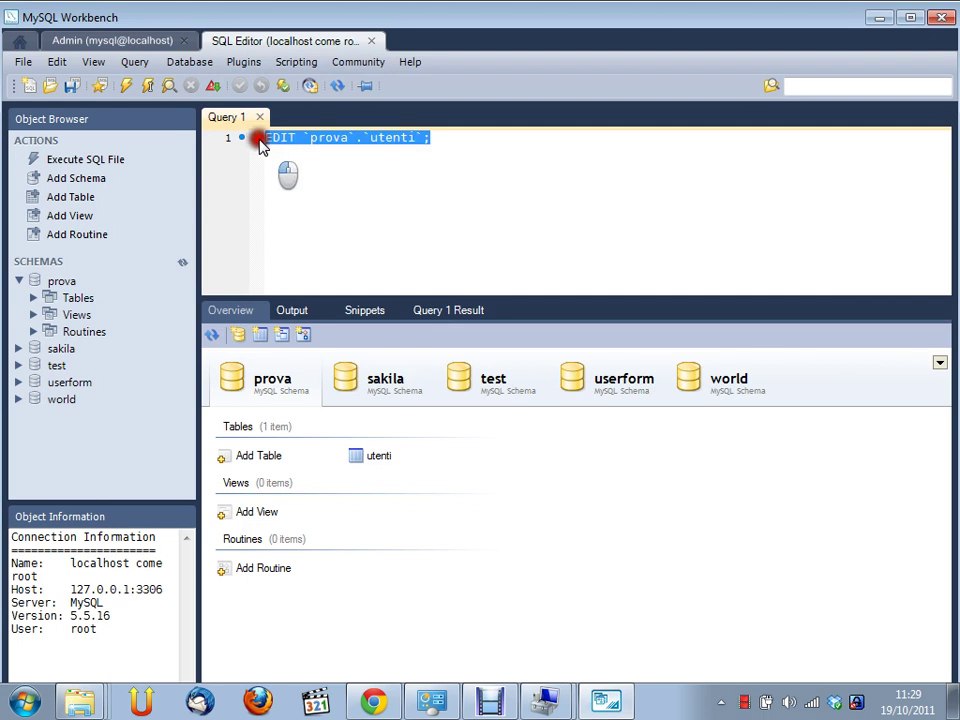
key(BackSpace)
text(select )
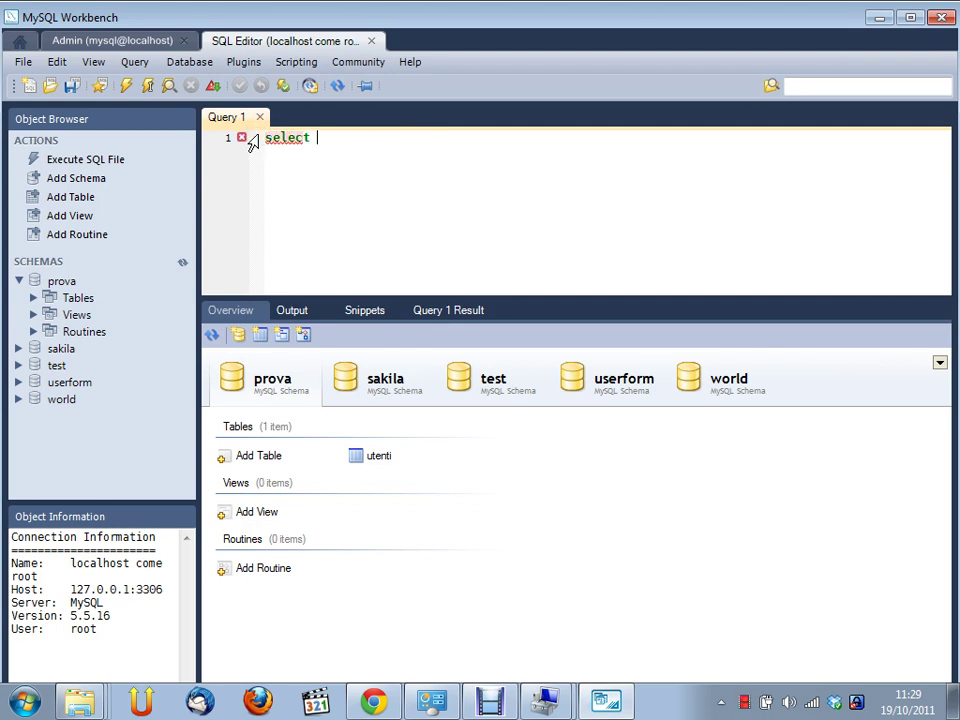
text(* from utenti)
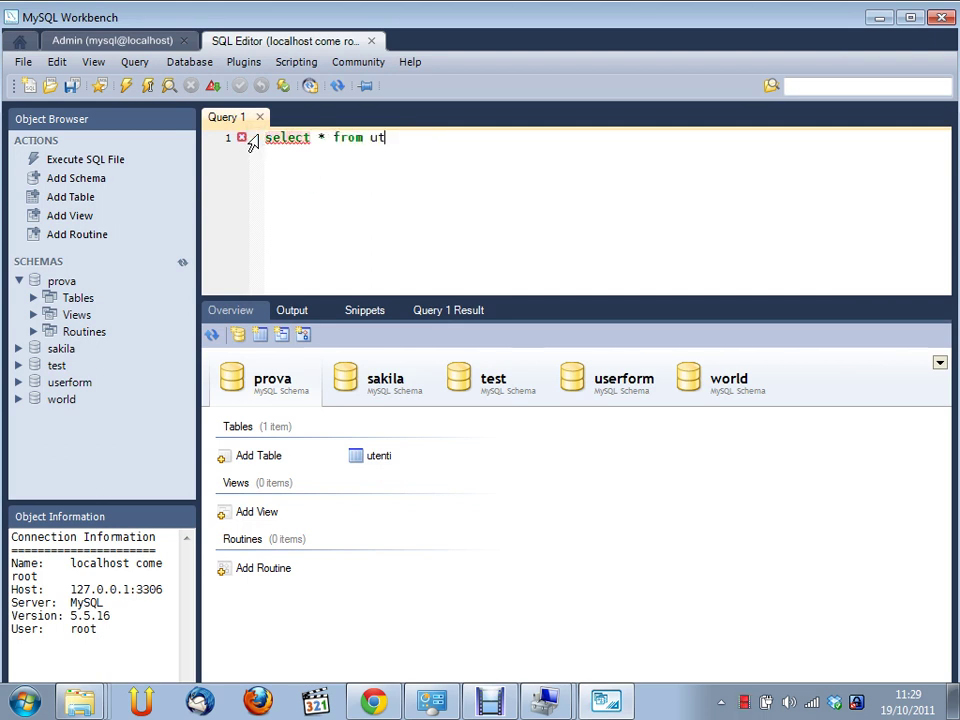
key(Return)
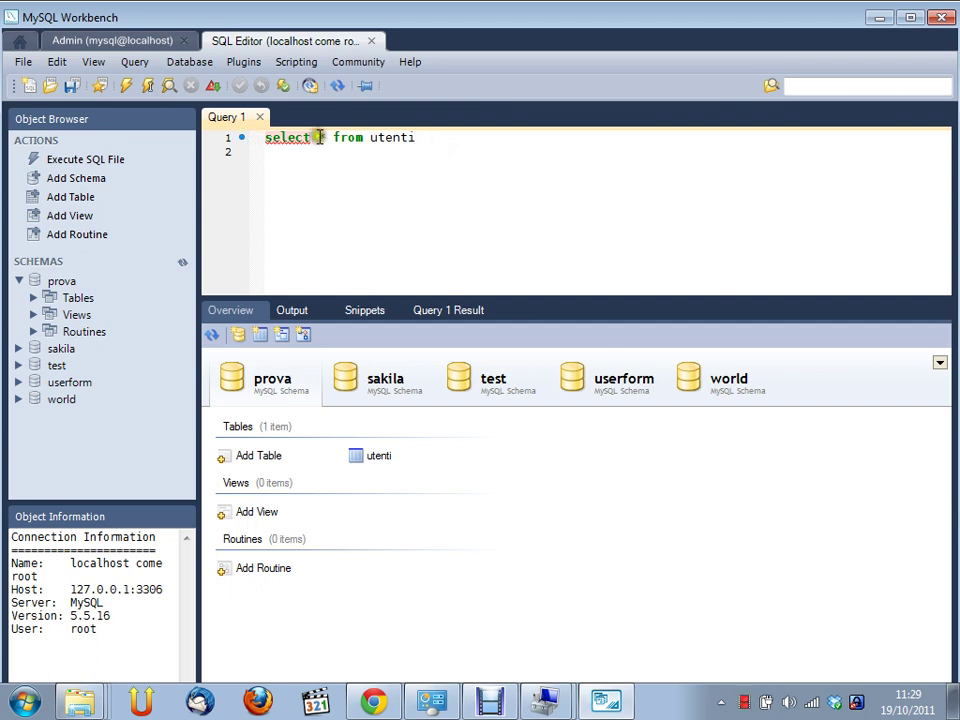
click(415, 142)
right_click(415, 142)
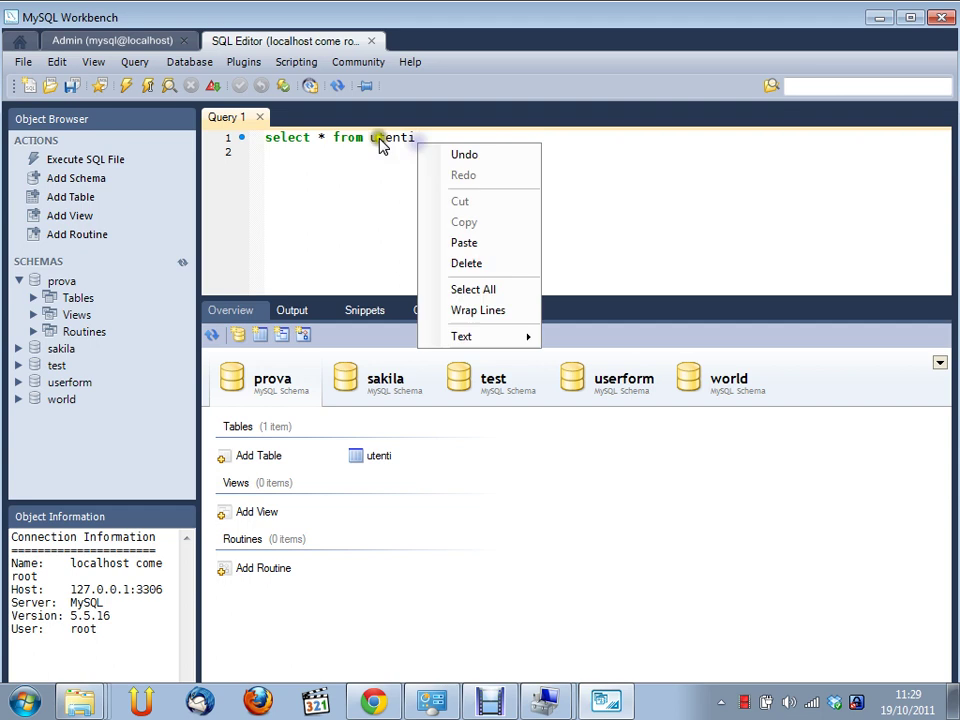
click(378, 141)
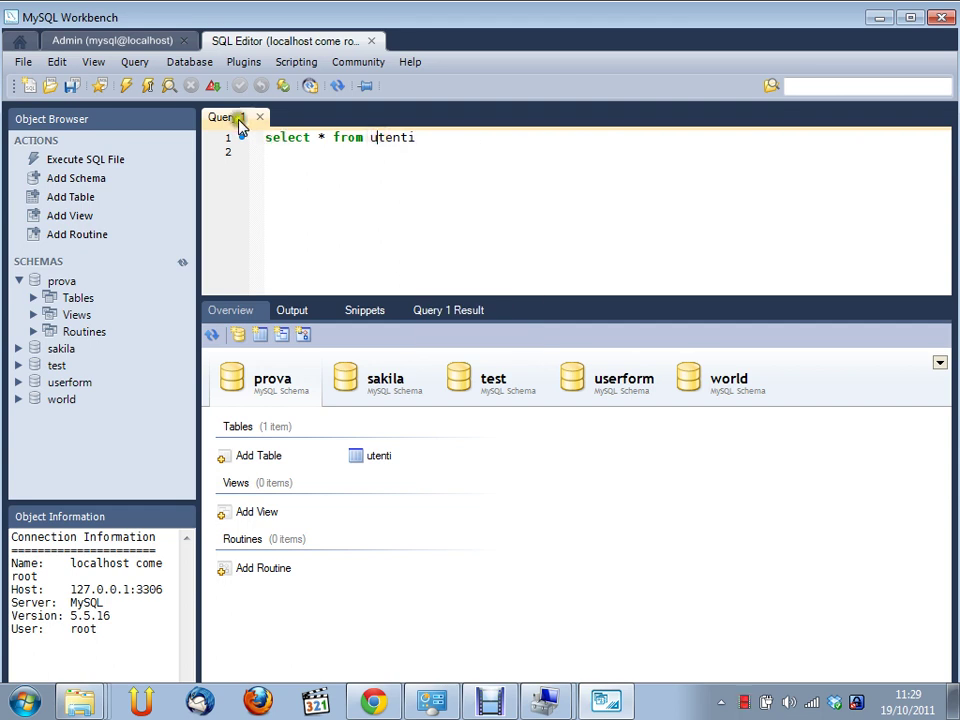
click(127, 87)
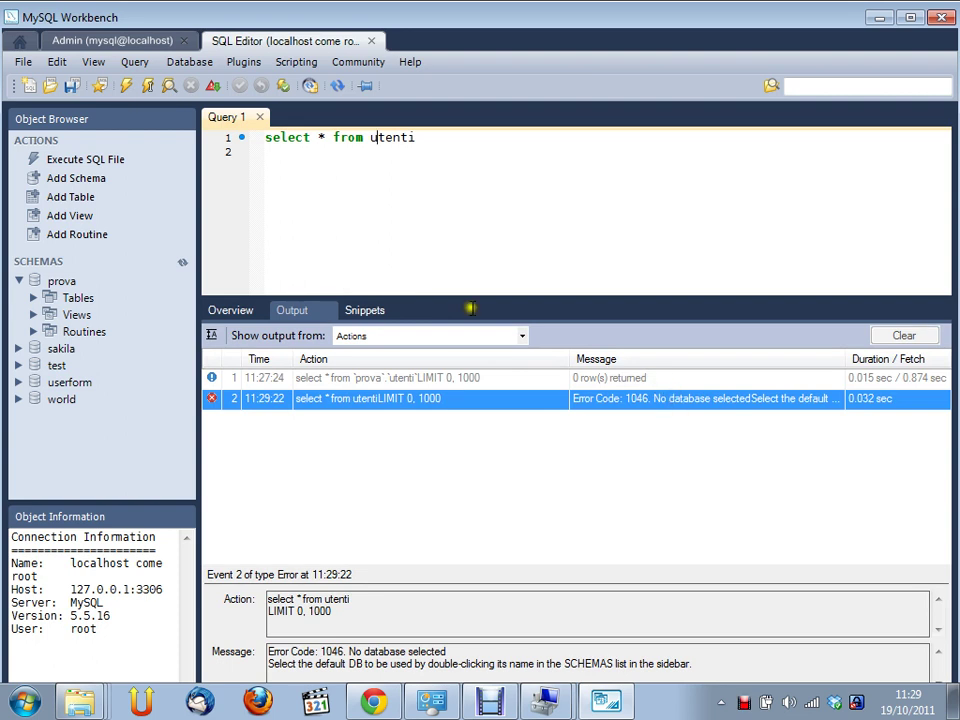
Make prova the default schema and check the earlier query's output details
click(64, 281)
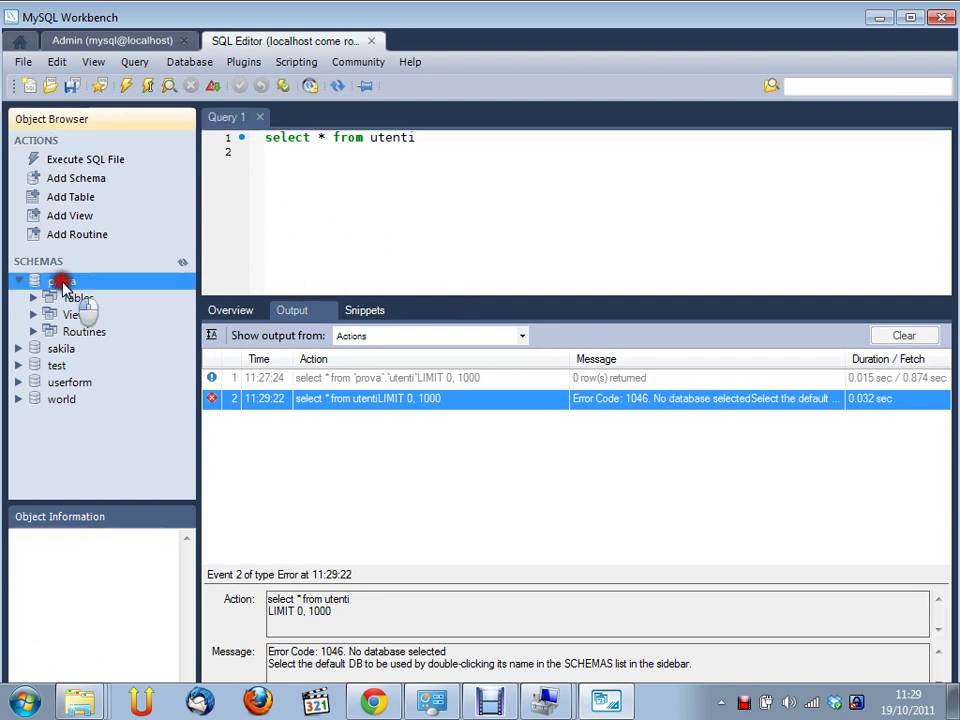
double_click(62, 282)
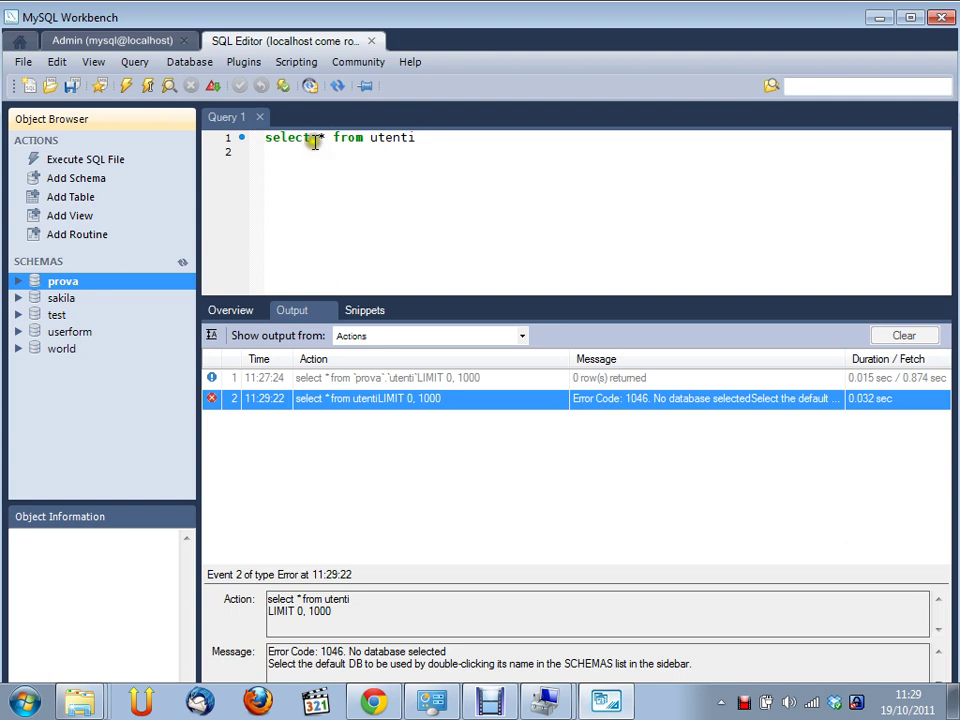
click(398, 379)
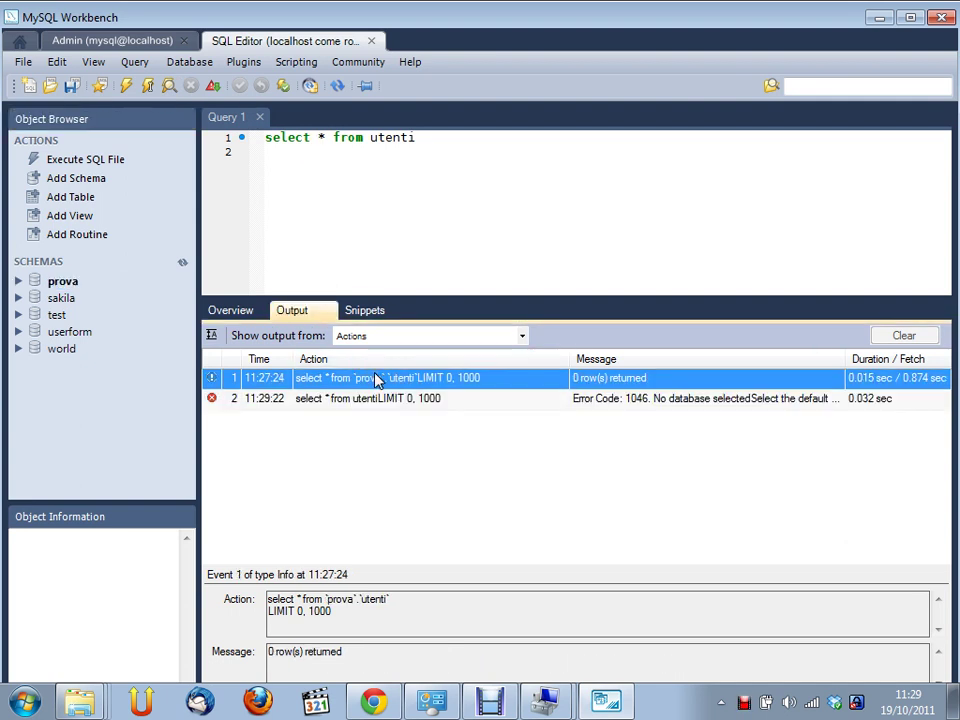
click(296, 139)
Generate SELECT * FROM `prova`.`utenti` using the utenti table's Select Rows - Limit 1000 option
click(245, 311)
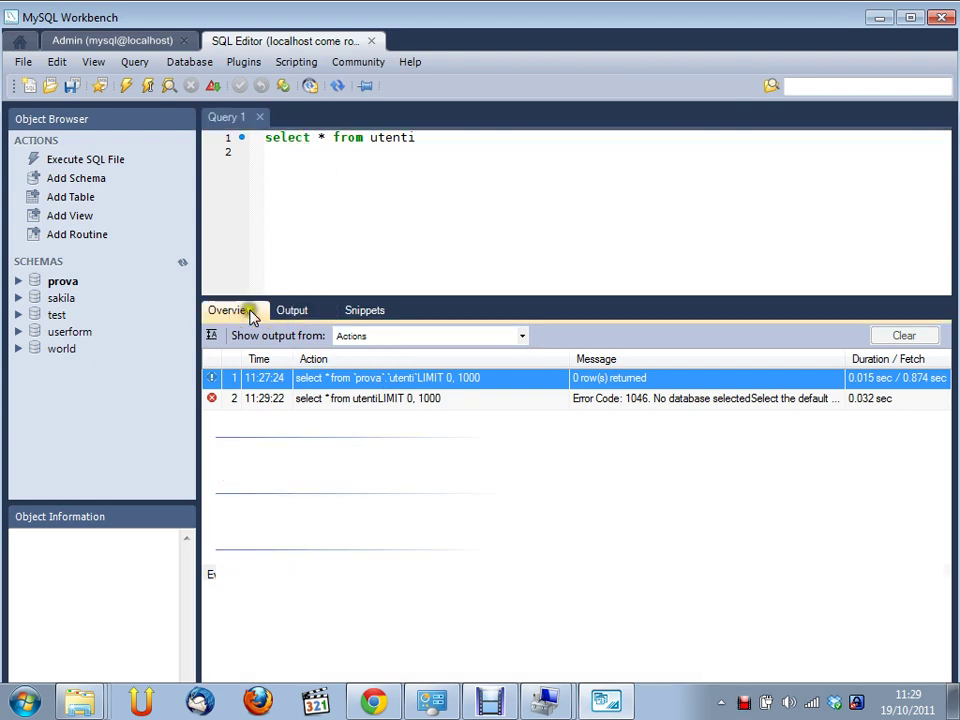
click(366, 457)
right_click(366, 457)
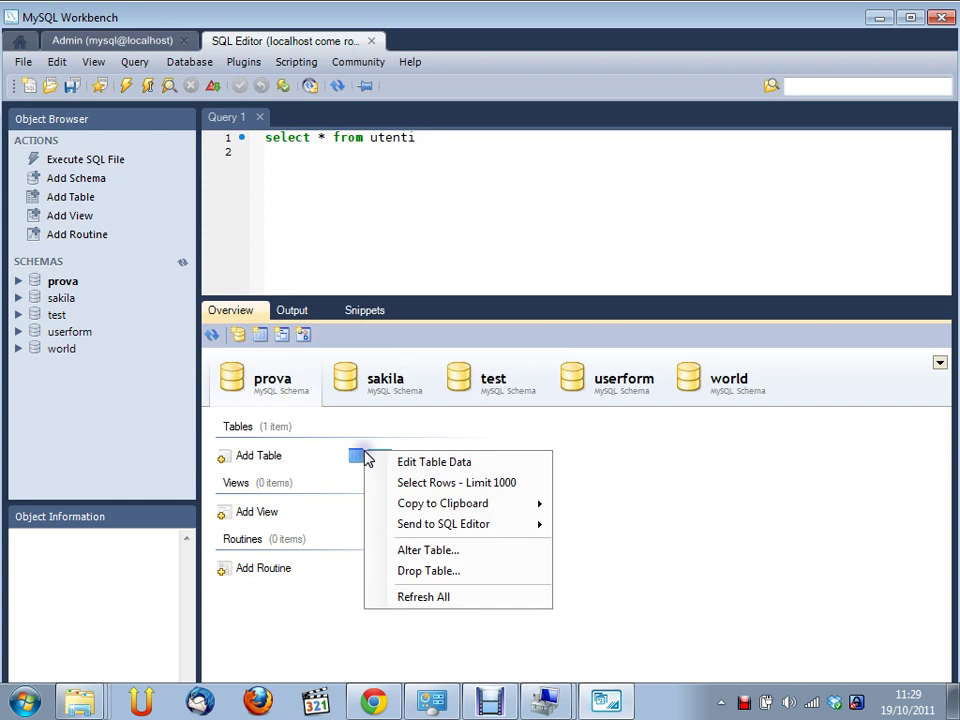
click(433, 482)
Run SELECT * FROM `prova`.`utenti` with Ctrl+Enter to show the single stored row
click(505, 139)
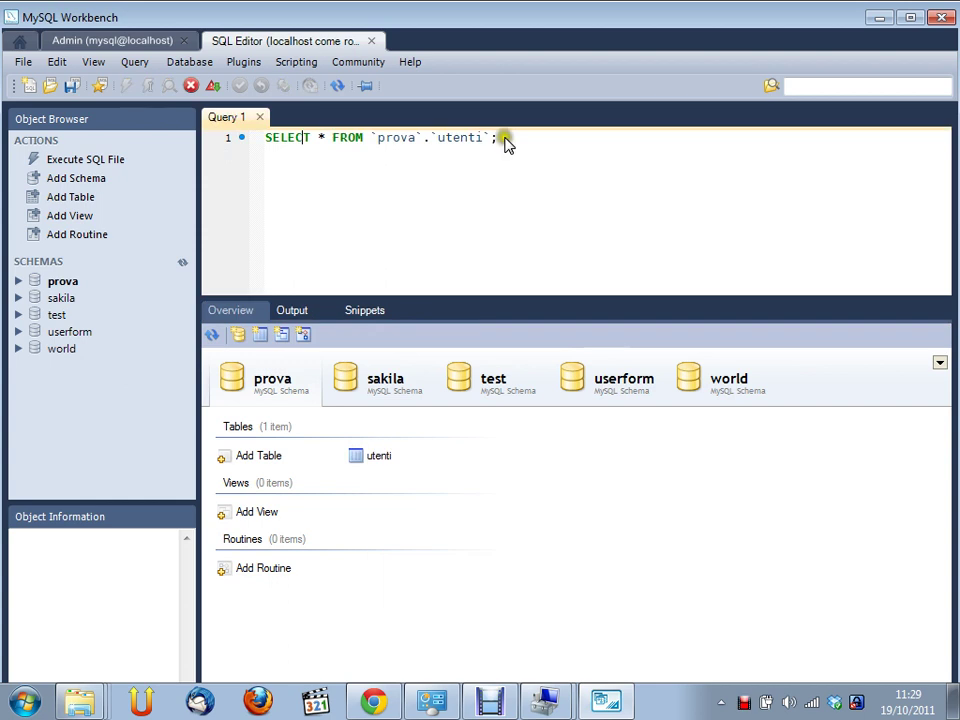
key(ctrl+Return)
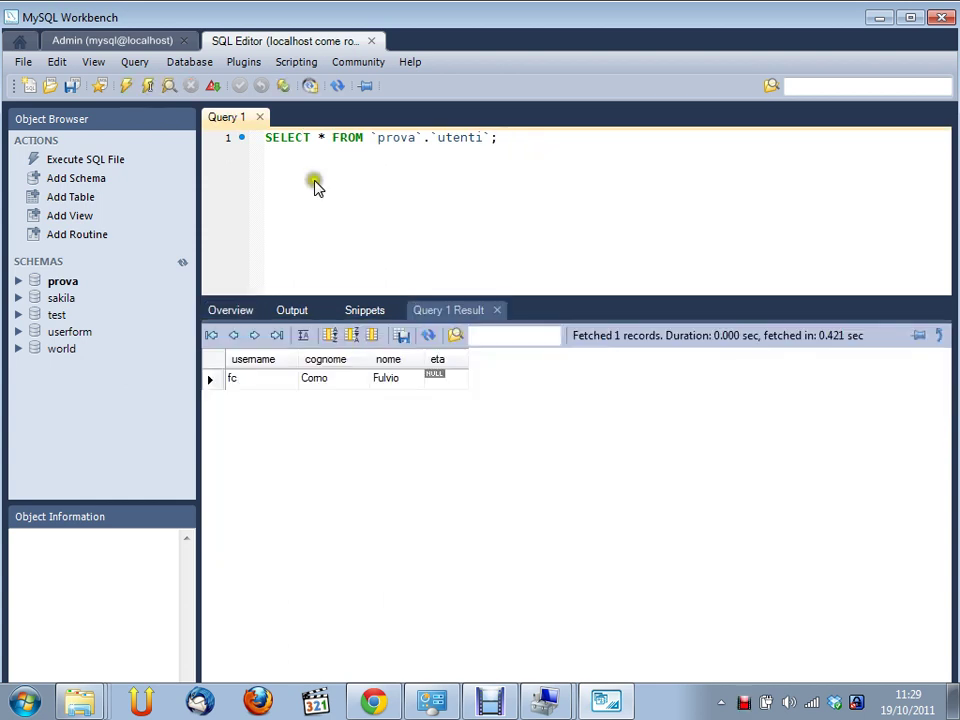
click(124, 86)
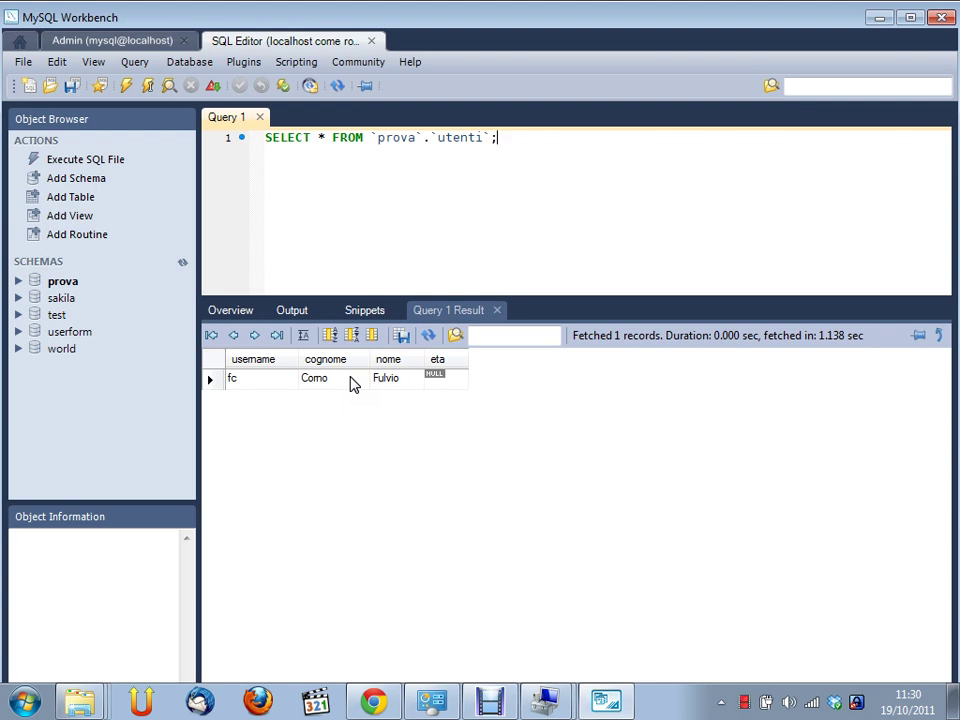
Change the query to SELECT nome FROM `prova`.`utenti` and run it to return only nome
key(ctrl+Left)
key(ctrl+Left)
key(ctrl+Left)
key(ctrl+Left)
key(ctrl+Left)
key(shift+Left)
key(BackSpace)
text(nome)
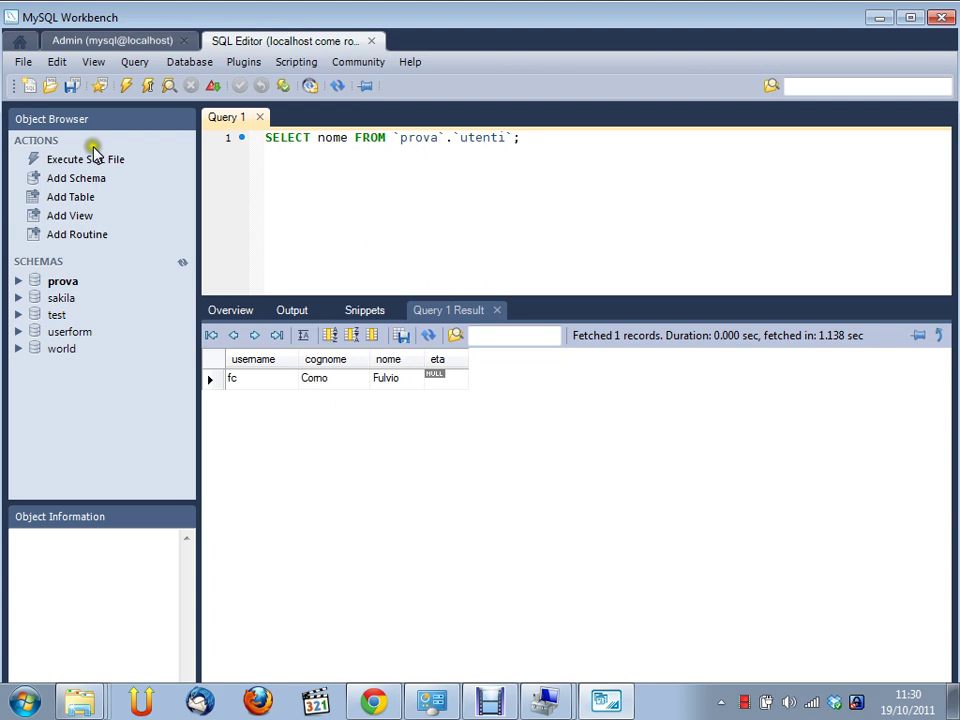
click(127, 87)
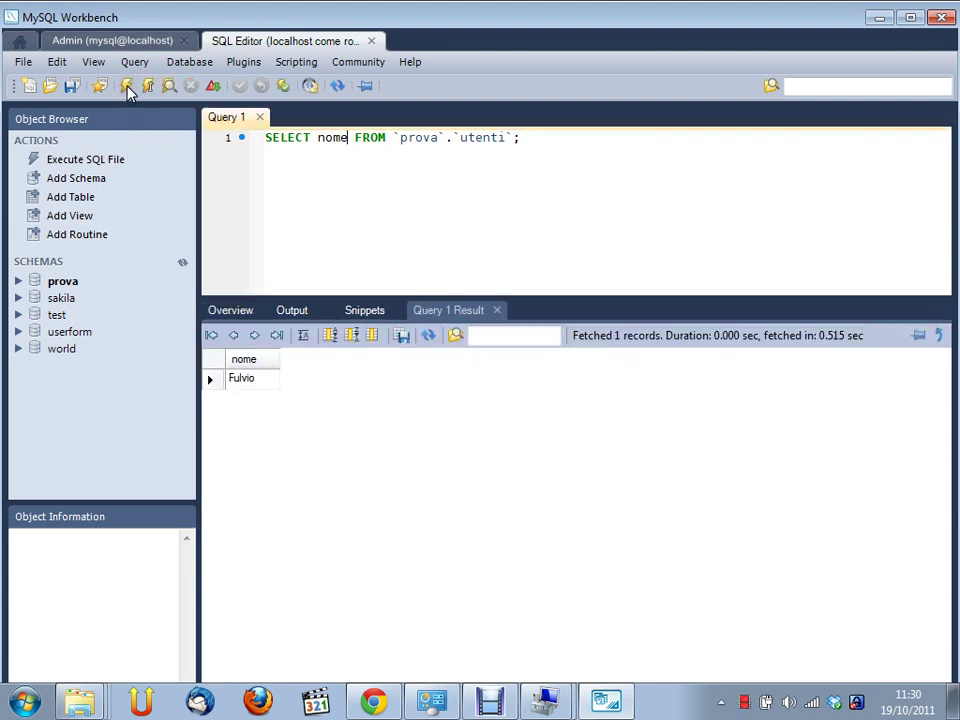